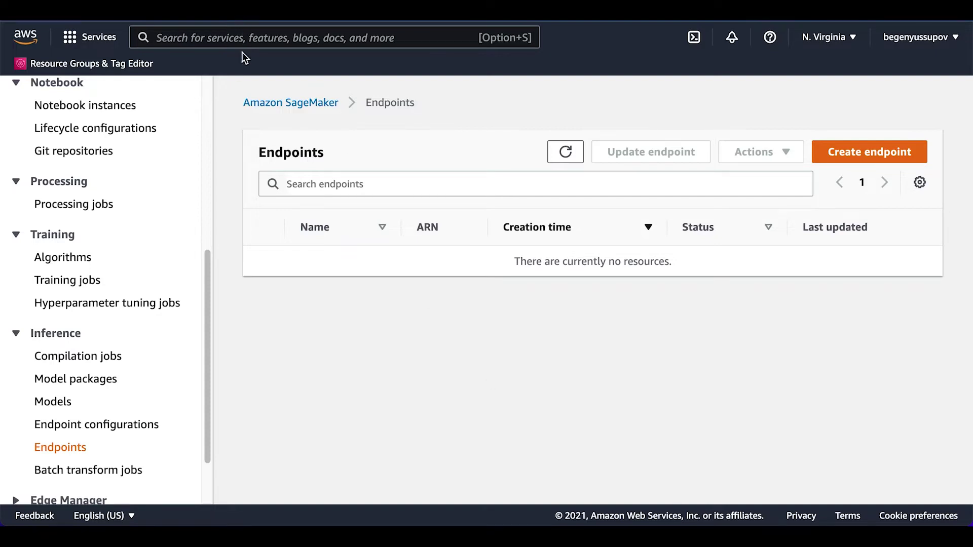
Step: Search the AWS services for s3 and open the S3 console
{"action": "left_click", "coordinate": [238, 37]}
{"action": "type", "text": "s3"}
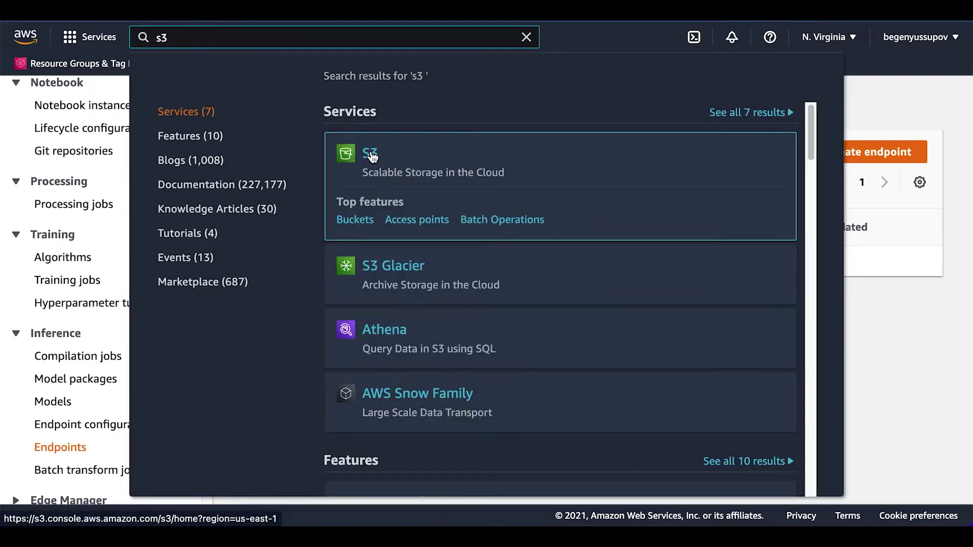
{"action": "left_click", "coordinate": [371, 156]}
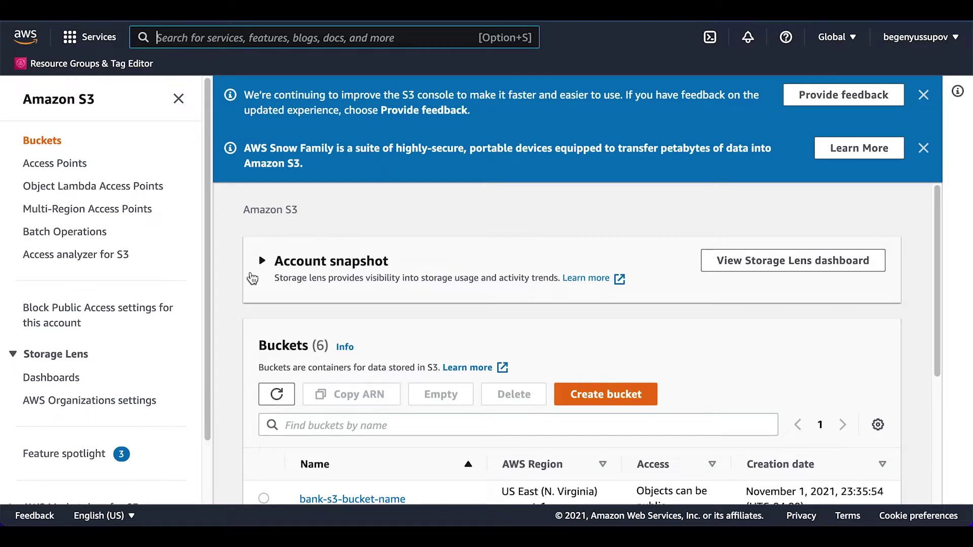
Step: Open the bucket whose name starts with sagemaker-studio and show its objects
{"action": "scroll", "coordinate": [254, 419], "scroll_direction": "down", "scroll_amount": 3}
{"action": "scroll", "coordinate": [254, 418], "scroll_direction": "down", "scroll_amount": 3}
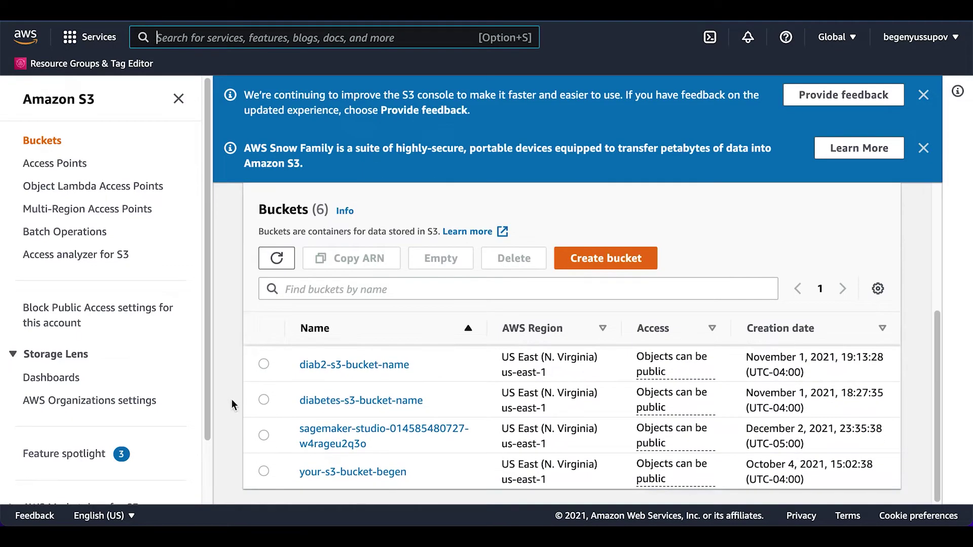
{"action": "scroll", "coordinate": [233, 400], "scroll_direction": "up", "scroll_amount": 3}
{"action": "scroll", "coordinate": [232, 401], "scroll_direction": "down", "scroll_amount": 3}
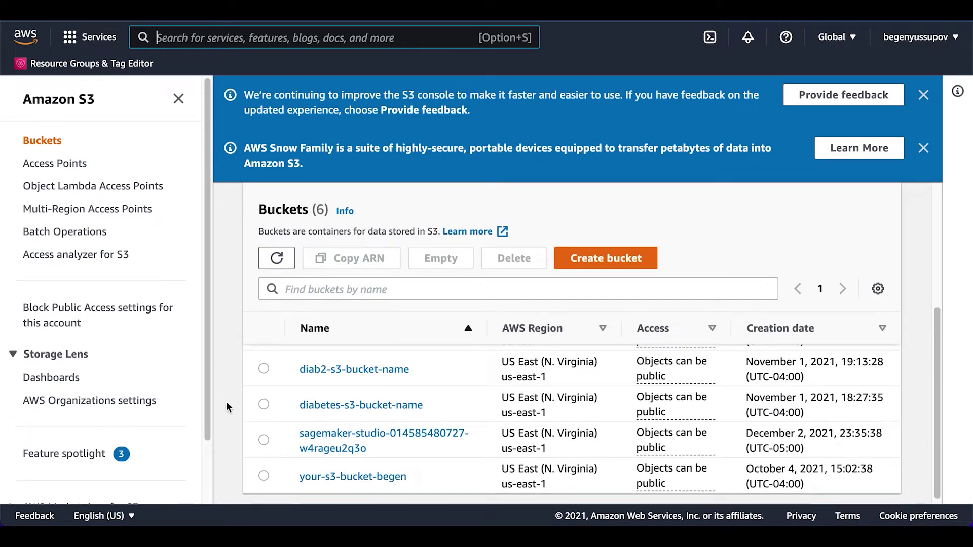
{"action": "left_click", "coordinate": [340, 433]}
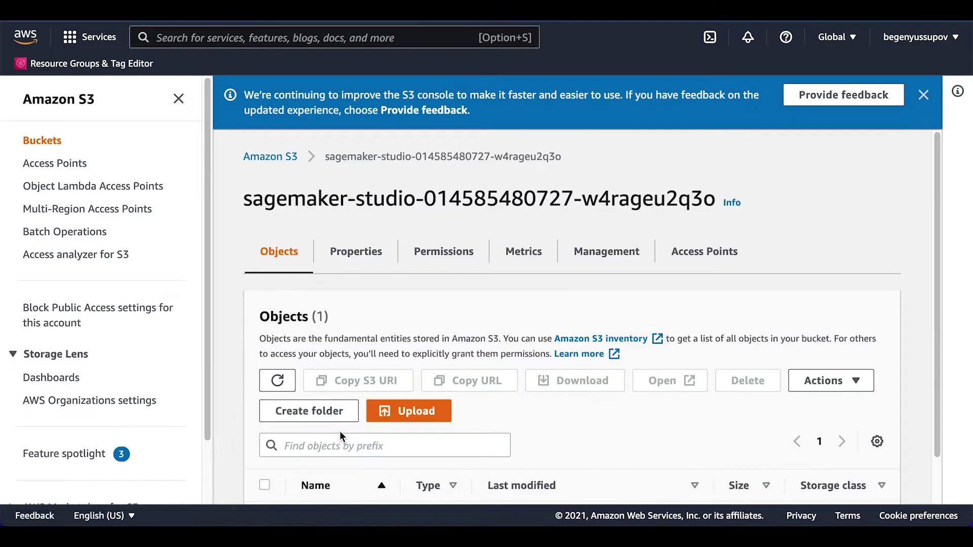
{"action": "scroll", "coordinate": [280, 443], "scroll_direction": "down", "scroll_amount": 1}
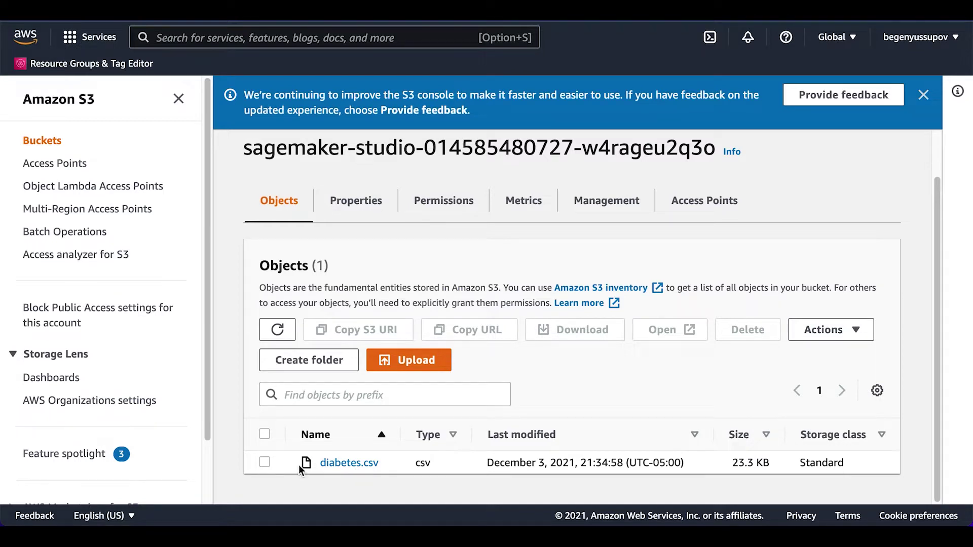
{"action": "mouse_move", "coordinate": [277, 523]}
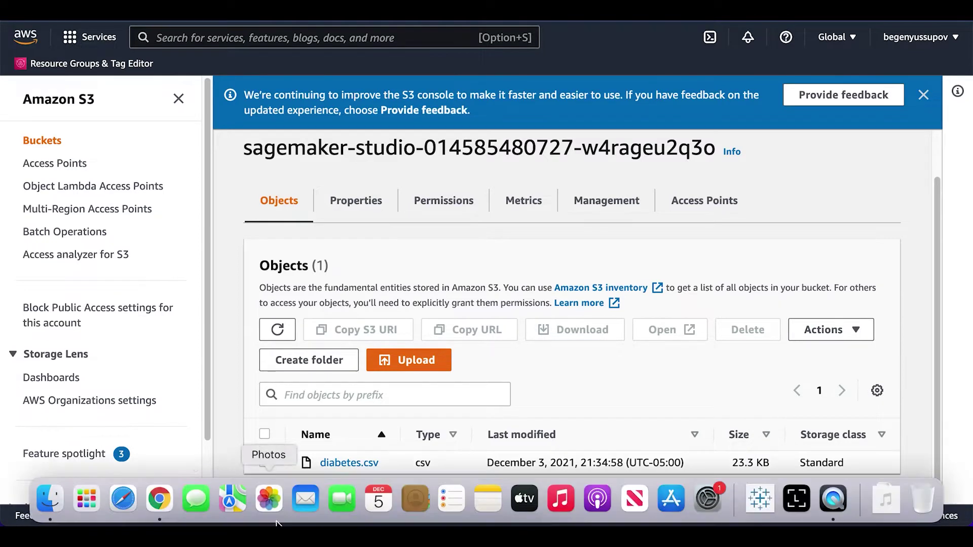
{"action": "left_click", "coordinate": [50, 499]}
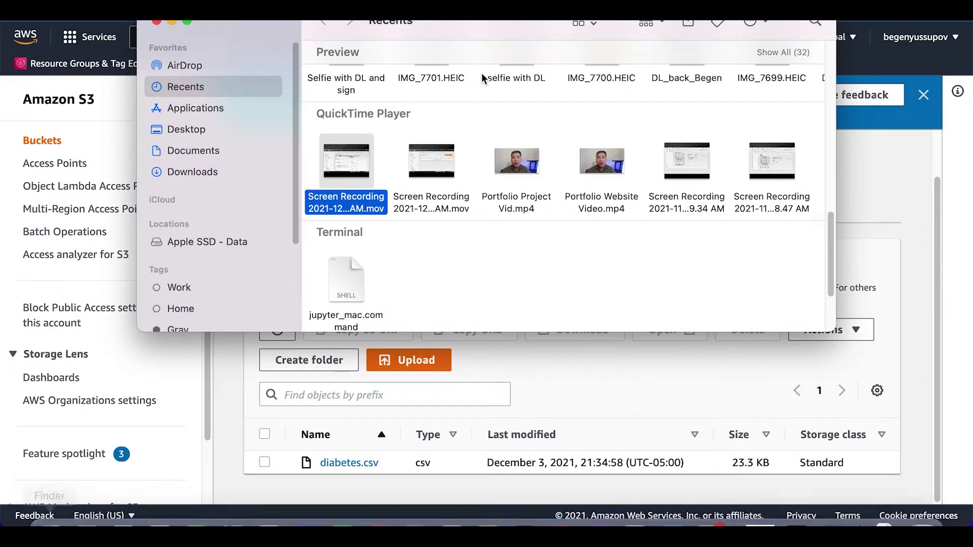
{"action": "left_click", "coordinate": [203, 172]}
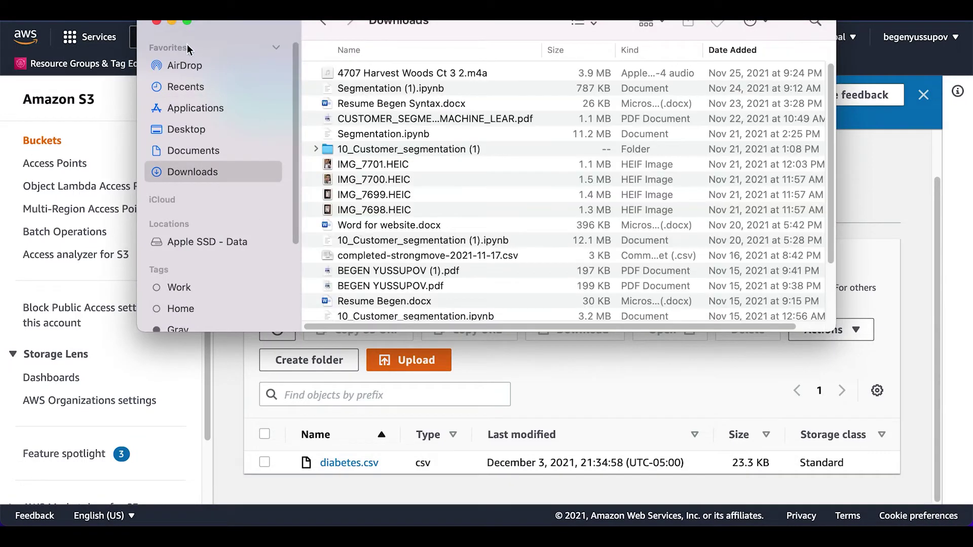
{"action": "left_click", "coordinate": [173, 23]}
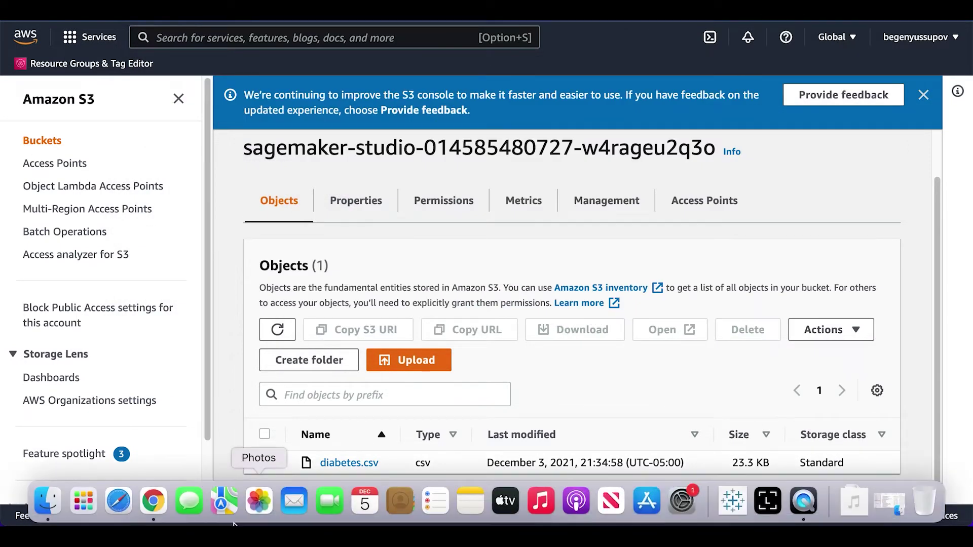
{"action": "key", "text": "super+space"}
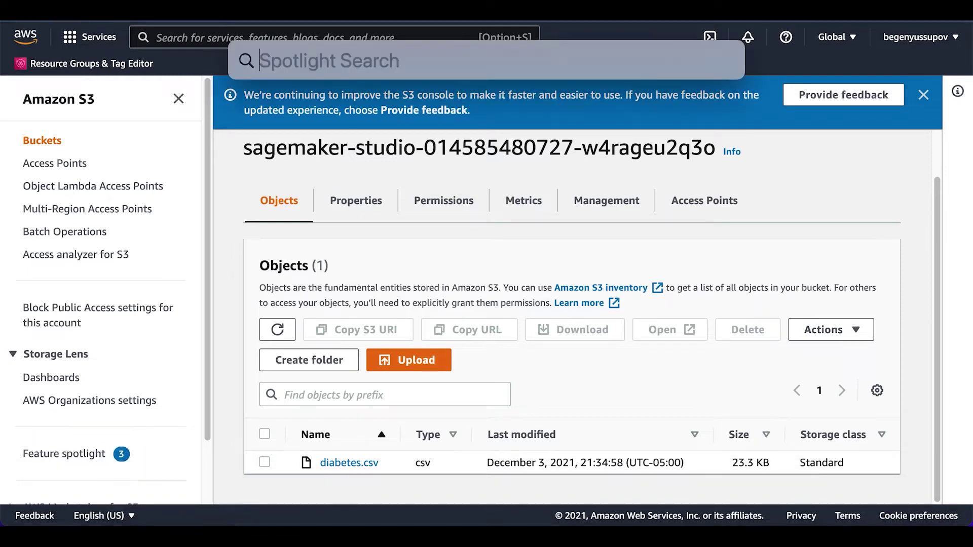
{"action": "type", "text": "jupt"}
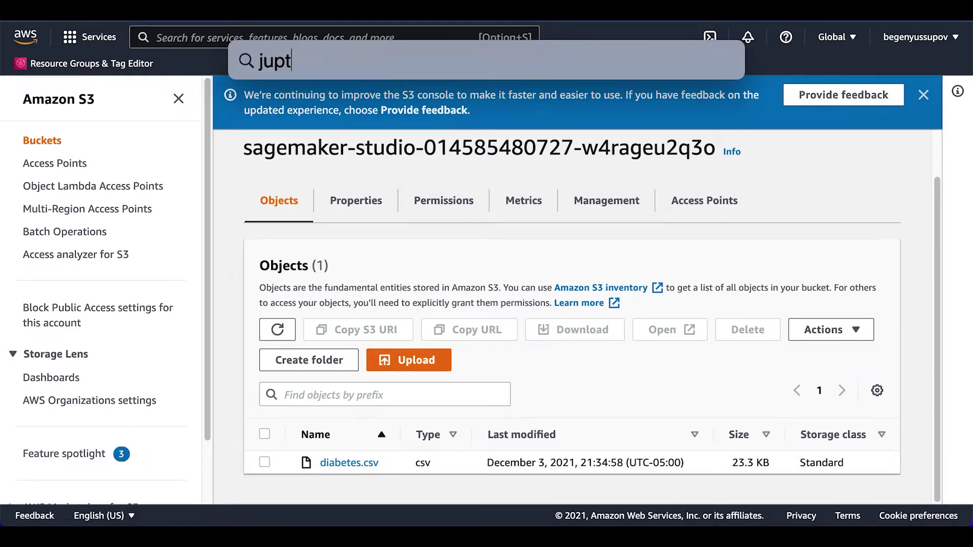
{"action": "key", "text": "BackSpace"}
{"action": "key", "text": "BackSpace"}
{"action": "key", "text": "BackSpace"}
{"action": "key", "text": "BackSpace"}
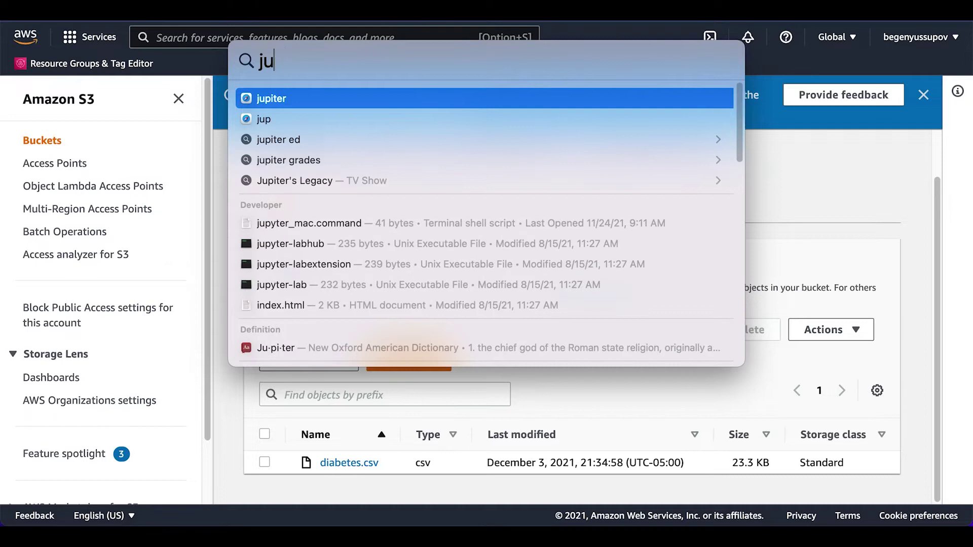
{"action": "key", "text": "Escape"}
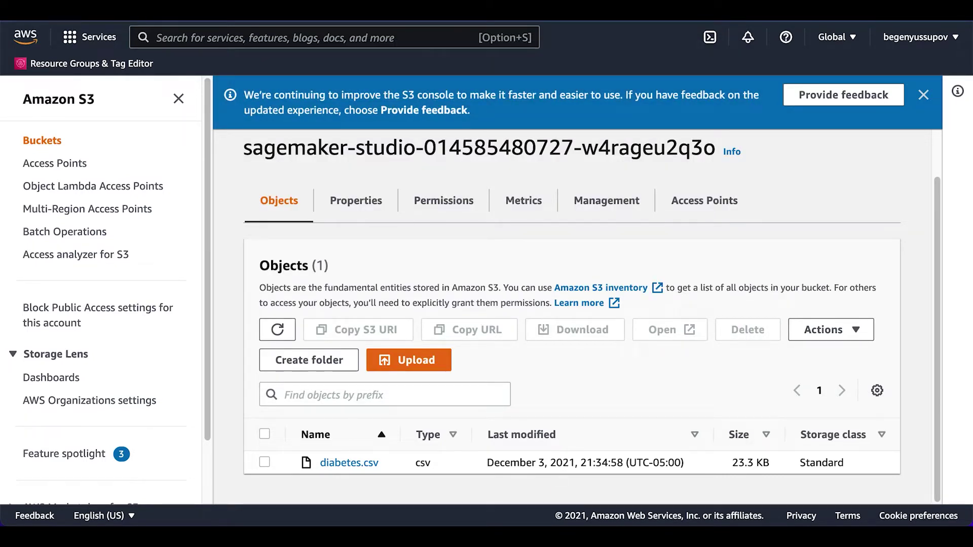
Step: Switch to Anaconda-Navigator by finding and starting it through the system search
{"action": "key", "text": "super+space"}
{"action": "type", "text": "an"}
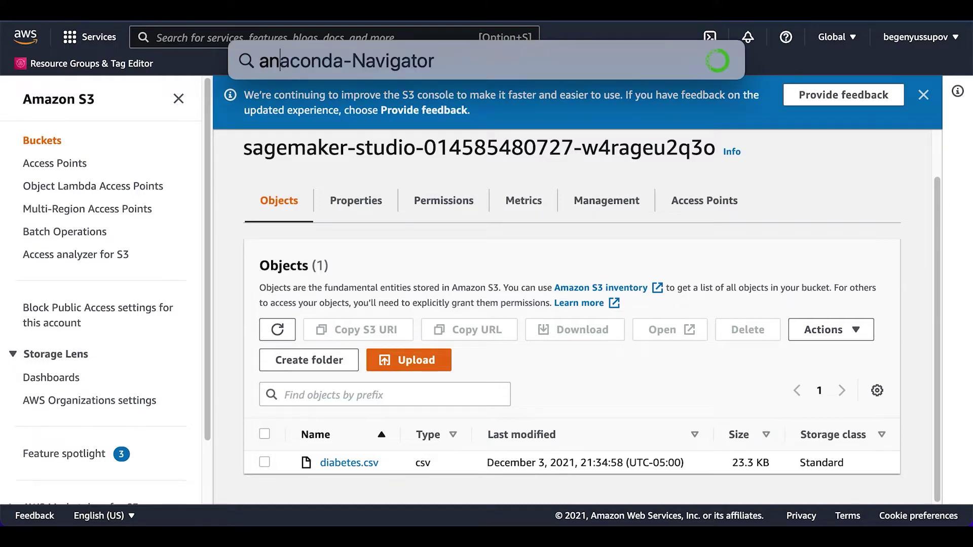
{"action": "key", "text": "Return"}
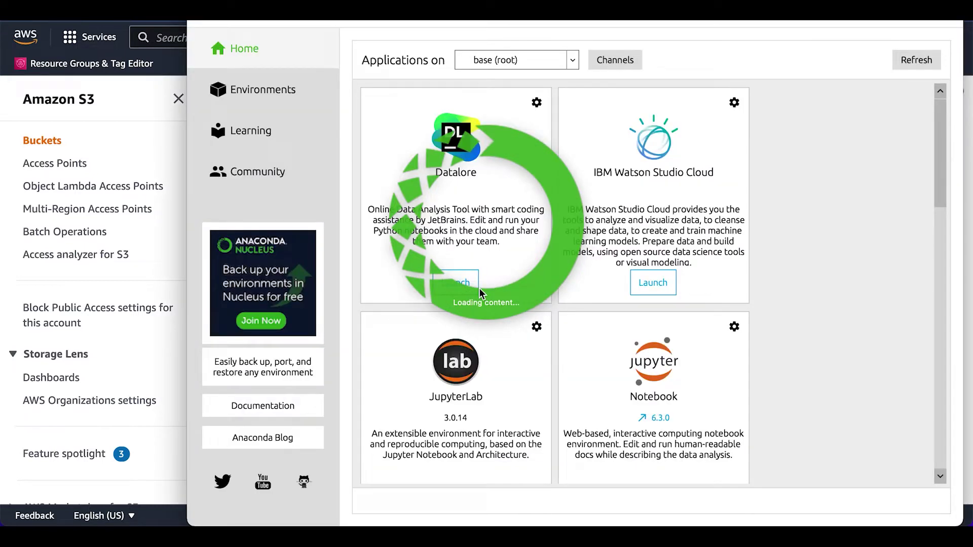
Step: Find Jupyter Notebook among the applications on base (root) and launch it
{"action": "scroll", "coordinate": [558, 317], "scroll_direction": "down", "scroll_amount": 8}
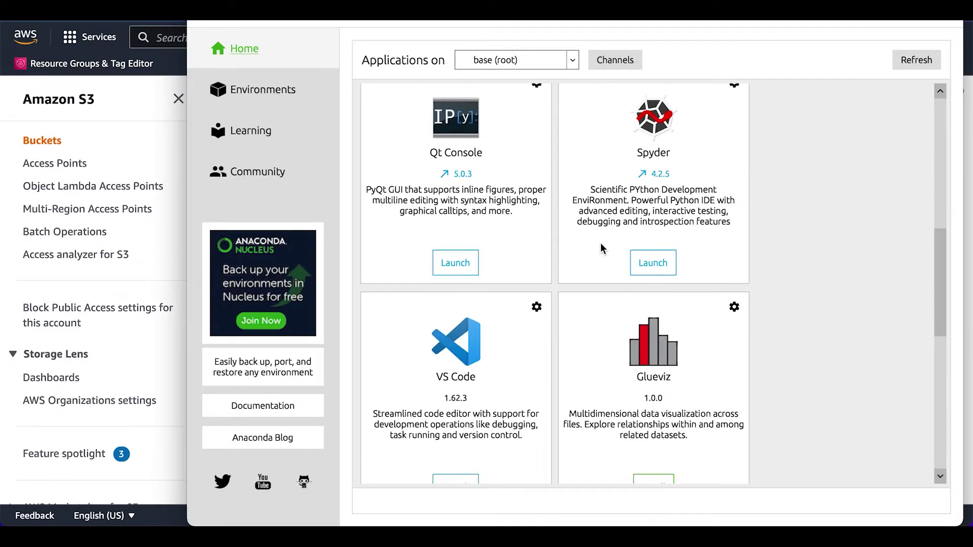
{"action": "scroll", "coordinate": [601, 247], "scroll_direction": "up", "scroll_amount": 5}
{"action": "scroll", "coordinate": [602, 248], "scroll_direction": "down", "scroll_amount": 5}
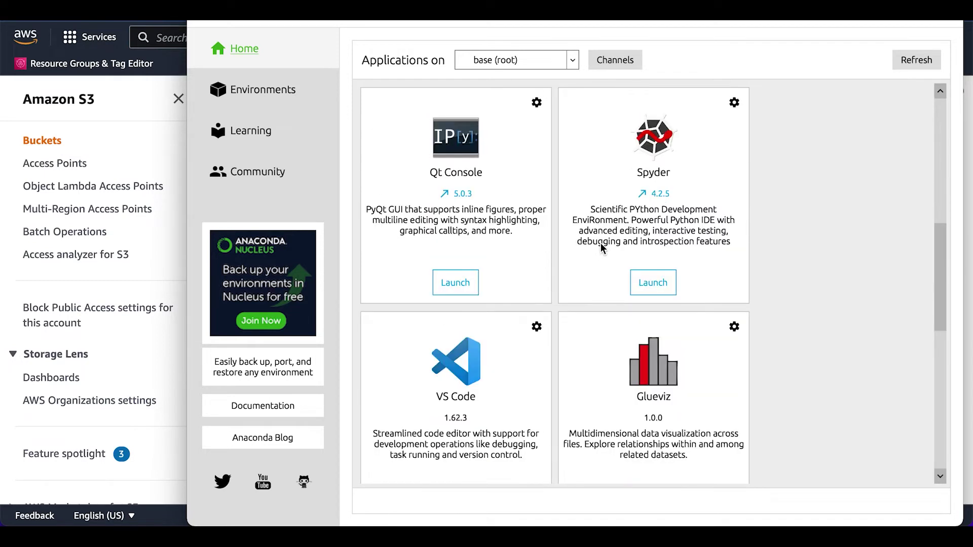
{"action": "scroll", "coordinate": [645, 254], "scroll_direction": "up", "scroll_amount": 5}
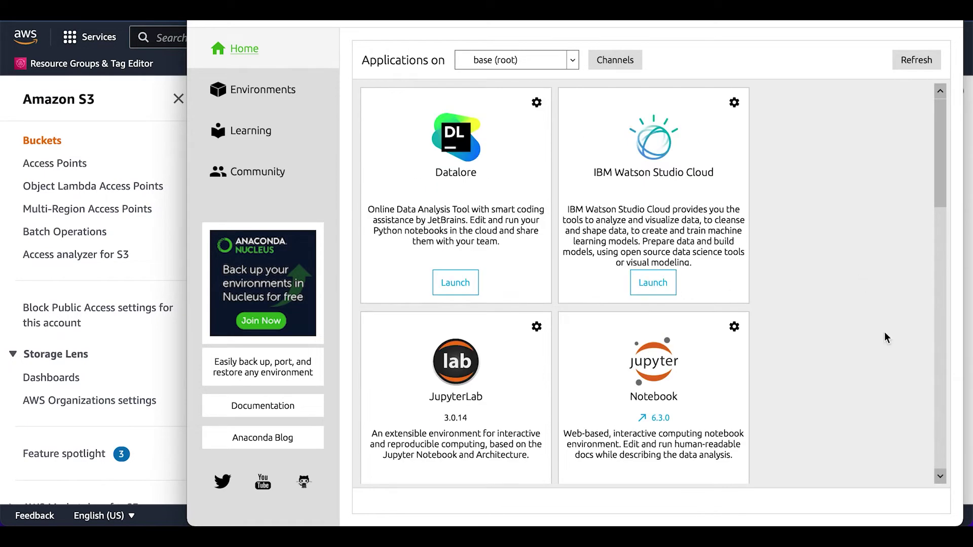
{"action": "left_click", "coordinate": [940, 477]}
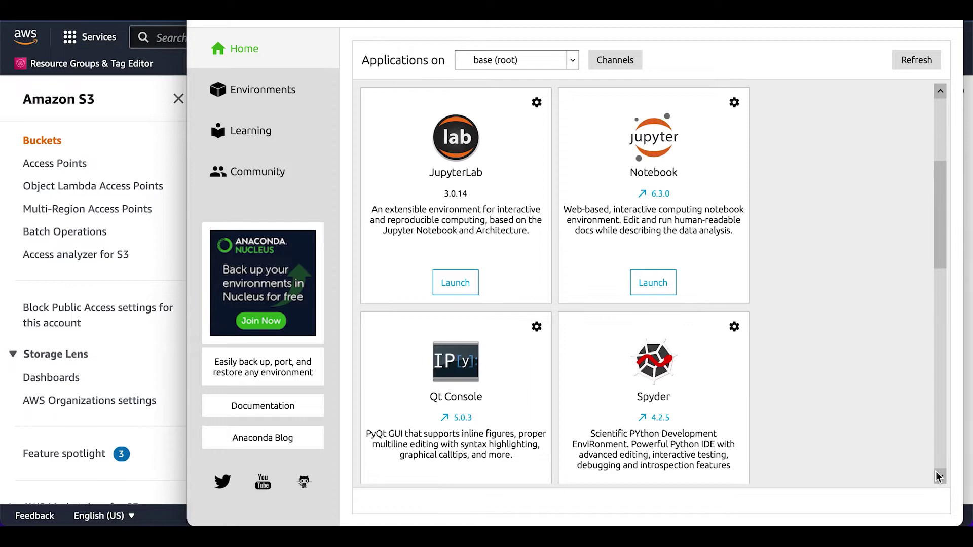
{"action": "left_click", "coordinate": [654, 284]}
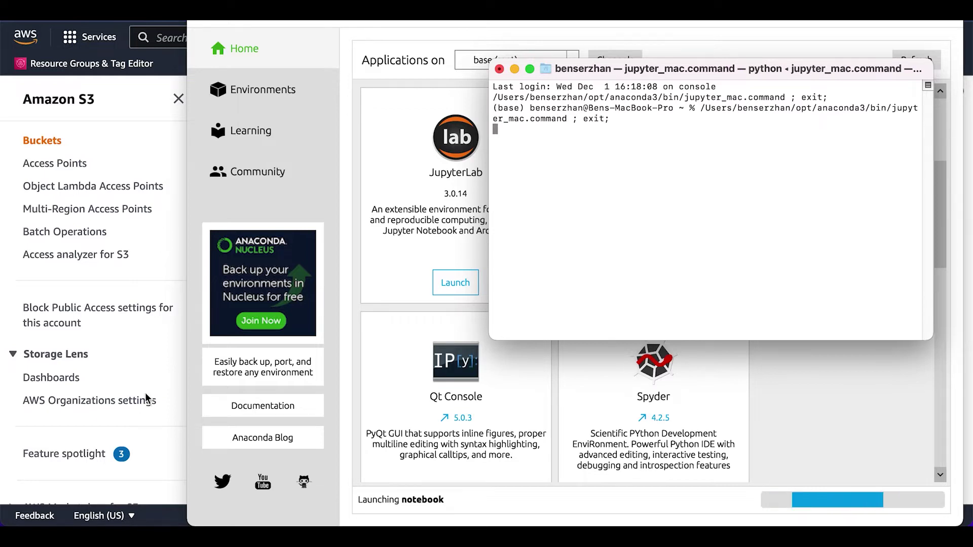
Step: Switch back to the S3 console in the browser and download diabetes.csv from the sagemaker-studio bucket
{"action": "left_click", "coordinate": [157, 363]}
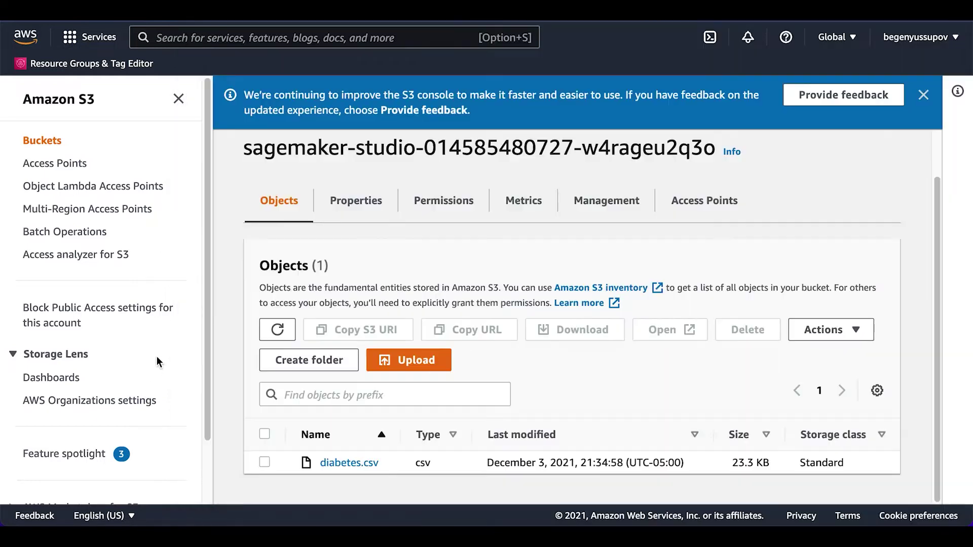
{"action": "left_click", "coordinate": [265, 462]}
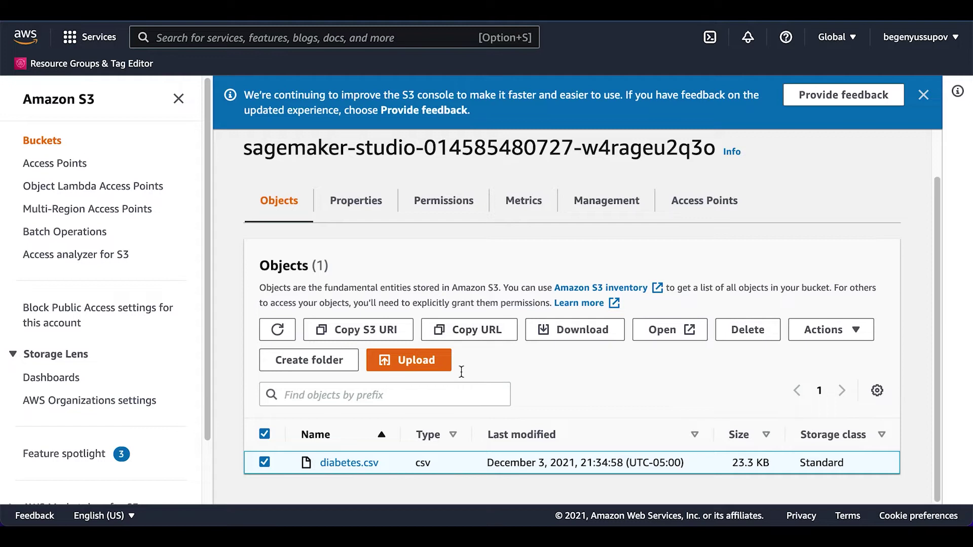
{"action": "left_click", "coordinate": [481, 336]}
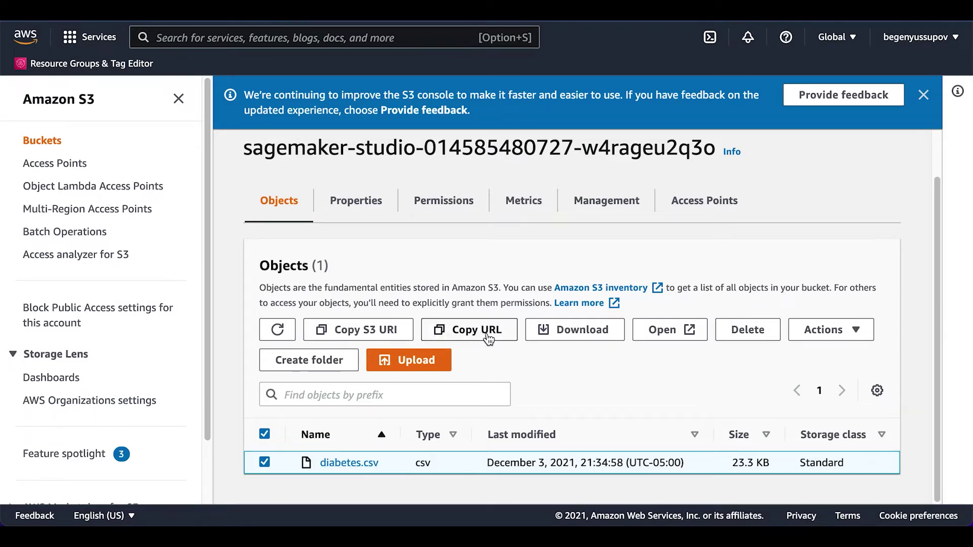
{"action": "left_click", "coordinate": [596, 337]}
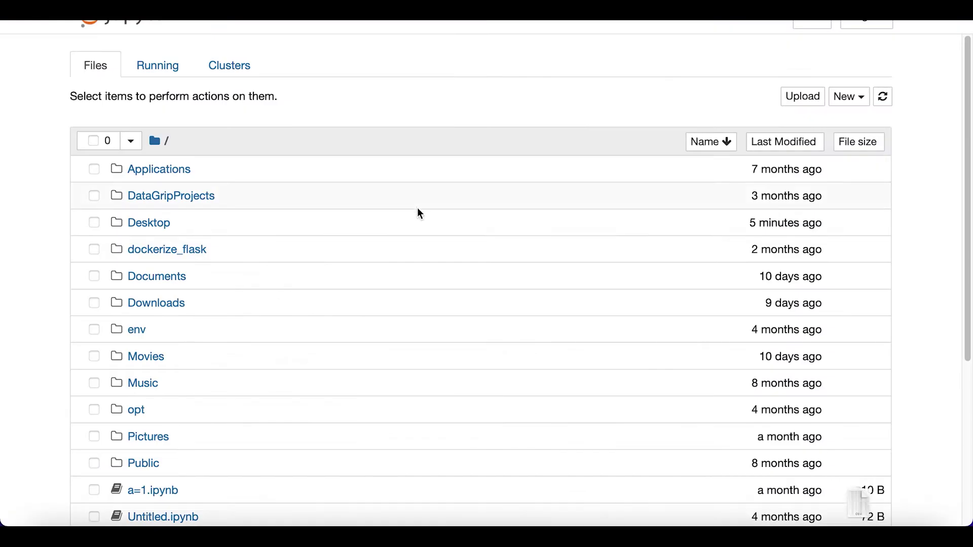
Step: In Jupyter, go to the Downloads folder, sort the files by last modified with the newest first, and open the downloaded diabetes CSV
{"action": "left_click", "coordinate": [139, 303]}
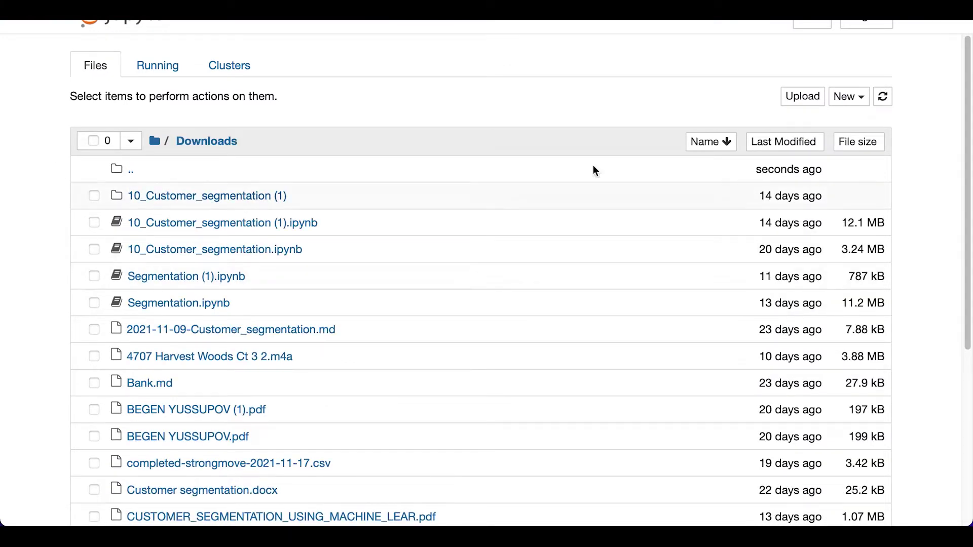
{"action": "left_click", "coordinate": [783, 145]}
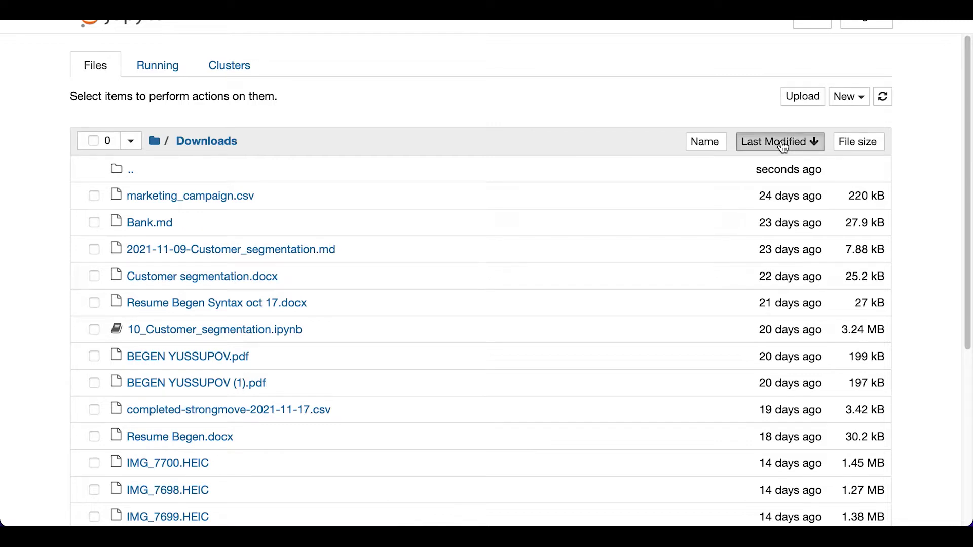
{"action": "left_click", "coordinate": [780, 143]}
{"action": "left_click", "coordinate": [161, 192]}
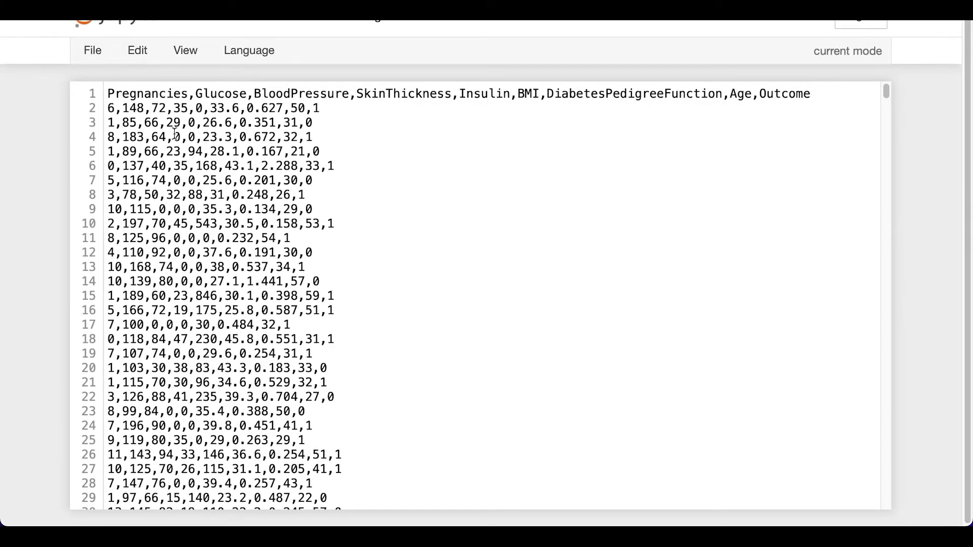
Step: Examine the header's feature columns from Pregnancies to Age and the Outcome column, along with the matching values in the first data row
{"action": "left_click_drag", "start_coordinate": [108, 94], "coordinate": [753, 95]}
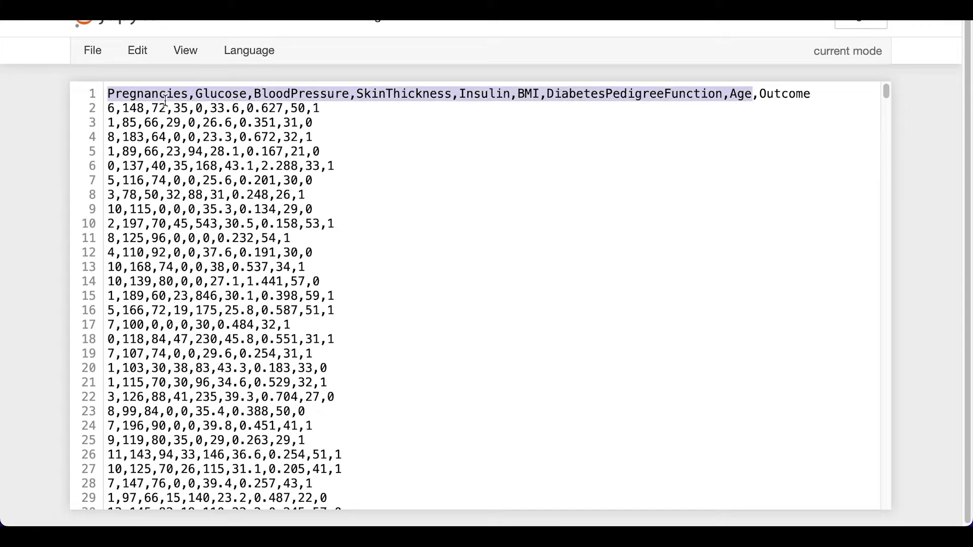
{"action": "left_click", "coordinate": [165, 94]}
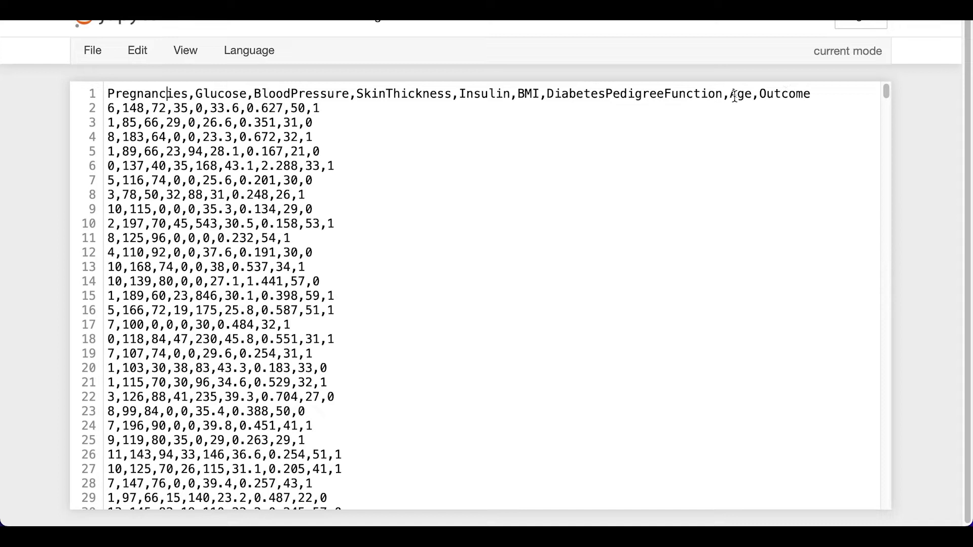
{"action": "left_click_drag", "start_coordinate": [754, 94], "coordinate": [495, 93]}
{"action": "left_click_drag", "start_coordinate": [411, 101], "coordinate": [109, 94]}
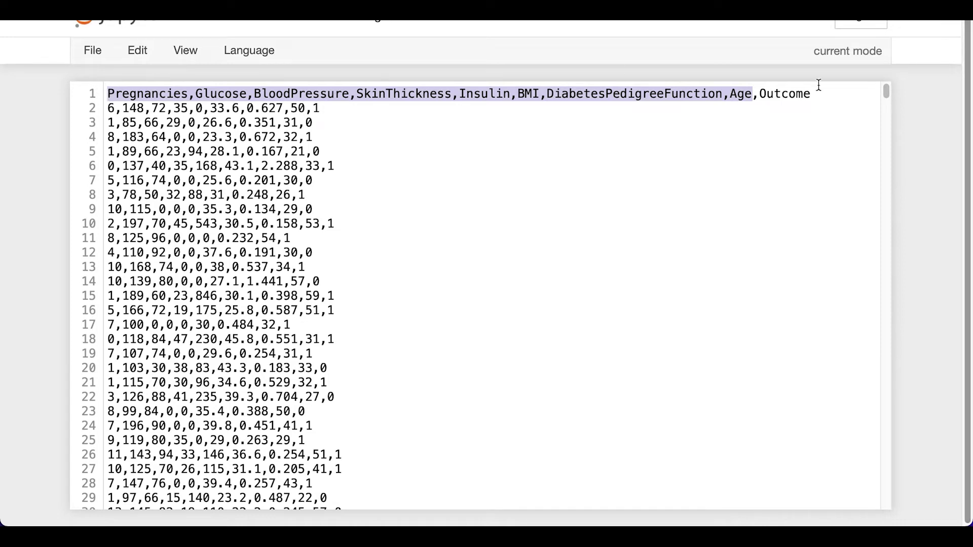
{"action": "left_click_drag", "start_coordinate": [812, 93], "coordinate": [761, 92]}
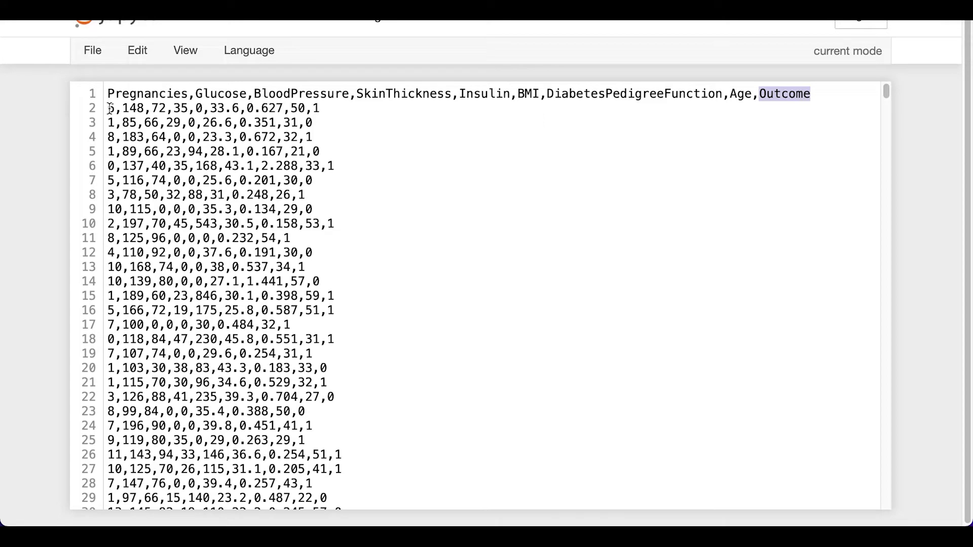
{"action": "left_click_drag", "start_coordinate": [110, 108], "coordinate": [322, 108]}
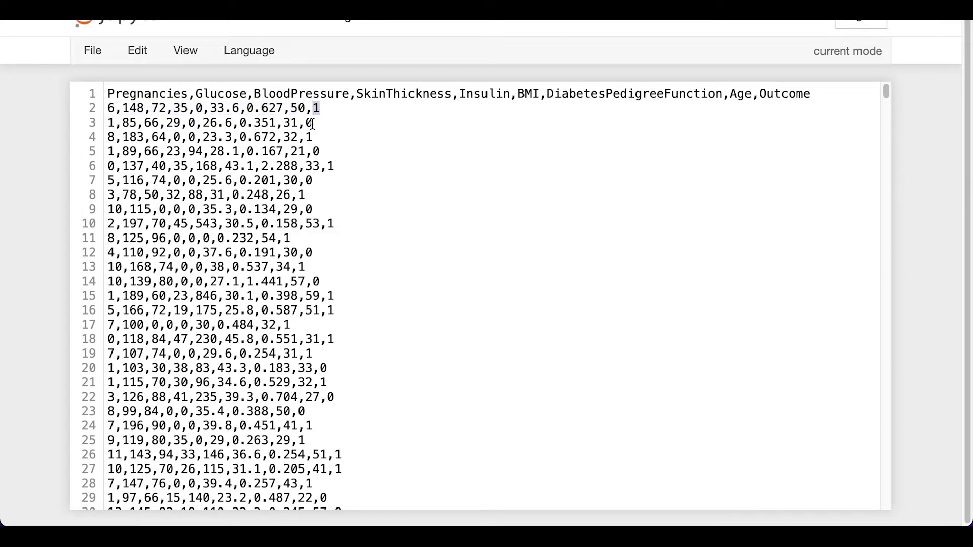
{"action": "left_click", "coordinate": [312, 124]}
{"action": "left_click_drag", "start_coordinate": [308, 107], "coordinate": [112, 109]}
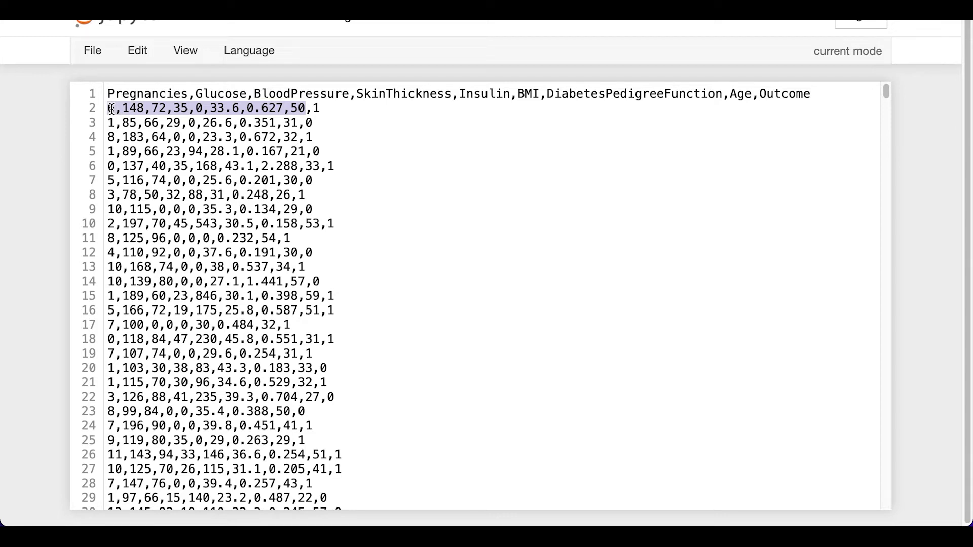
{"action": "left_click_drag", "start_coordinate": [316, 107], "coordinate": [320, 108]}
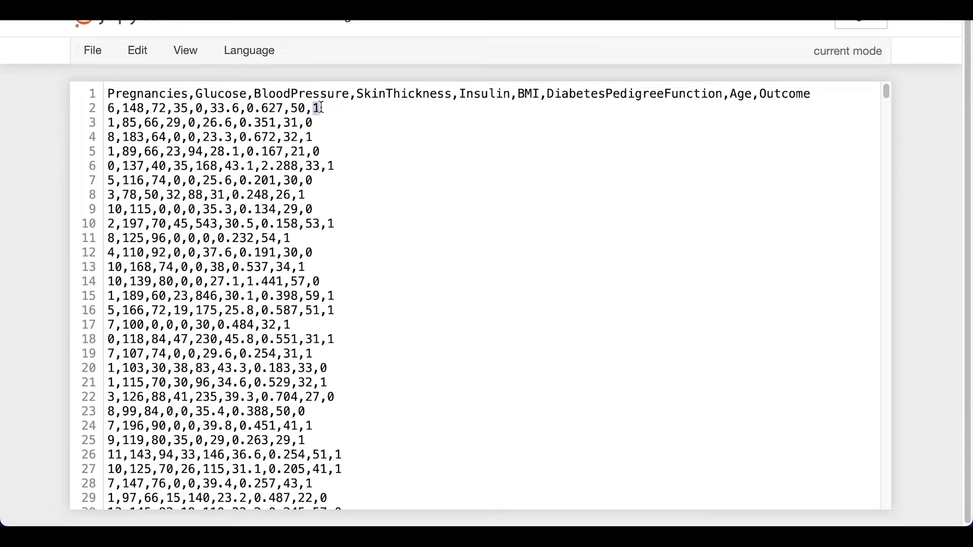
Step: Look through the diabetes CSV from the second patient's Outcome value down to the last row and back to the header
{"action": "double_click", "coordinate": [310, 122]}
{"action": "scroll", "coordinate": [175, 240], "scroll_direction": "down", "scroll_amount": 20}
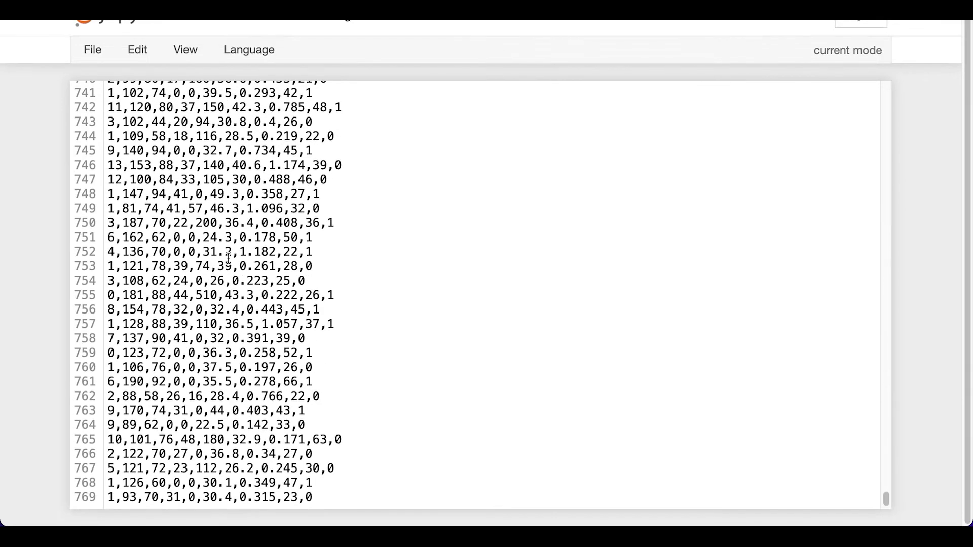
{"action": "scroll", "coordinate": [244, 314], "scroll_direction": "up", "scroll_amount": 3}
{"action": "scroll", "coordinate": [243, 315], "scroll_direction": "up", "scroll_amount": 20}
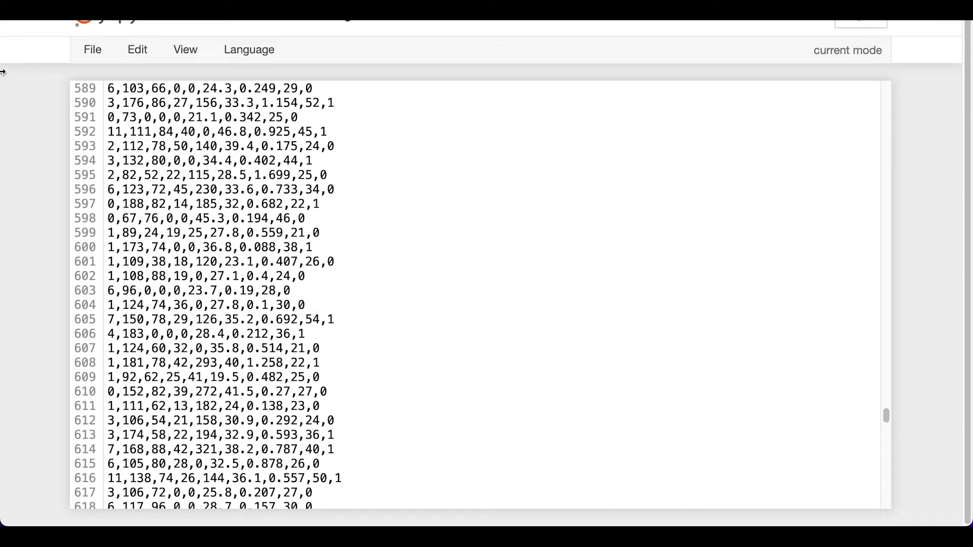
{"action": "scroll", "coordinate": [101, 102], "scroll_direction": "down", "scroll_amount": 20}
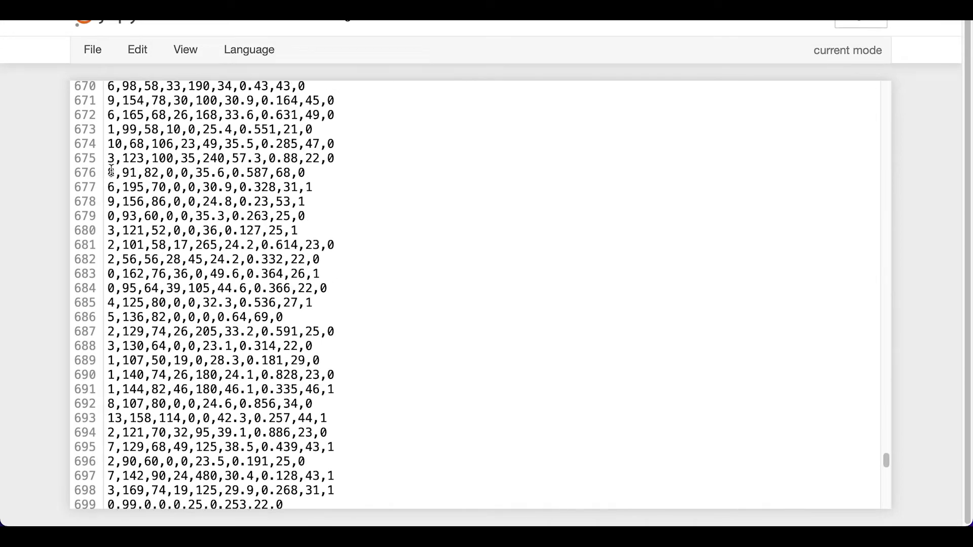
{"action": "scroll", "coordinate": [108, 170], "scroll_direction": "down", "scroll_amount": 15}
{"action": "scroll", "coordinate": [108, 171], "scroll_direction": "up", "scroll_amount": 20}
{"action": "scroll", "coordinate": [109, 170], "scroll_direction": "up", "scroll_amount": 20}
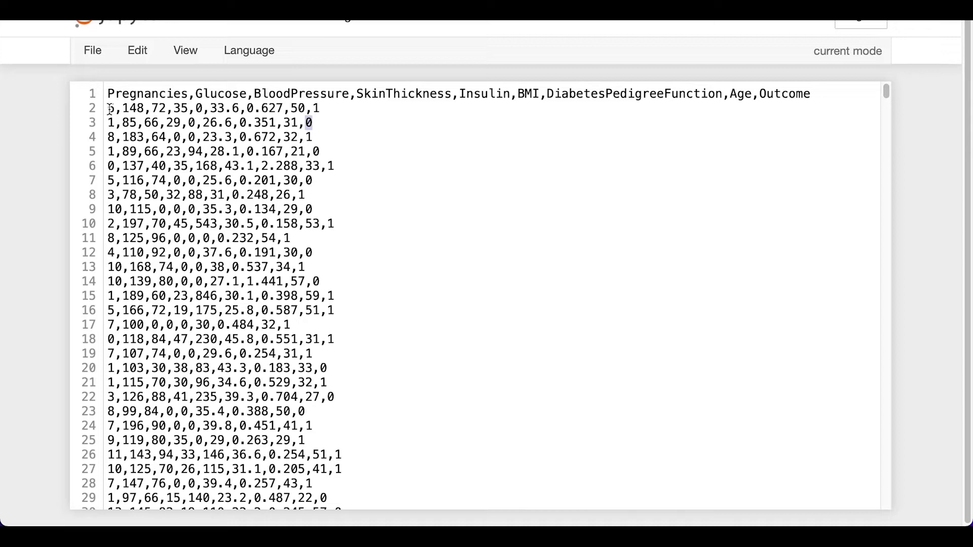
Step: Examine the first data row's feature values from Pregnancies to Age, along with its Outcome value
{"action": "left_click_drag", "start_coordinate": [110, 108], "coordinate": [341, 108]}
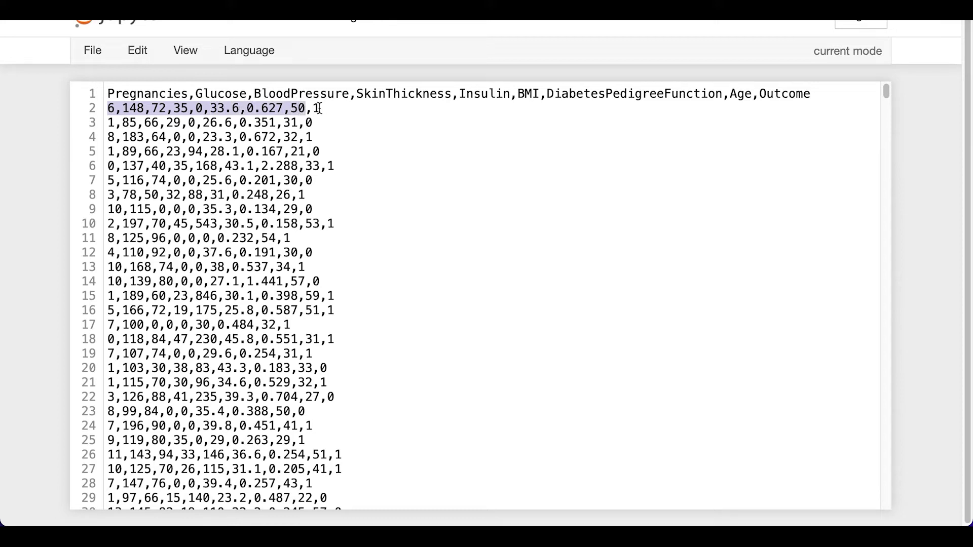
{"action": "left_click", "coordinate": [319, 109]}
{"action": "double_click", "coordinate": [321, 109]}
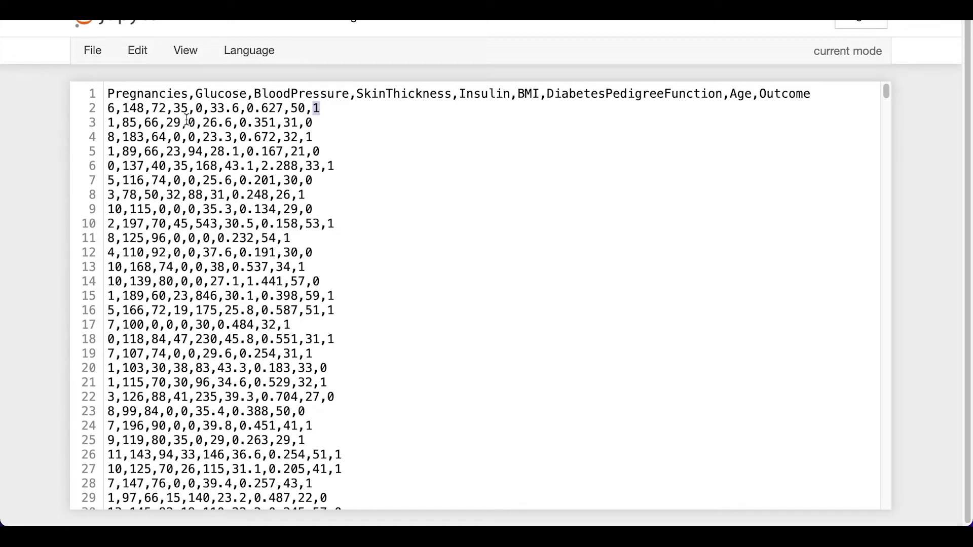
Step: Switch back to the AWS console in the browser, search the services for "sage" and open Amazon SageMaker
{"action": "key", "text": "super+Tab"}
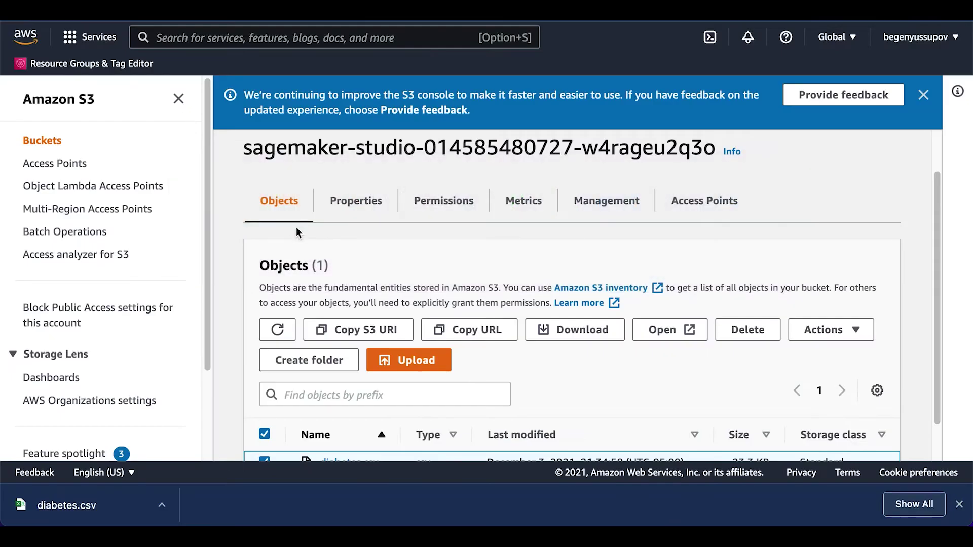
{"action": "scroll", "coordinate": [288, 252], "scroll_direction": "down", "scroll_amount": 2}
{"action": "left_click", "coordinate": [214, 43]}
{"action": "type", "text": "sa"}
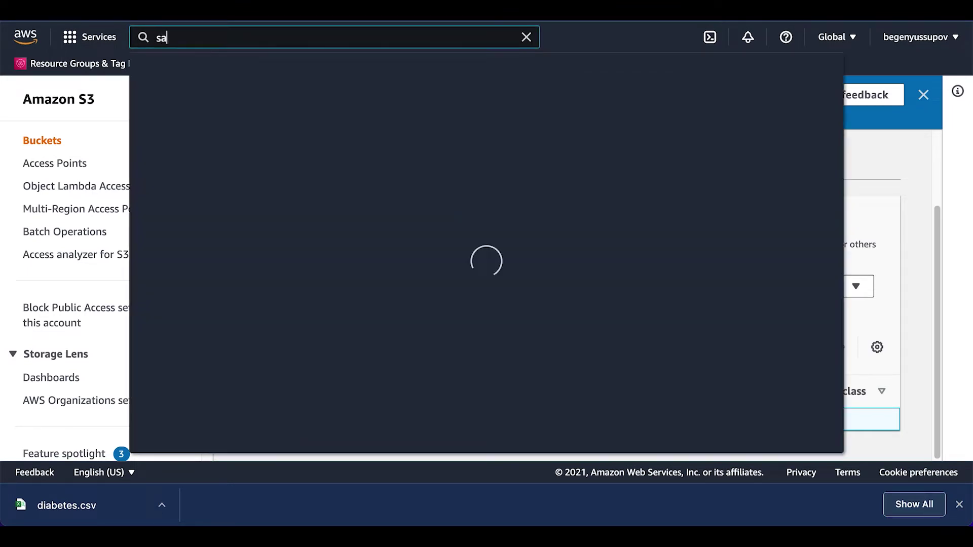
{"action": "type", "text": "gea"}
{"action": "key", "text": "BackSpace"}
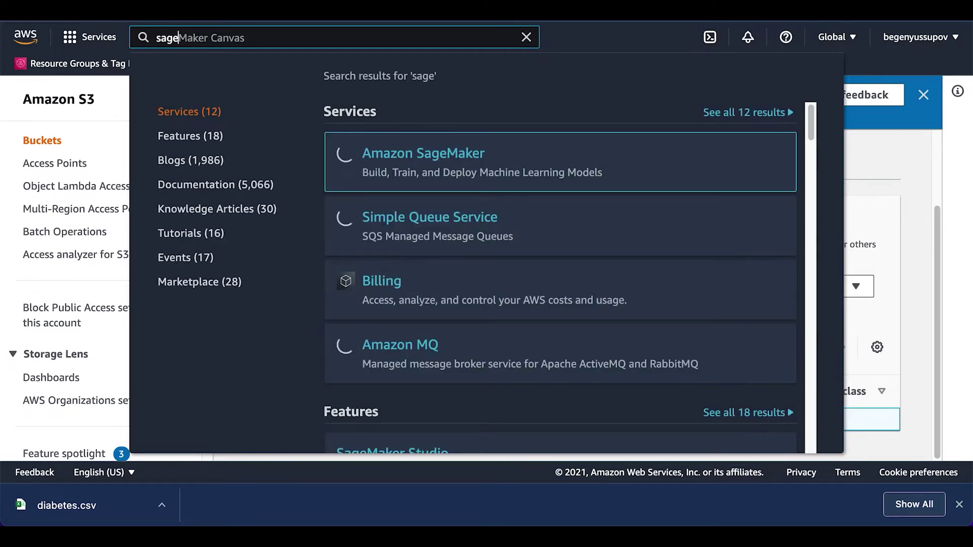
{"action": "left_click", "coordinate": [405, 157]}
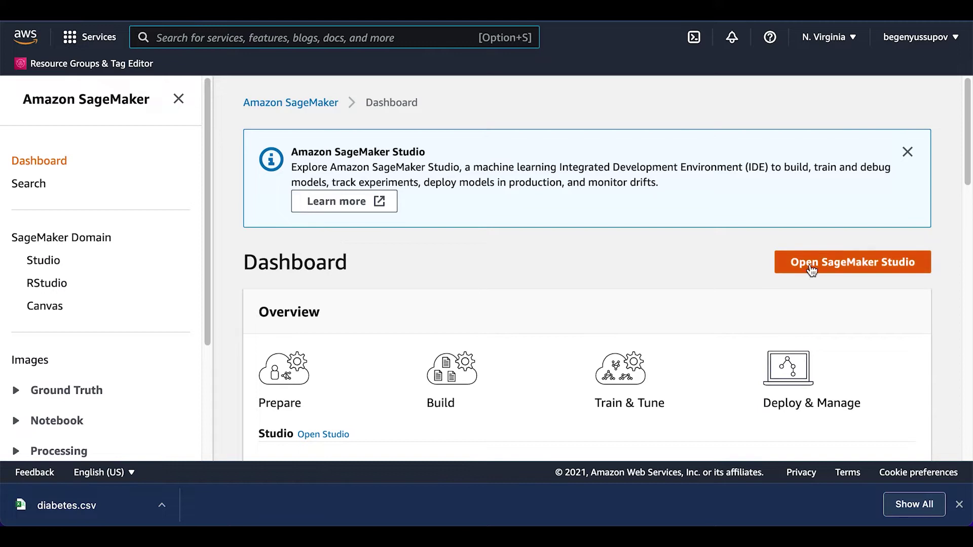
Step: Go to the SageMaker Domain from the dashboard and launch the Studio app for the default user
{"action": "left_click", "coordinate": [870, 270]}
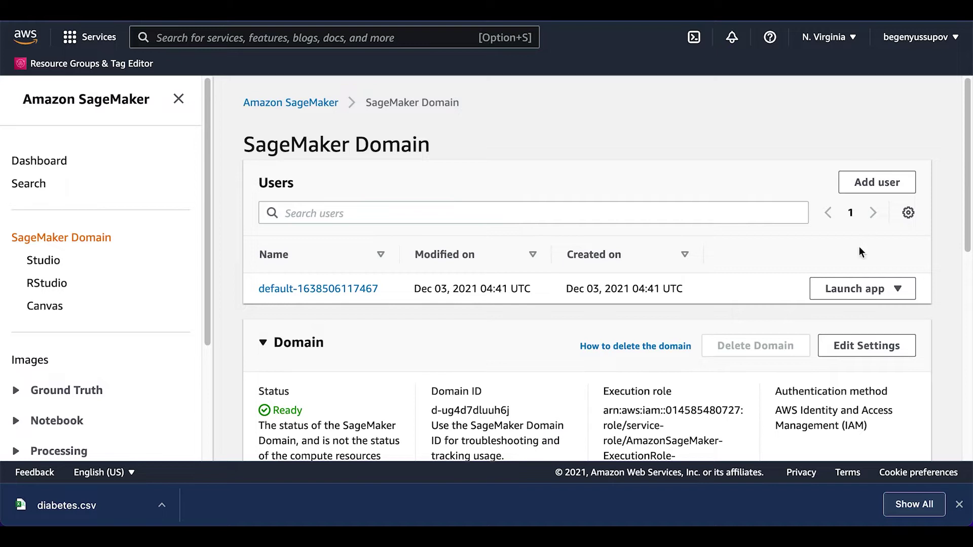
{"action": "left_click", "coordinate": [862, 292]}
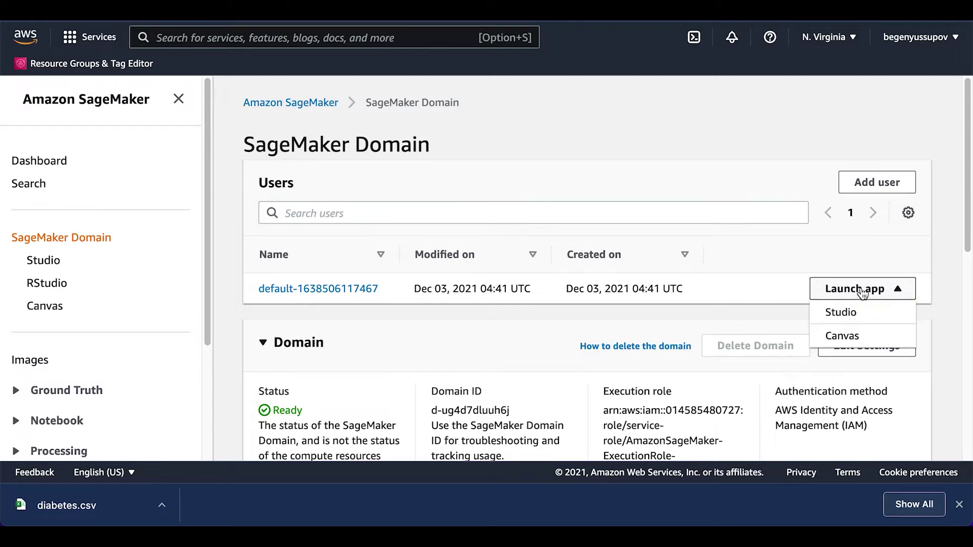
{"action": "left_click", "coordinate": [855, 318]}
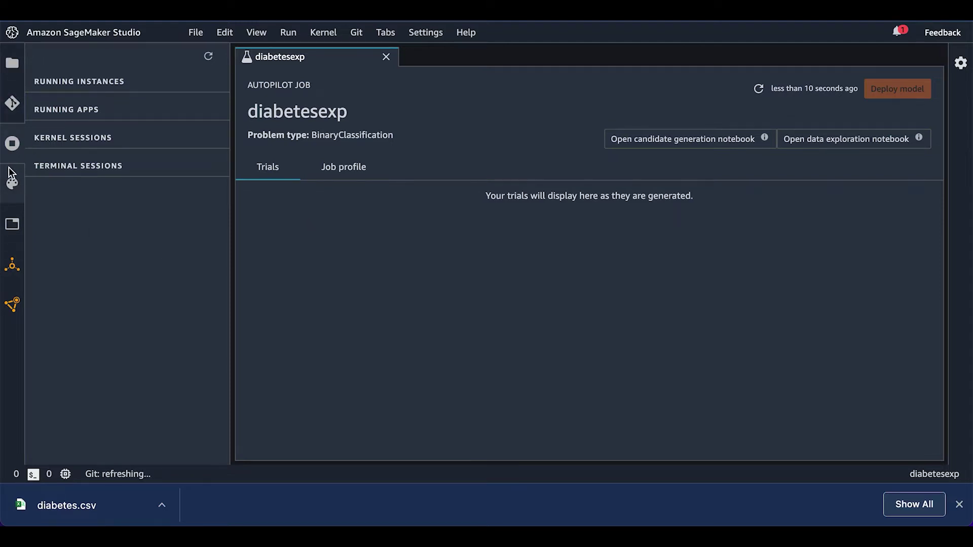
Step: Show the Studio file browser and open a new Launcher
{"action": "left_click", "coordinate": [12, 63]}
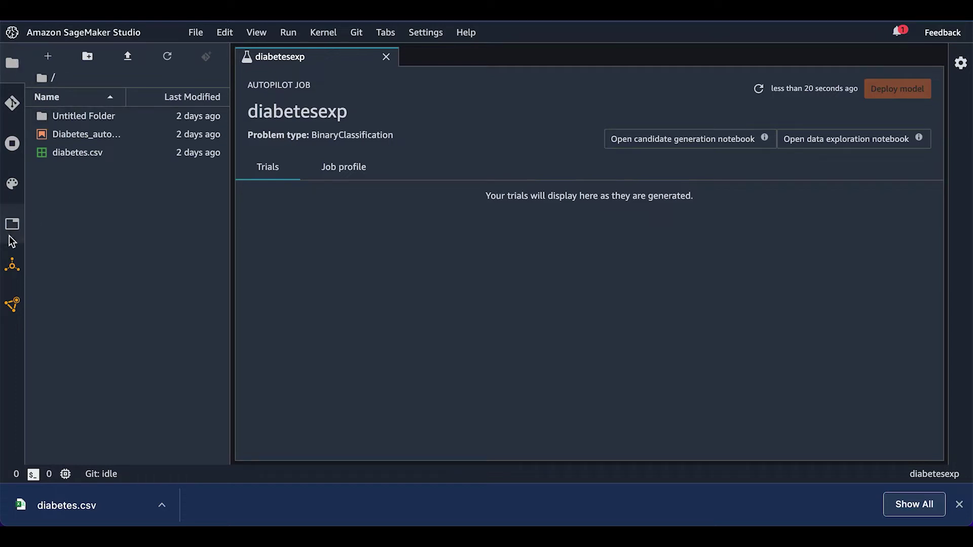
{"action": "left_click", "coordinate": [201, 32]}
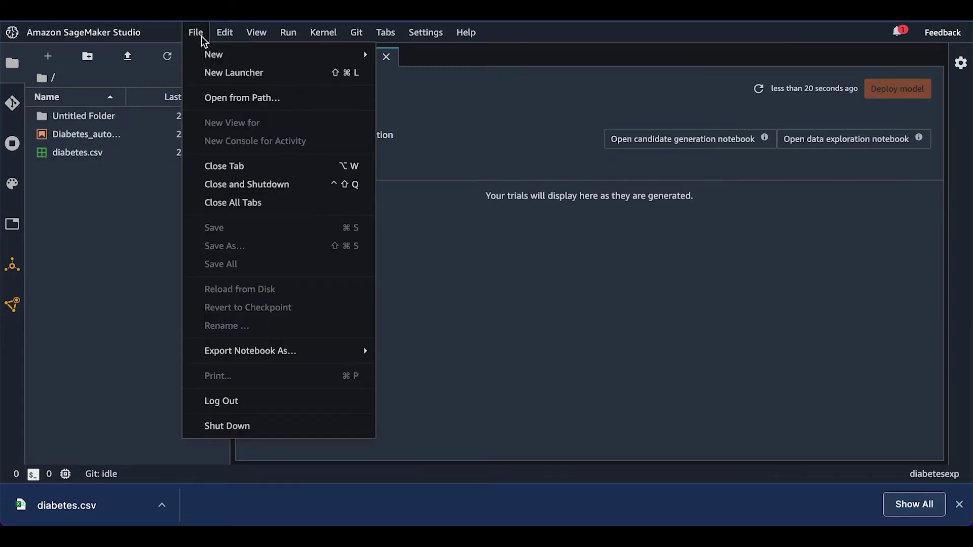
{"action": "left_click", "coordinate": [211, 74]}
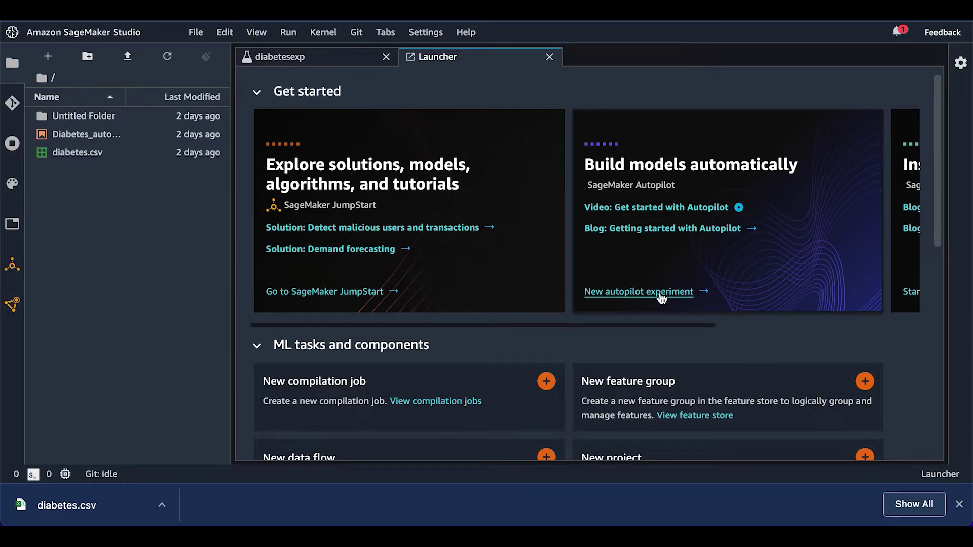
Step: Start a new Autopilot experiment and name it diabetesexperiment
{"action": "left_click", "coordinate": [659, 293]}
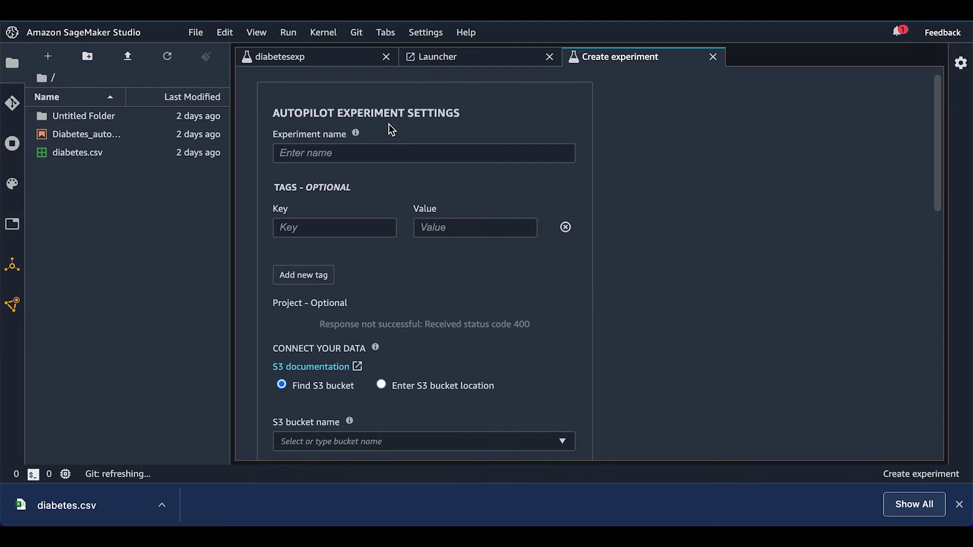
{"action": "left_click", "coordinate": [370, 159]}
{"action": "type", "text": "diabetesexperiment"}
{"action": "left_click", "coordinate": [334, 228]}
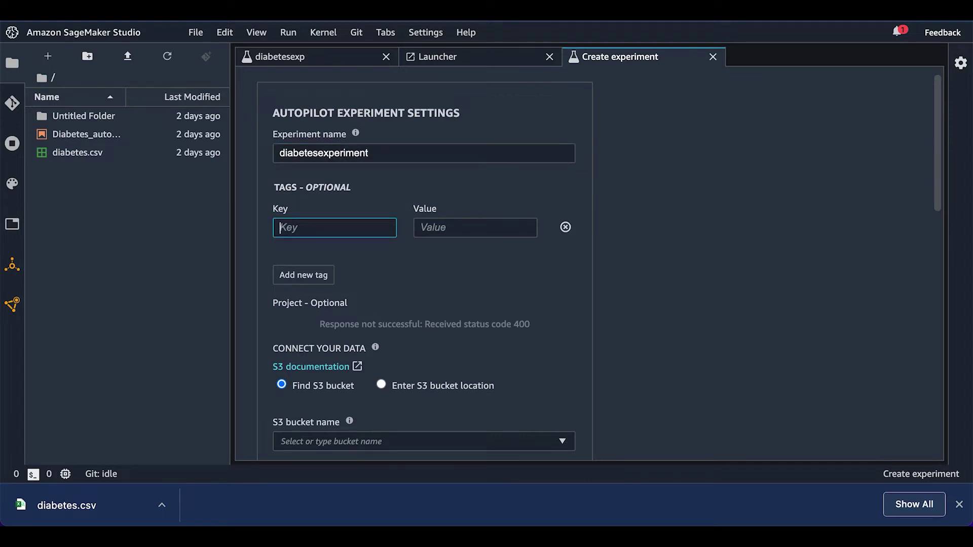
Step: Connect the experiment's input data to the sagemaker-studio S3 bucket and choose diabetes.csv as the dataset file
{"action": "scroll", "coordinate": [414, 304], "scroll_direction": "down", "scroll_amount": 2}
{"action": "scroll", "coordinate": [414, 304], "scroll_direction": "down", "scroll_amount": 2}
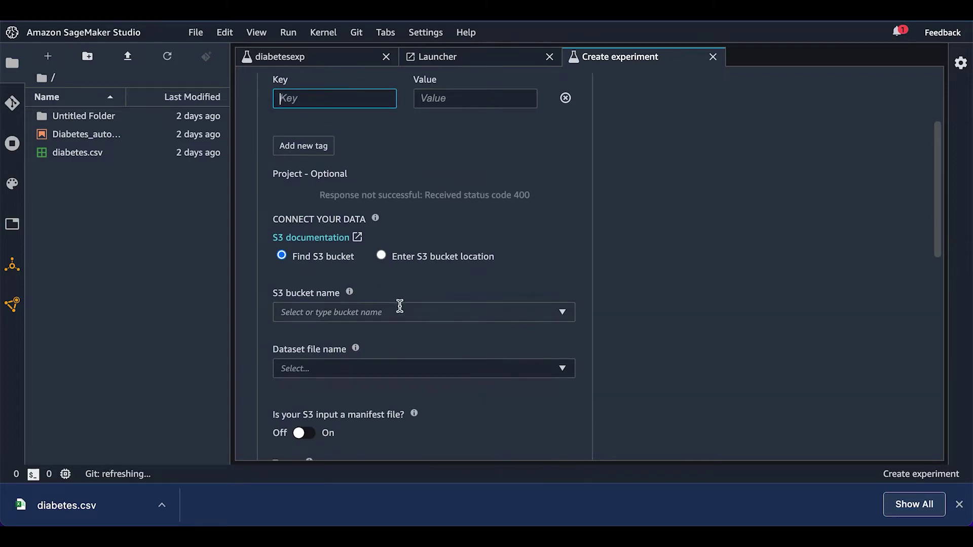
{"action": "left_click", "coordinate": [563, 313]}
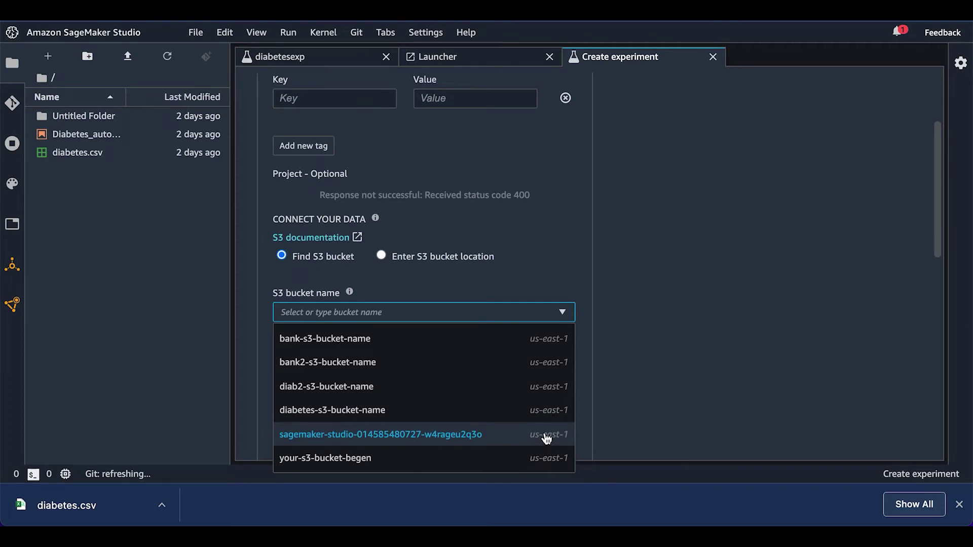
{"action": "left_click", "coordinate": [462, 437]}
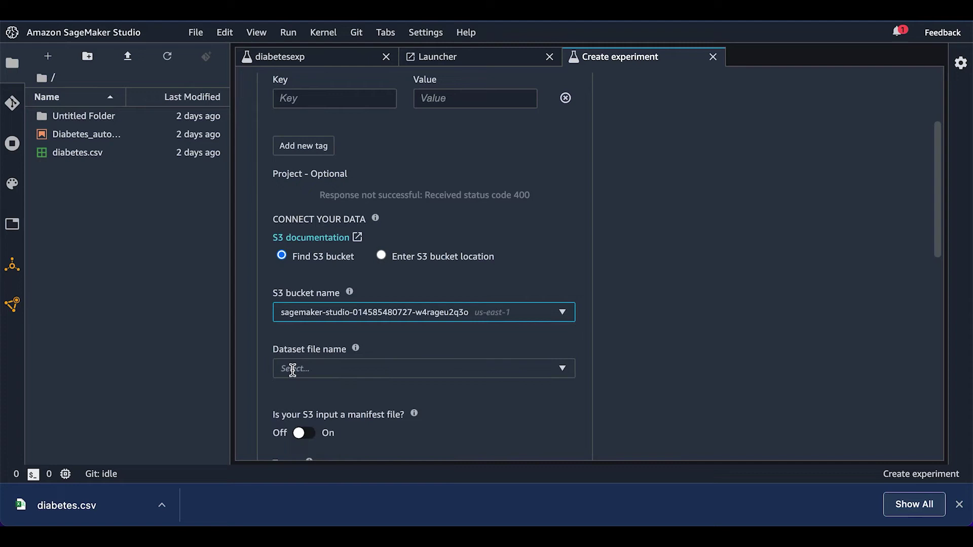
{"action": "left_click", "coordinate": [563, 370]}
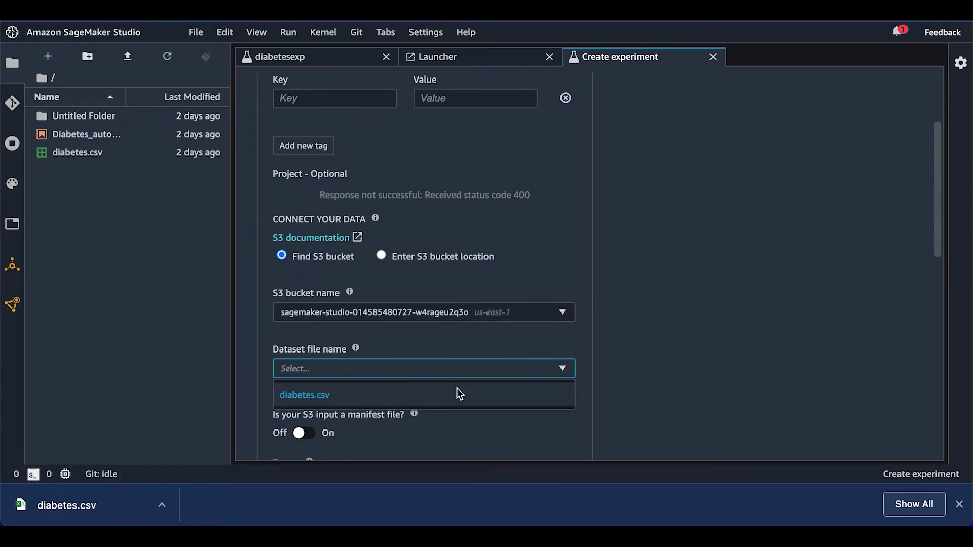
{"action": "left_click", "coordinate": [289, 396]}
Step: Set the experiment's target column to Outcome
{"action": "scroll", "coordinate": [239, 394], "scroll_direction": "down", "scroll_amount": 1}
{"action": "scroll", "coordinate": [239, 394], "scroll_direction": "down", "scroll_amount": 1}
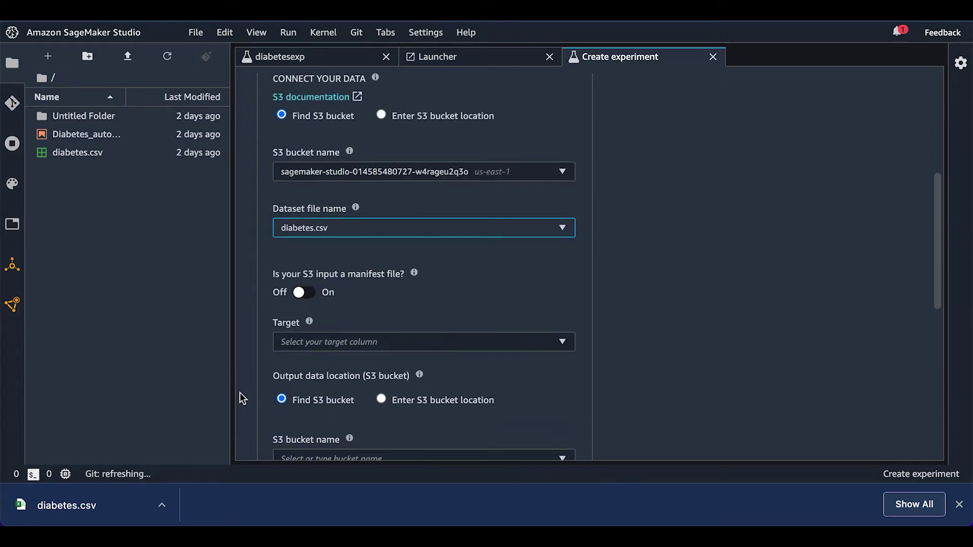
{"action": "left_click", "coordinate": [380, 343]}
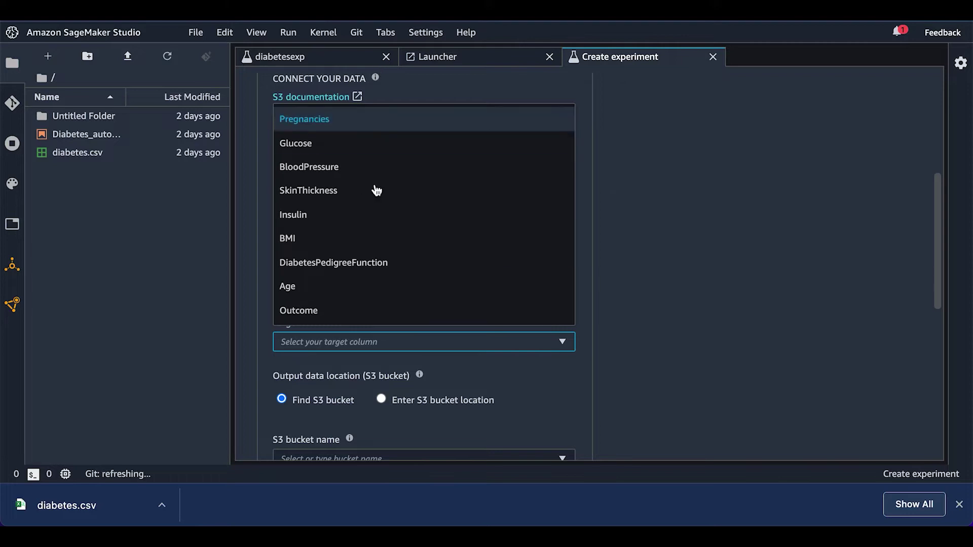
{"action": "left_click", "coordinate": [363, 310]}
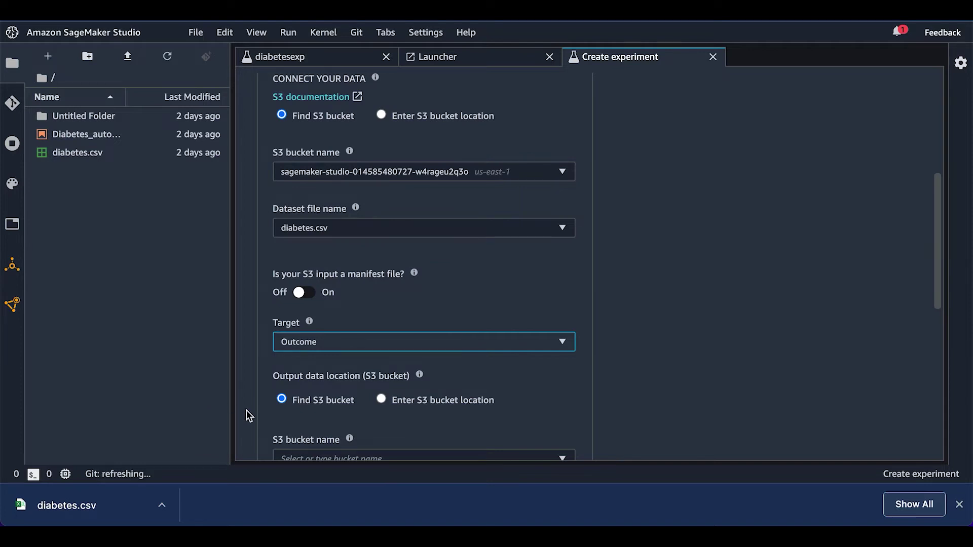
Step: Set the output data location to the sagemaker-studio S3 bucket and check the available dataset directory names
{"action": "scroll", "coordinate": [248, 409], "scroll_direction": "down", "scroll_amount": 3}
{"action": "scroll", "coordinate": [256, 413], "scroll_direction": "down", "scroll_amount": 2}
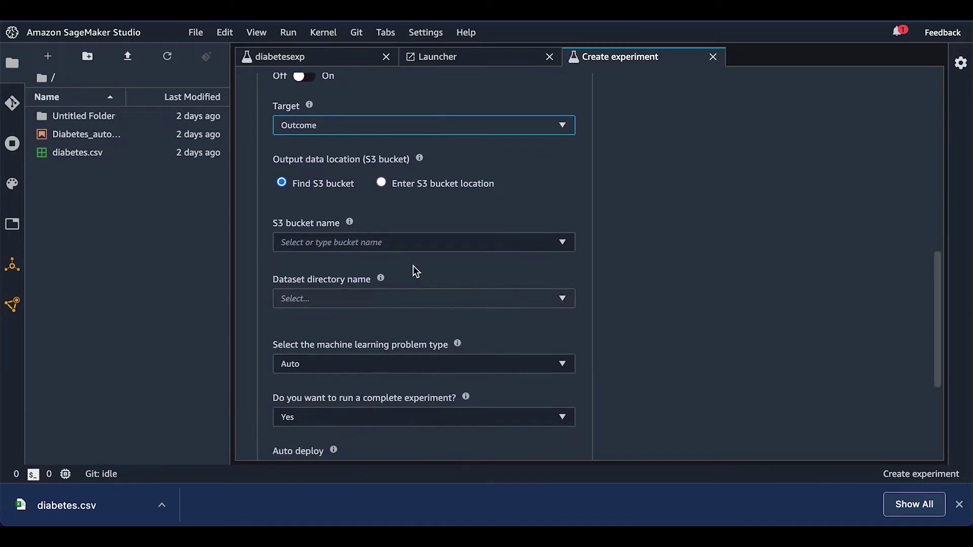
{"action": "left_click", "coordinate": [567, 245]}
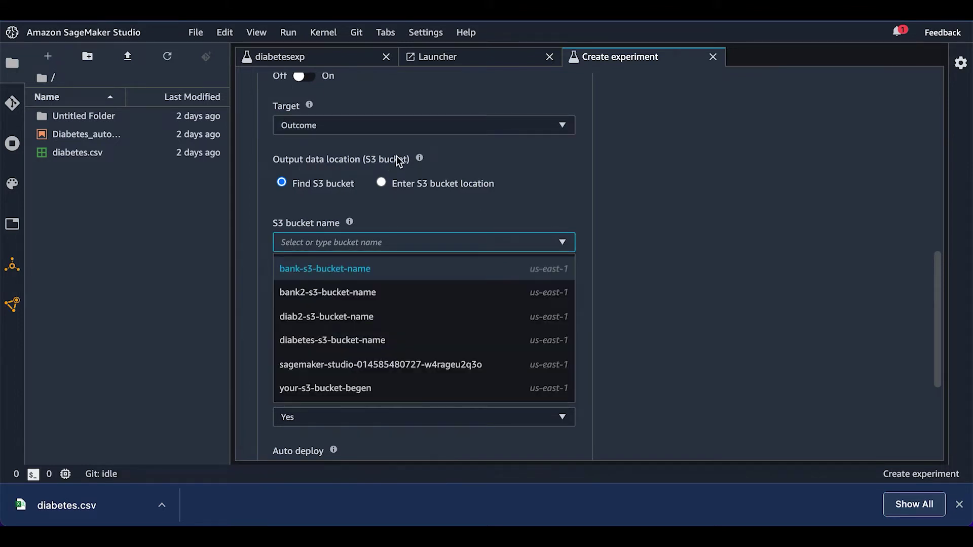
{"action": "left_click", "coordinate": [379, 366]}
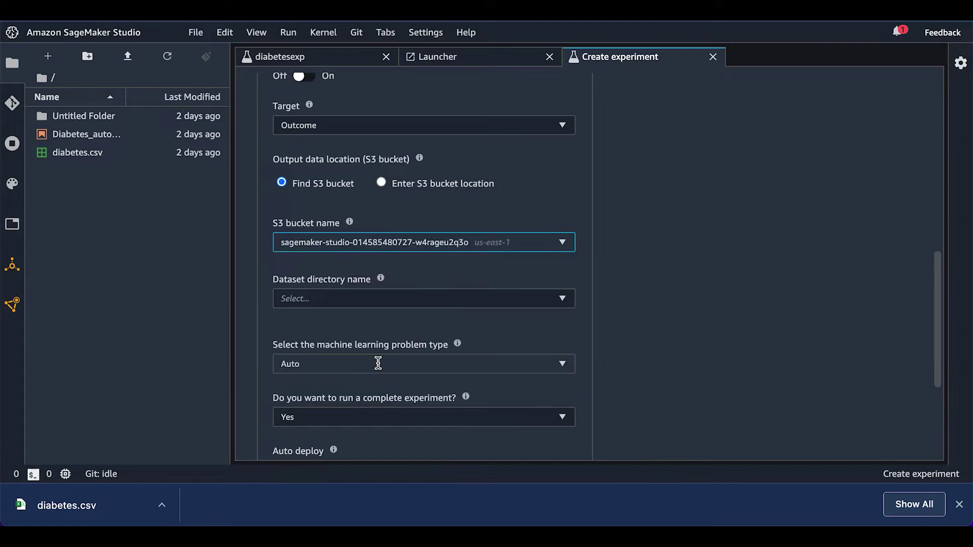
{"action": "left_click", "coordinate": [567, 297]}
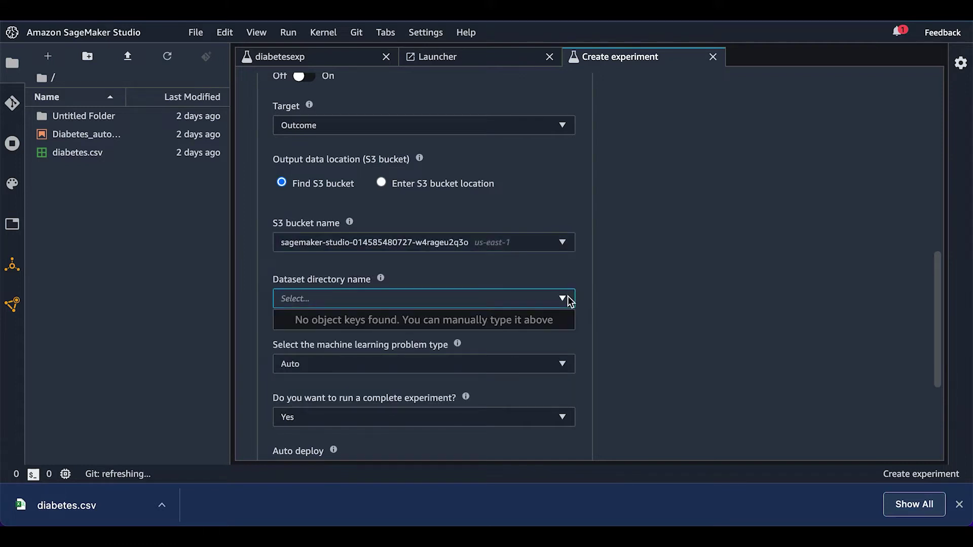
{"action": "left_click", "coordinate": [597, 297]}
Step: Set the machine learning problem type to Binary classification
{"action": "scroll", "coordinate": [568, 329], "scroll_direction": "down", "scroll_amount": 1}
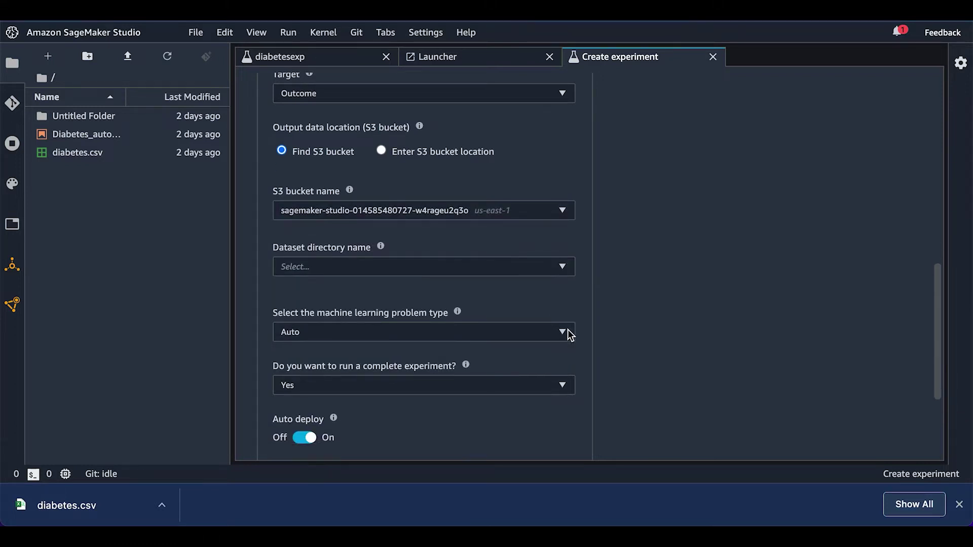
{"action": "left_click", "coordinate": [565, 325]}
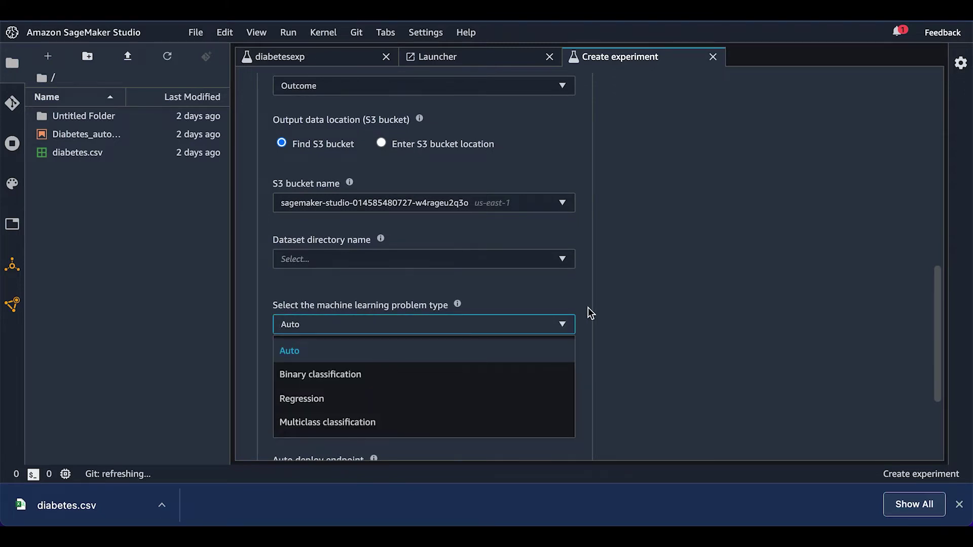
{"action": "scroll", "coordinate": [588, 308], "scroll_direction": "down", "scroll_amount": 1}
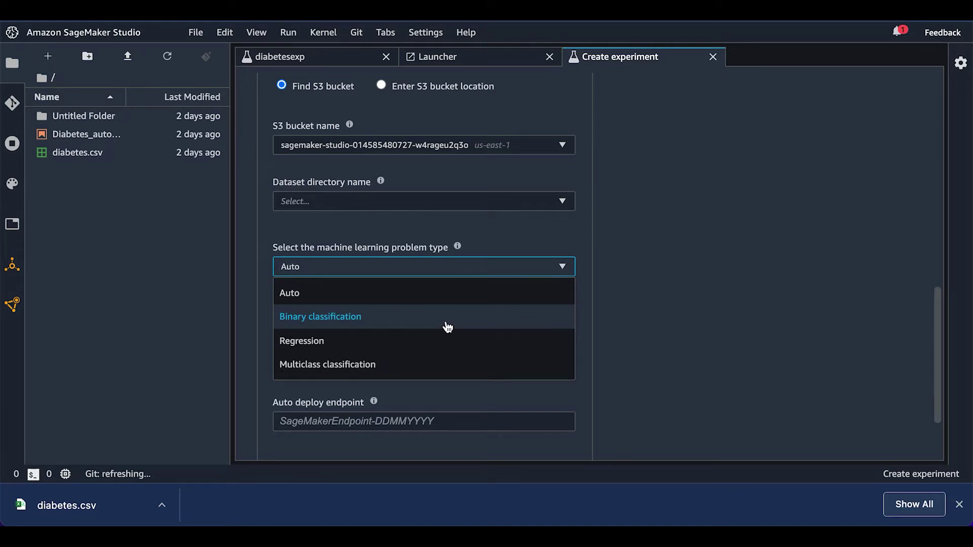
{"action": "left_click", "coordinate": [446, 325]}
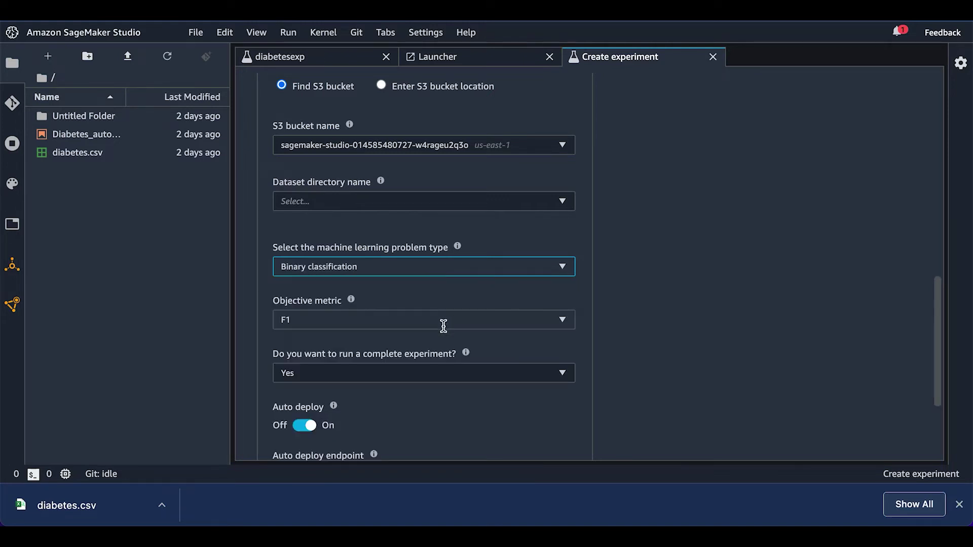
Step: Set the experiment's objective metric to Accuracy
{"action": "scroll", "coordinate": [437, 336], "scroll_direction": "down", "scroll_amount": 1}
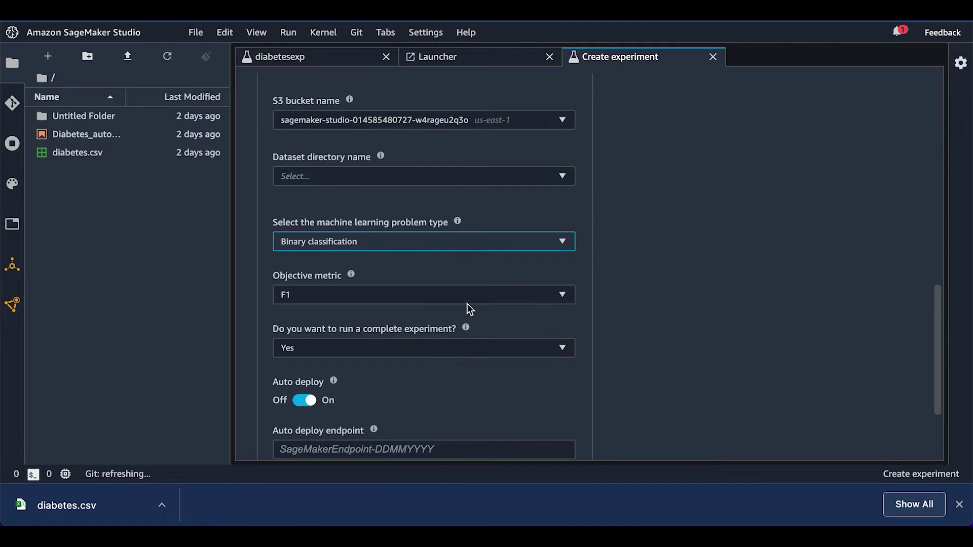
{"action": "left_click", "coordinate": [565, 295]}
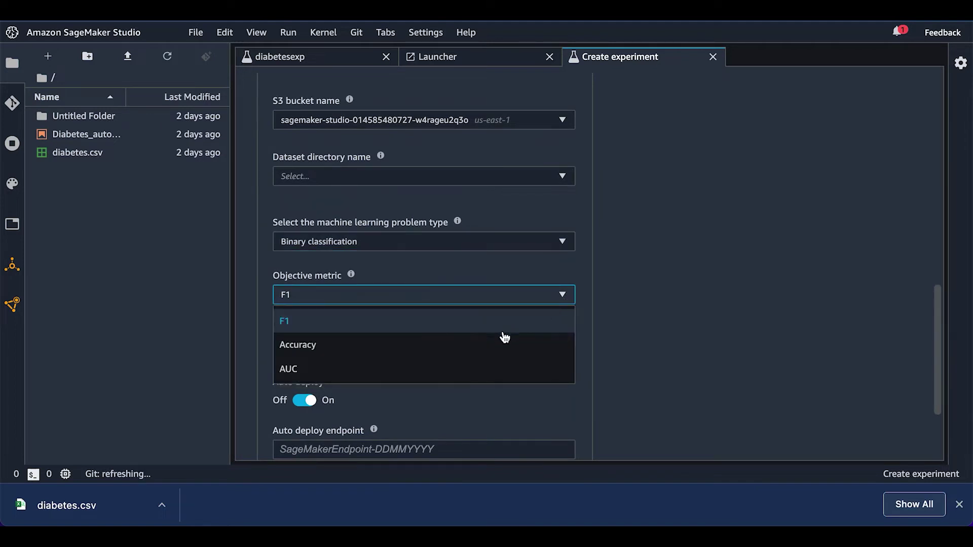
{"action": "left_click", "coordinate": [470, 344]}
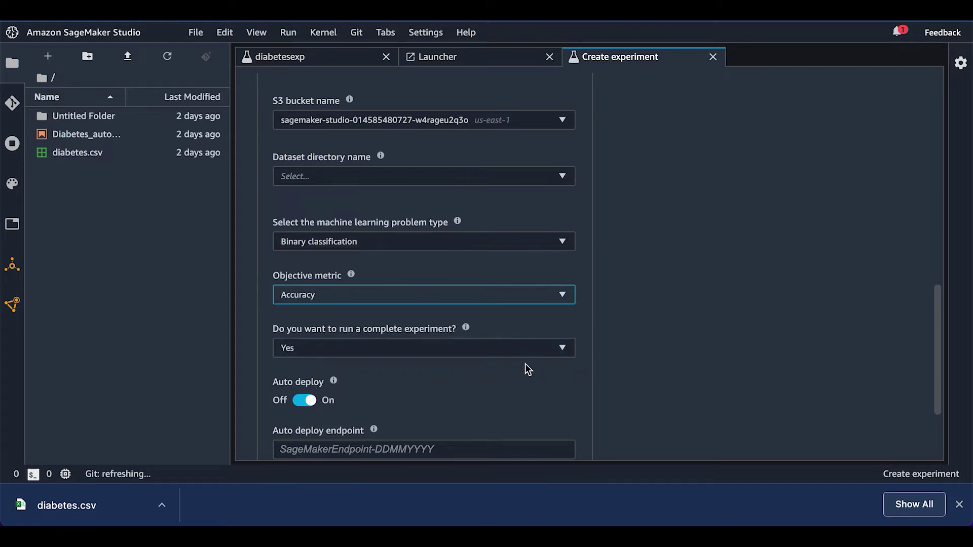
Step: Turn off auto deploy for the experiment and create it
{"action": "scroll", "coordinate": [535, 385], "scroll_direction": "down", "scroll_amount": 1}
{"action": "scroll", "coordinate": [588, 396], "scroll_direction": "down", "scroll_amount": 2}
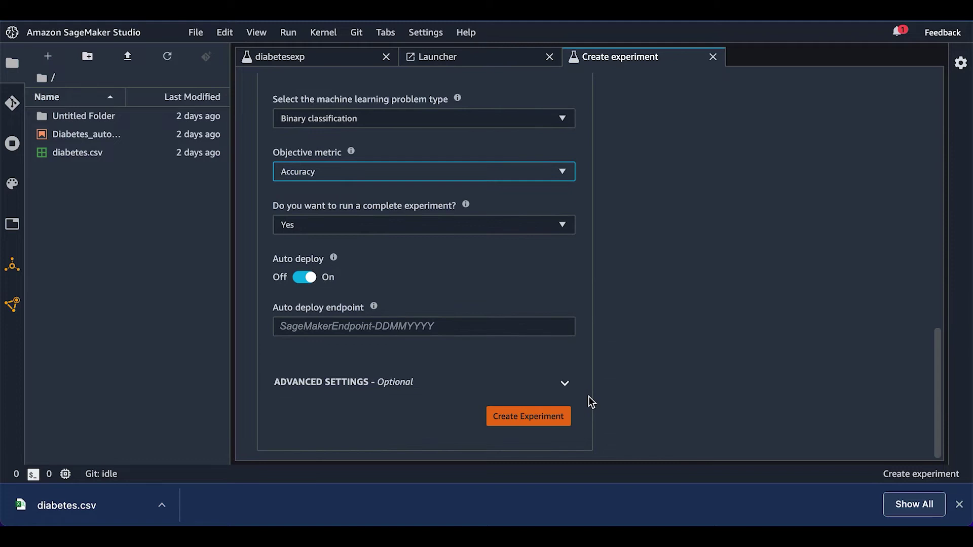
{"action": "left_click", "coordinate": [304, 278]}
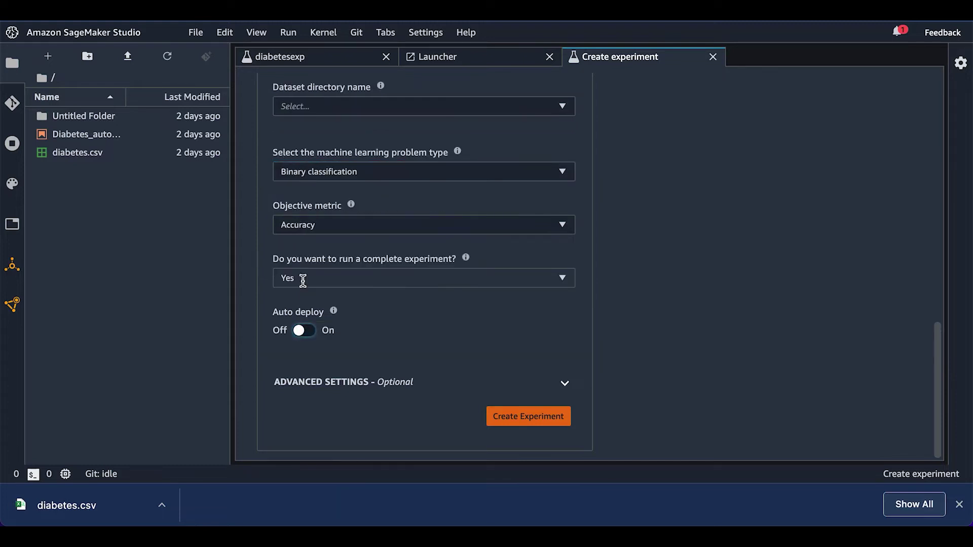
{"action": "left_click", "coordinate": [533, 428]}
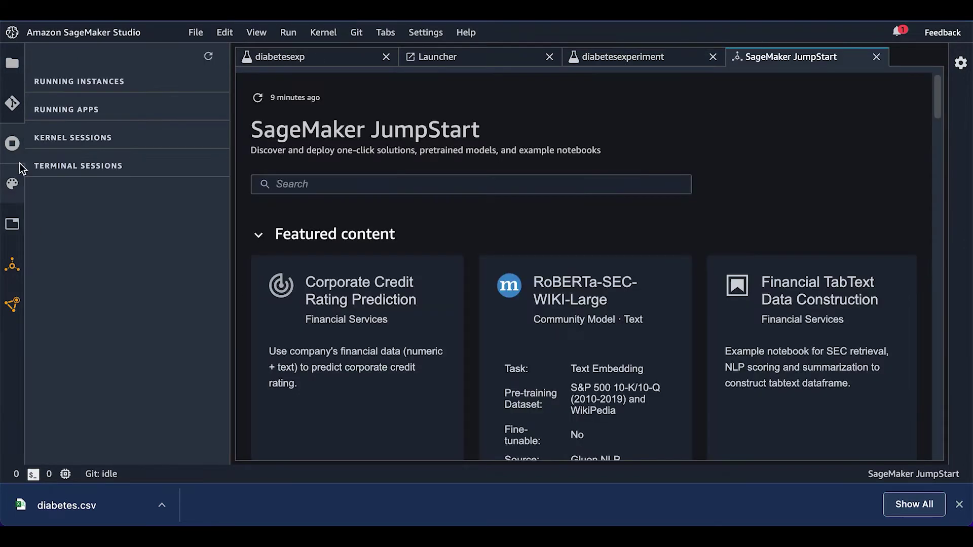
Step: Return to the diabetesexperiment Autopilot job and check the progress of its processing stages
{"action": "left_click", "coordinate": [12, 63]}
{"action": "left_click", "coordinate": [11, 105]}
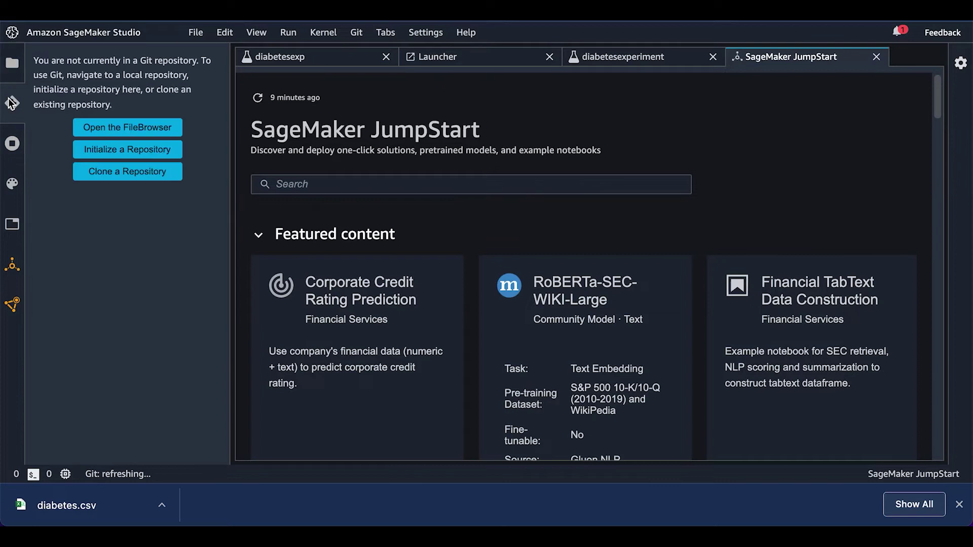
{"action": "left_click", "coordinate": [12, 184]}
{"action": "left_click", "coordinate": [523, 58]}
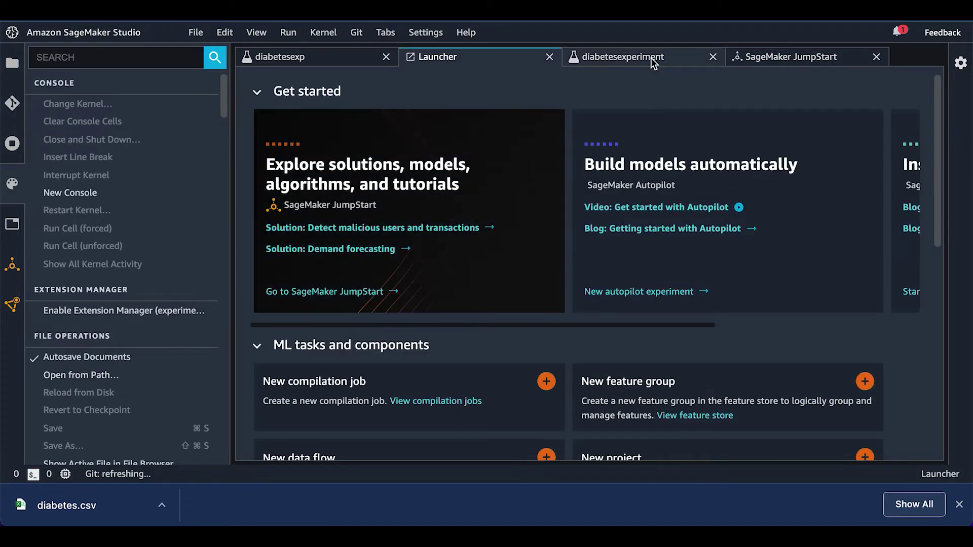
{"action": "left_click", "coordinate": [650, 58]}
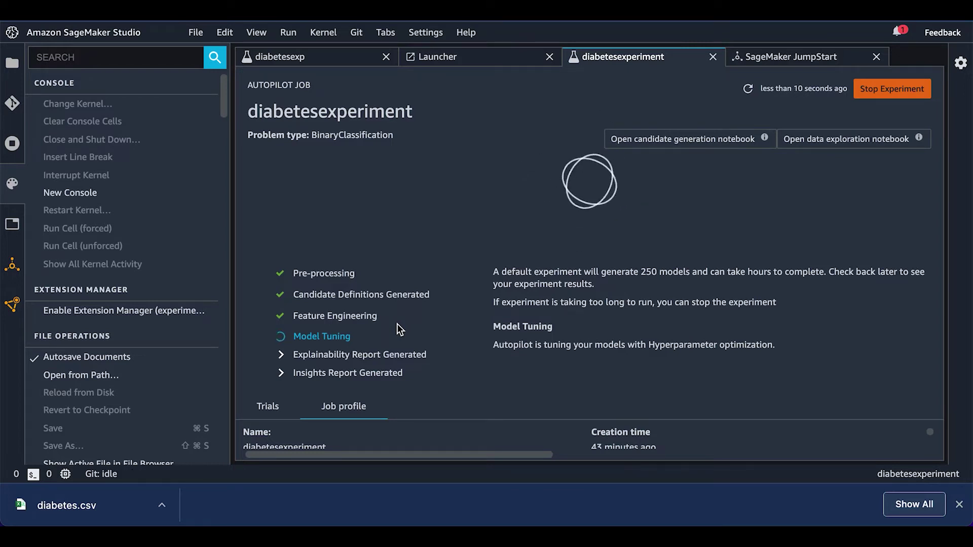
Step: Browse the SageMaker JumpStart catalog, examining its featured content, solutions, text models and vision models
{"action": "left_click", "coordinate": [10, 269]}
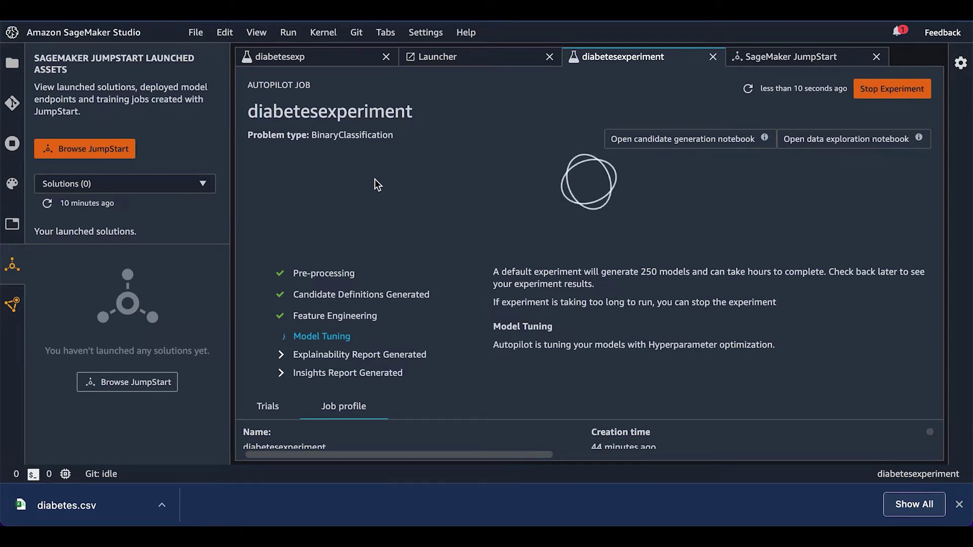
{"action": "left_click", "coordinate": [120, 147]}
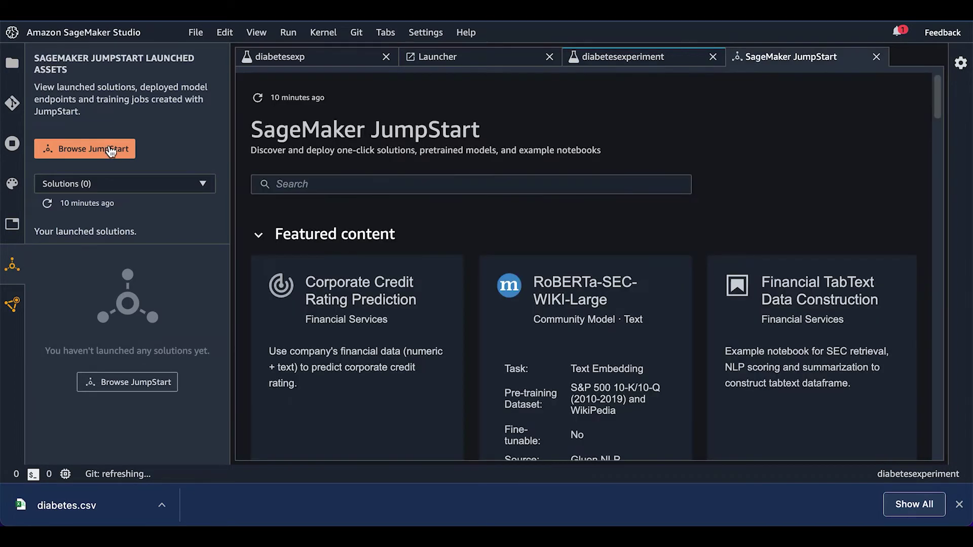
{"action": "scroll", "coordinate": [625, 380], "scroll_direction": "down", "scroll_amount": 3}
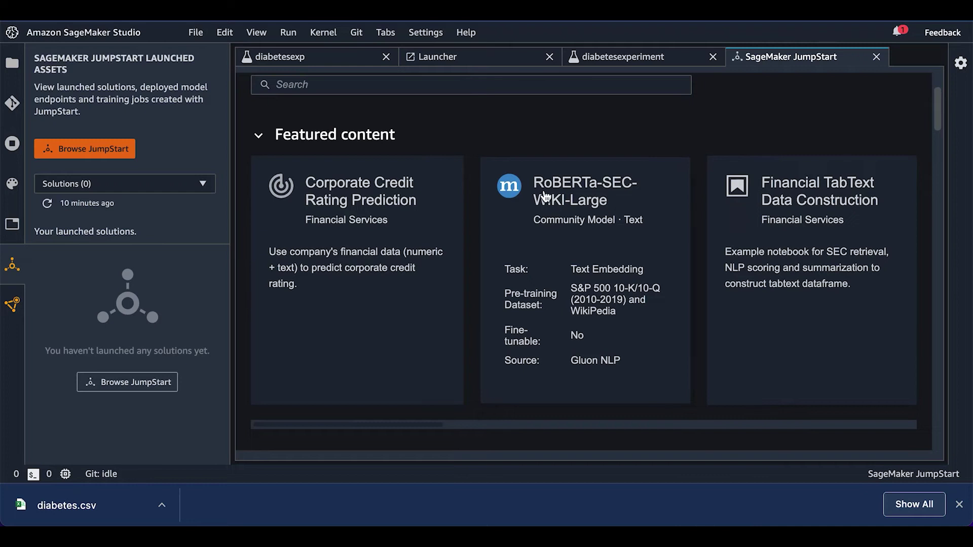
{"action": "scroll", "coordinate": [595, 305], "scroll_direction": "down", "scroll_amount": 2}
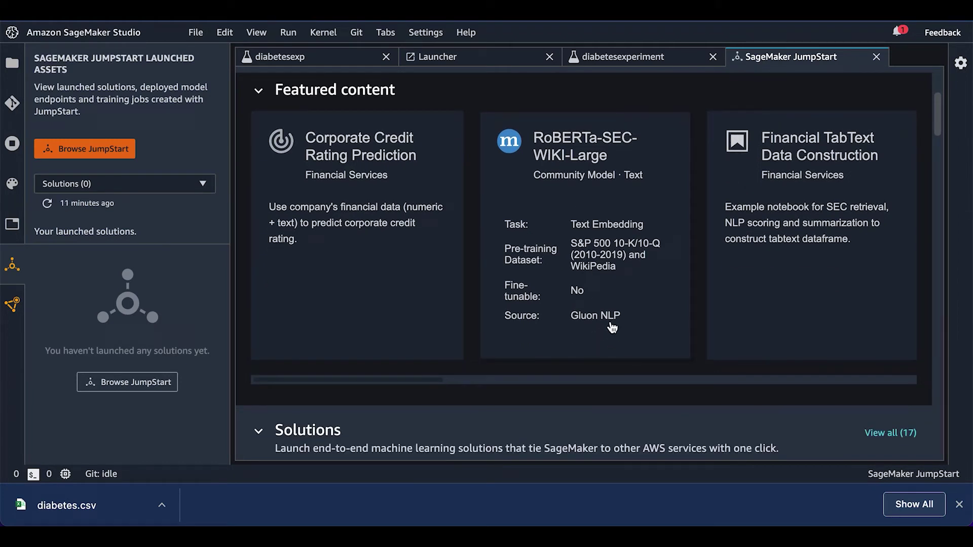
{"action": "scroll", "coordinate": [625, 327], "scroll_direction": "down", "scroll_amount": 5}
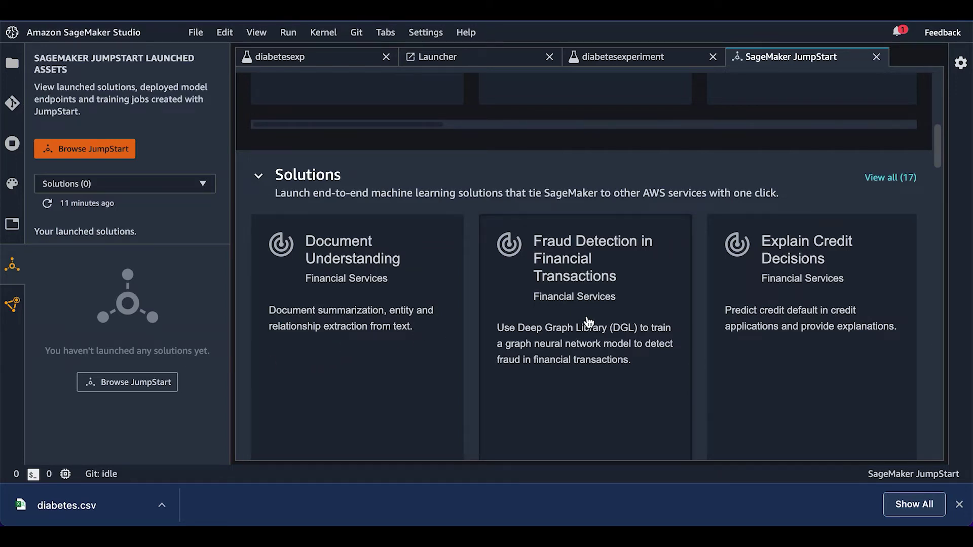
{"action": "scroll", "coordinate": [588, 322], "scroll_direction": "down", "scroll_amount": 2}
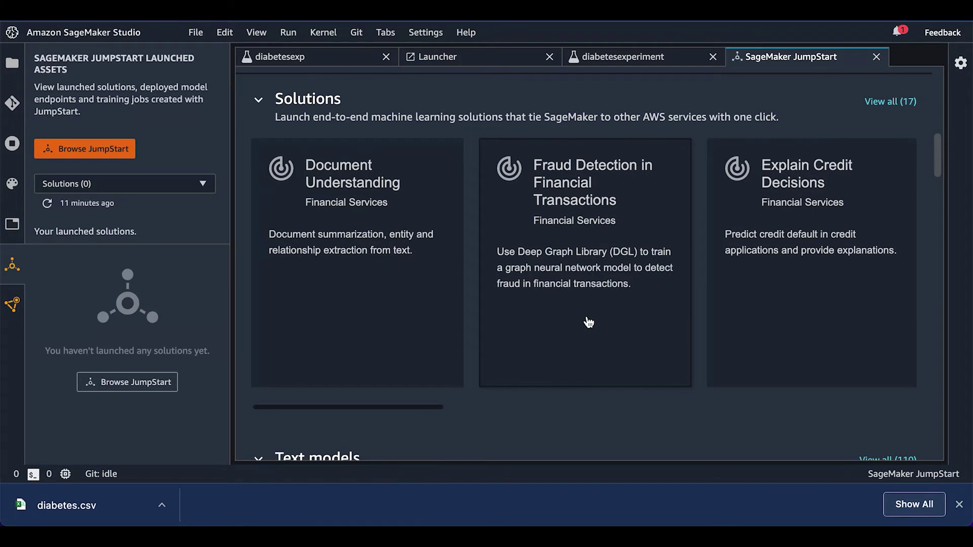
{"action": "scroll", "coordinate": [588, 322], "scroll_direction": "down", "scroll_amount": 5}
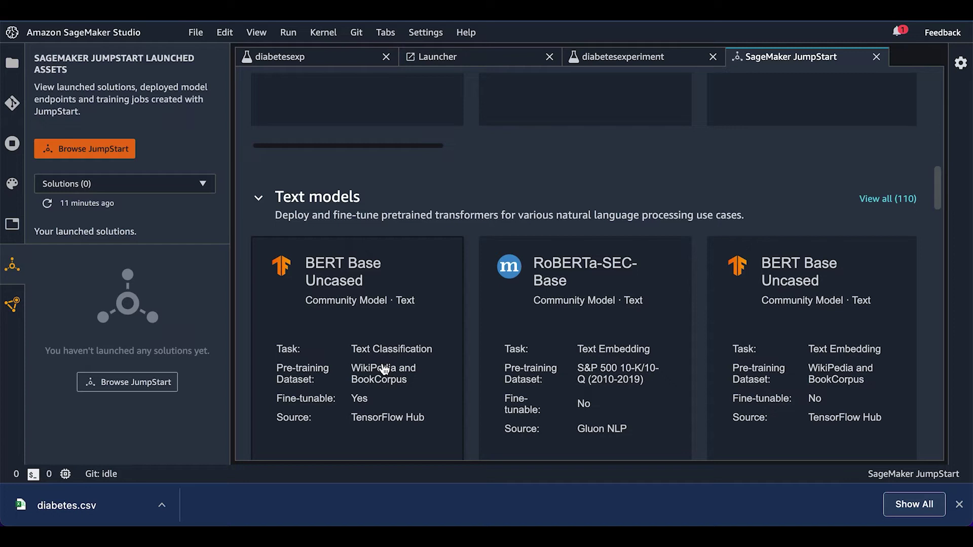
{"action": "scroll", "coordinate": [384, 370], "scroll_direction": "down", "scroll_amount": 1}
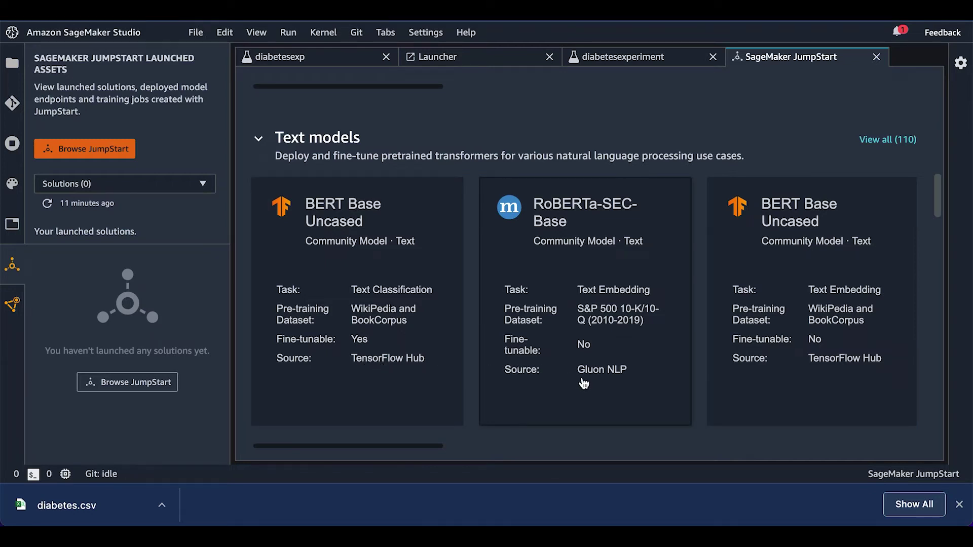
{"action": "scroll", "coordinate": [584, 384], "scroll_direction": "down", "scroll_amount": 5}
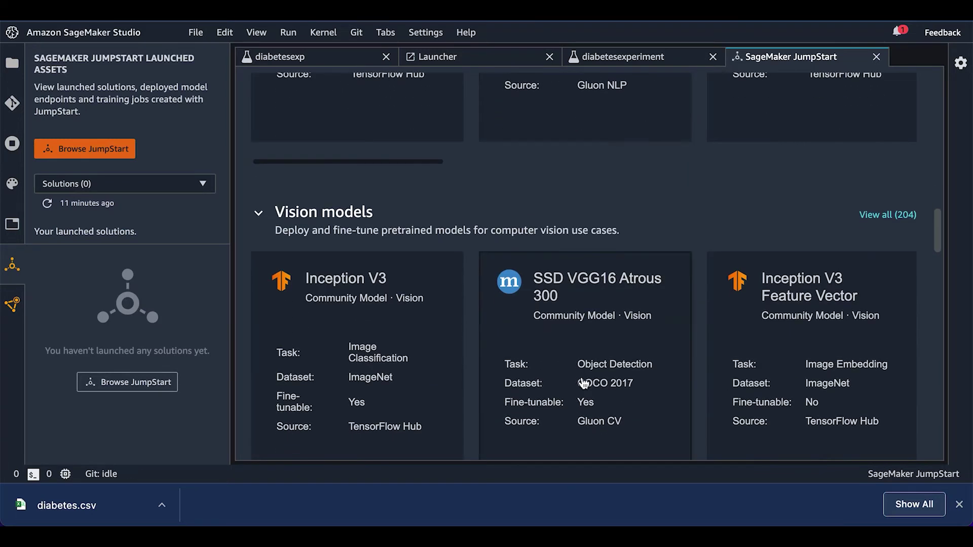
{"action": "scroll", "coordinate": [584, 384], "scroll_direction": "down", "scroll_amount": 2}
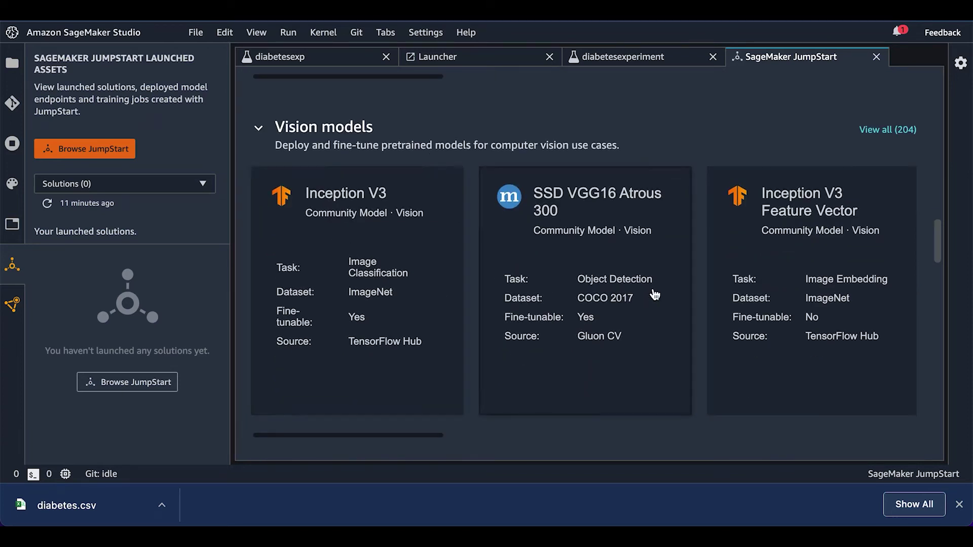
{"action": "scroll", "coordinate": [453, 325], "scroll_direction": "down", "scroll_amount": 1}
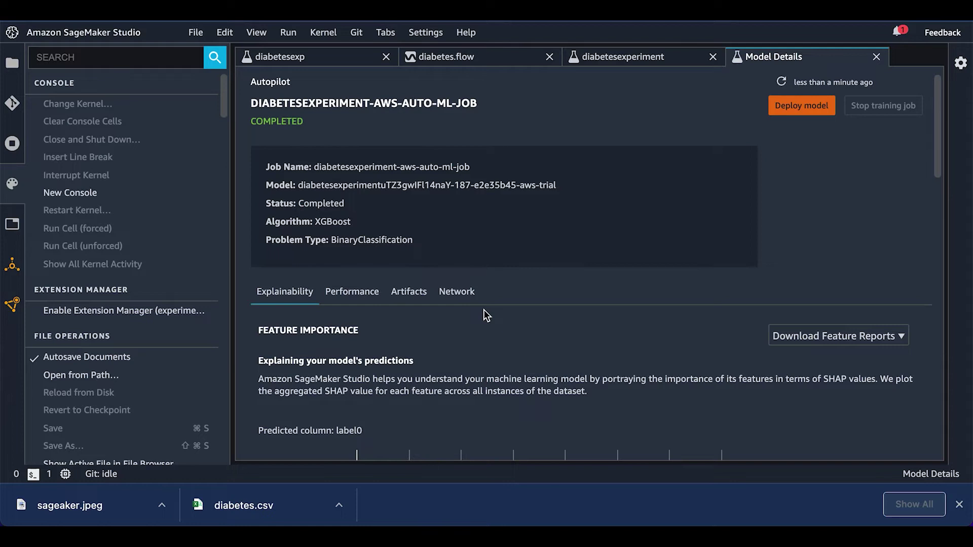
Step: Examine the completed model's summary and its explainability chart of feature importance for the diabetes predictors
{"action": "scroll", "coordinate": [483, 310], "scroll_direction": "down", "scroll_amount": 1}
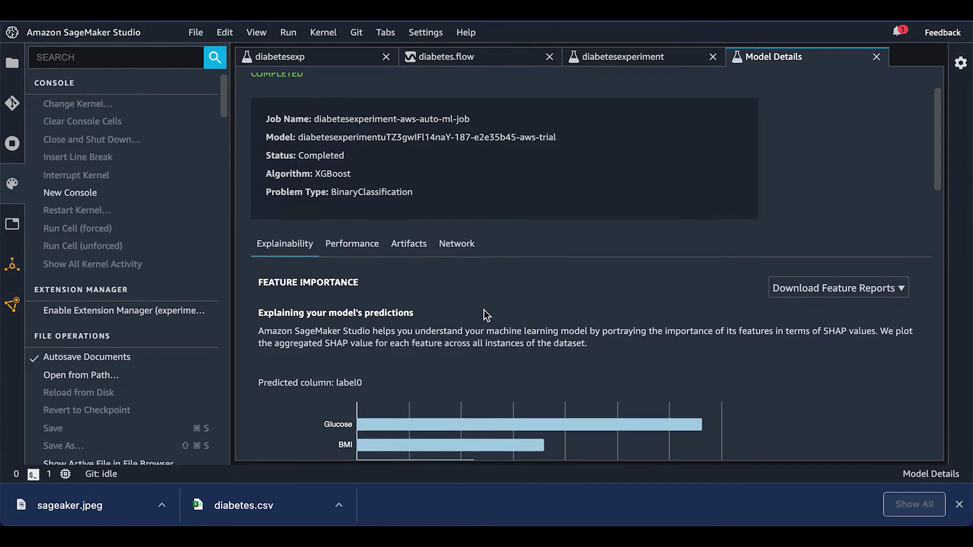
{"action": "scroll", "coordinate": [485, 315], "scroll_direction": "down", "scroll_amount": 1}
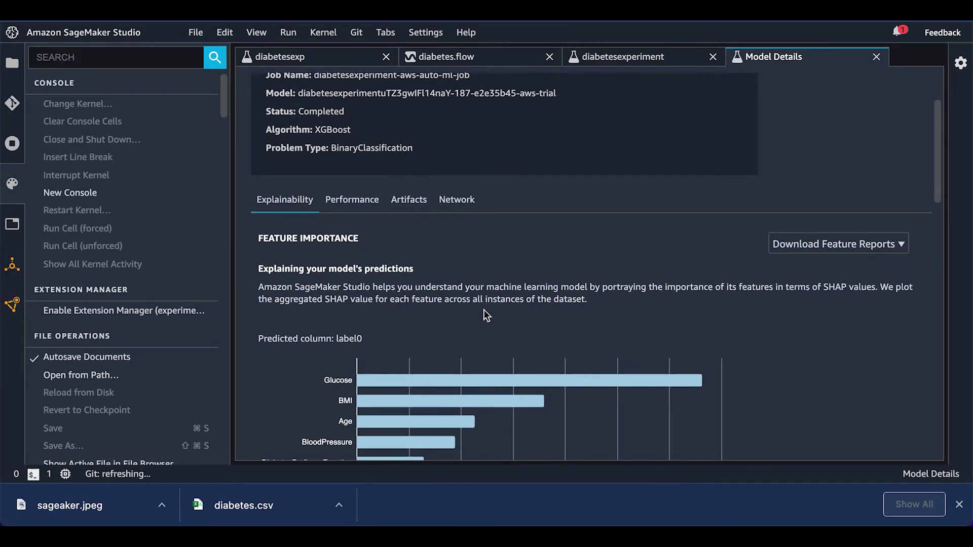
{"action": "scroll", "coordinate": [484, 310], "scroll_direction": "down", "scroll_amount": 2}
{"action": "scroll", "coordinate": [483, 310], "scroll_direction": "up", "scroll_amount": 4}
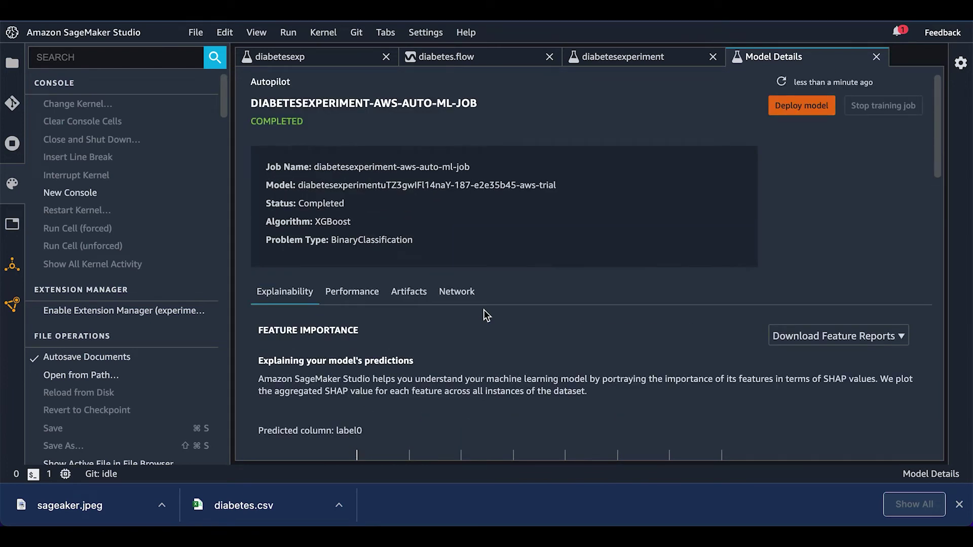
{"action": "scroll", "coordinate": [483, 310], "scroll_direction": "down", "scroll_amount": 3}
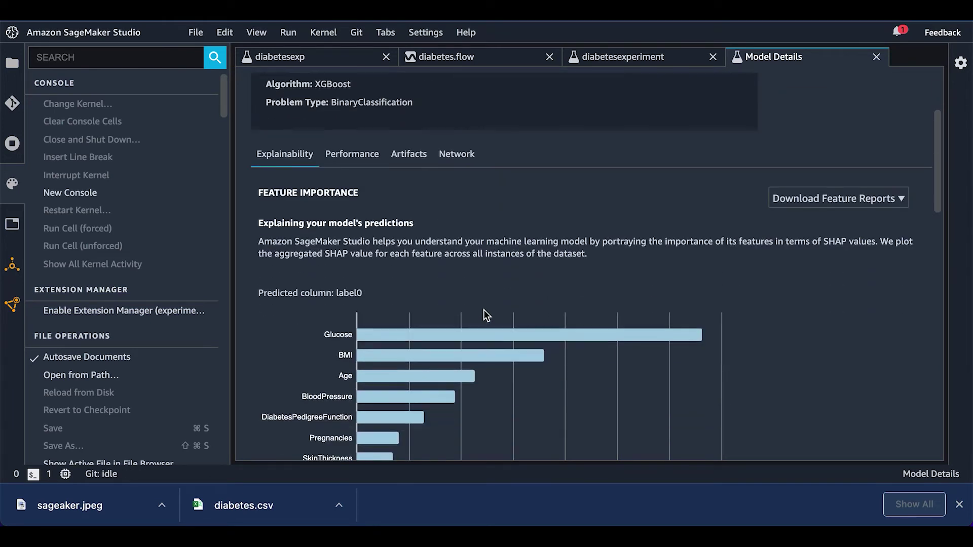
{"action": "scroll", "coordinate": [333, 283], "scroll_direction": "up", "scroll_amount": 1}
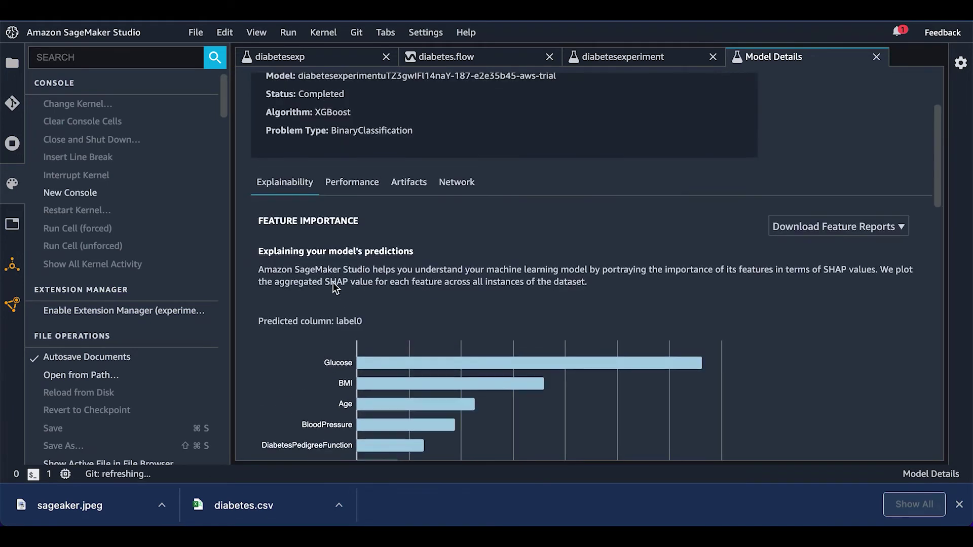
{"action": "scroll", "coordinate": [333, 284], "scroll_direction": "up", "scroll_amount": 1}
{"action": "scroll", "coordinate": [329, 298], "scroll_direction": "up", "scroll_amount": 1}
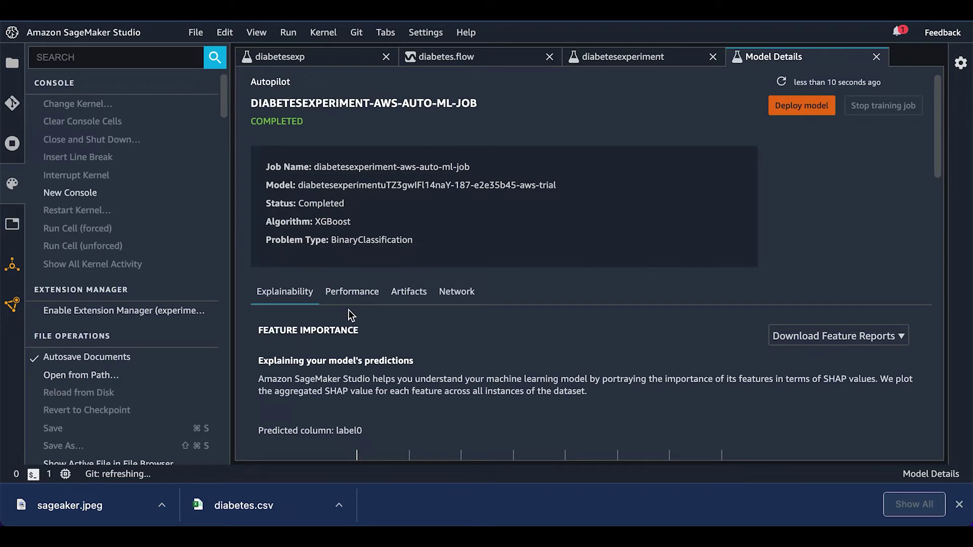
{"action": "scroll", "coordinate": [350, 312], "scroll_direction": "down", "scroll_amount": 3}
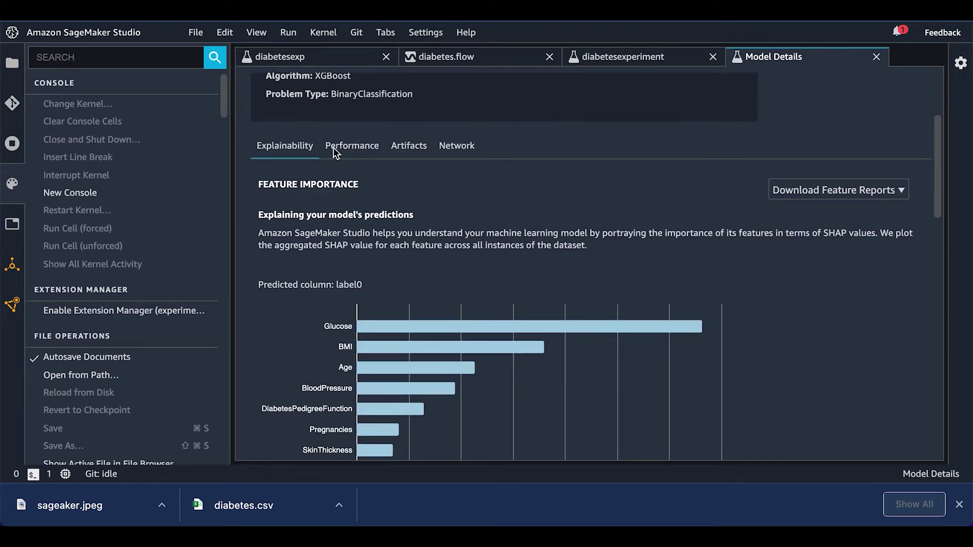
{"action": "scroll", "coordinate": [346, 181], "scroll_direction": "down", "scroll_amount": 1}
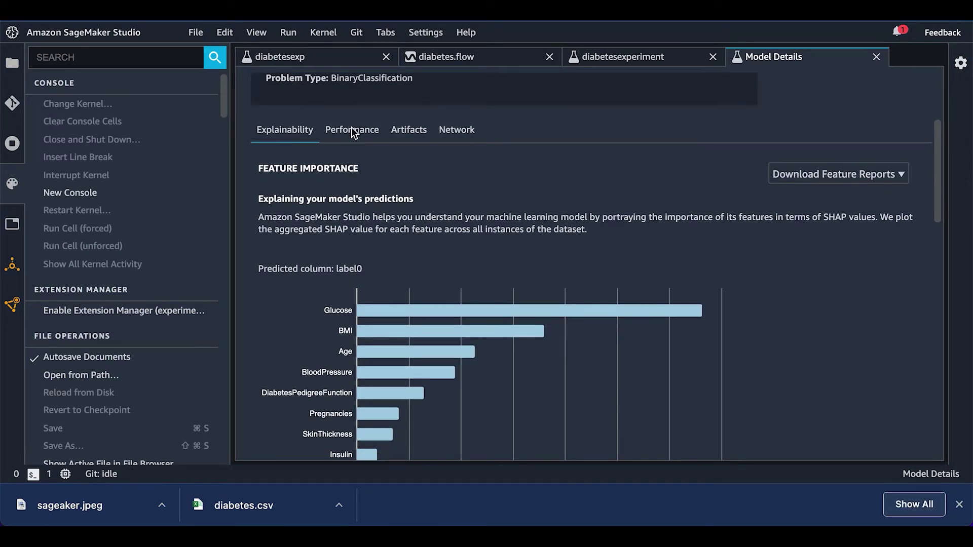
Step: Review the model's performance and artifacts details, and return to its explainability information
{"action": "left_click", "coordinate": [353, 130]}
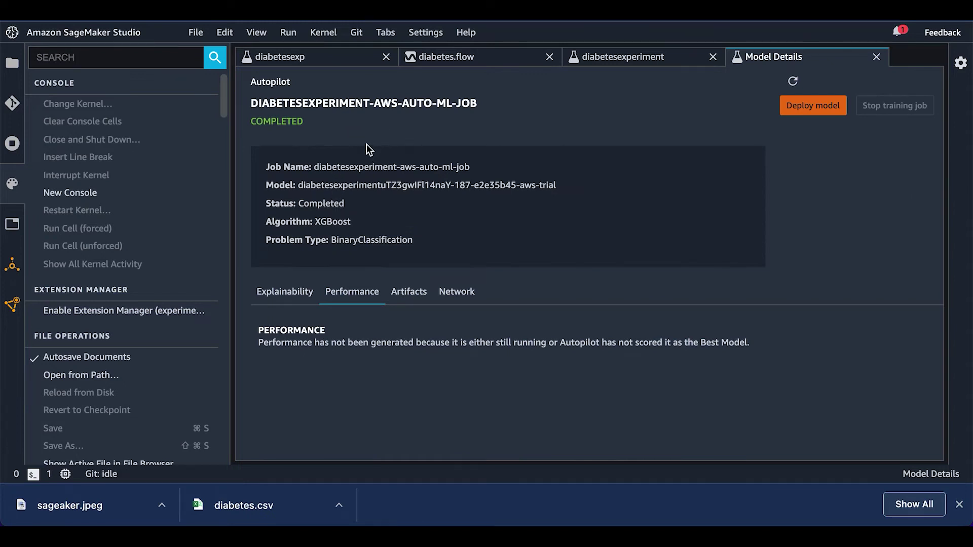
{"action": "left_click", "coordinate": [409, 292]}
{"action": "scroll", "coordinate": [396, 333], "scroll_direction": "down", "scroll_amount": 4}
{"action": "scroll", "coordinate": [396, 333], "scroll_direction": "up", "scroll_amount": 3}
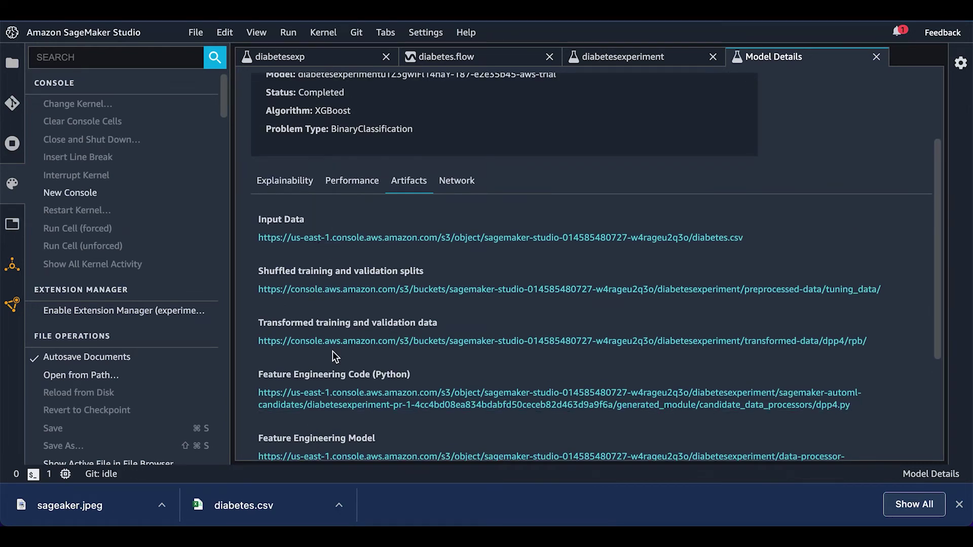
{"action": "scroll", "coordinate": [333, 351], "scroll_direction": "up", "scroll_amount": 3}
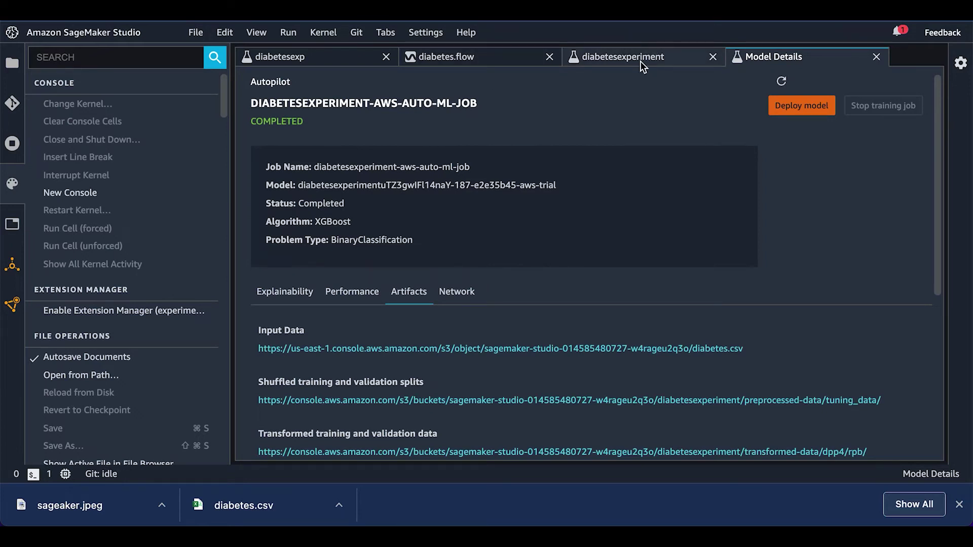
{"action": "left_click", "coordinate": [289, 301]}
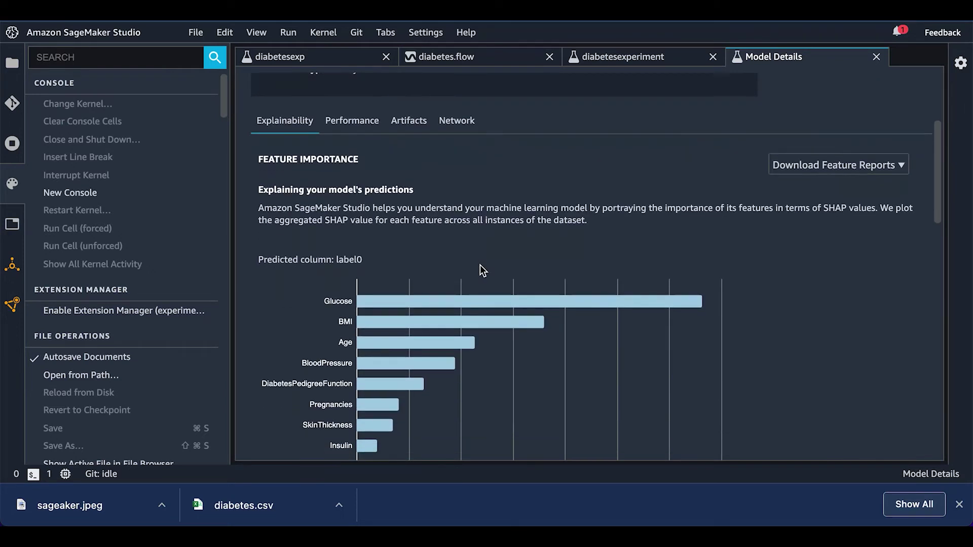
Step: Return to the diabetesexperiment job and compare the status, accuracy and F1 scores across its trials, including the best model
{"action": "left_click", "coordinate": [612, 57]}
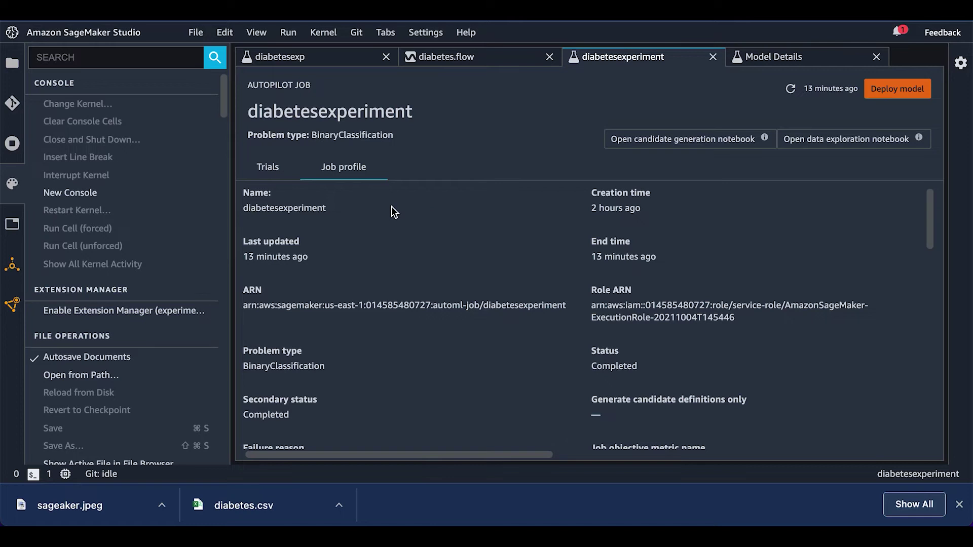
{"action": "left_click", "coordinate": [267, 167]}
{"action": "scroll", "coordinate": [327, 326], "scroll_direction": "down", "scroll_amount": 10}
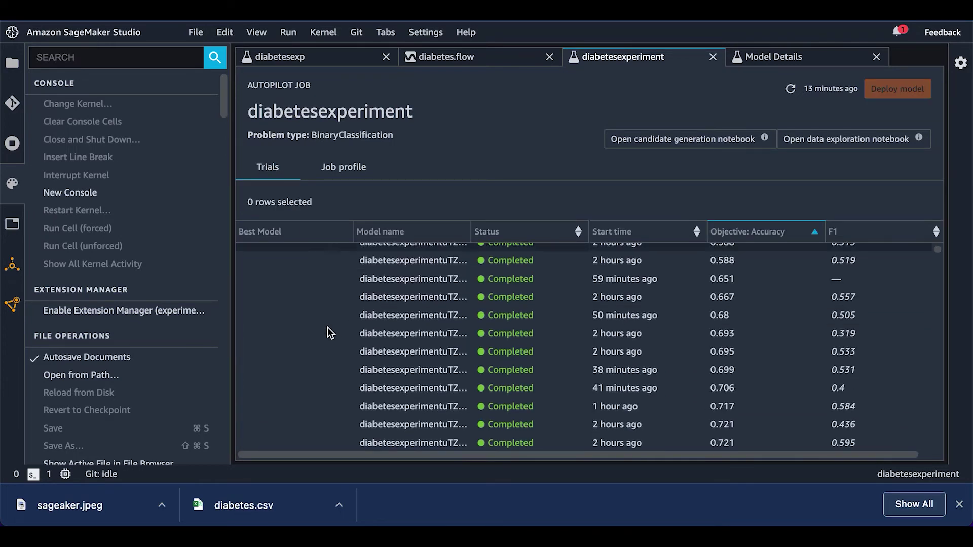
{"action": "scroll", "coordinate": [328, 327], "scroll_direction": "up", "scroll_amount": 10}
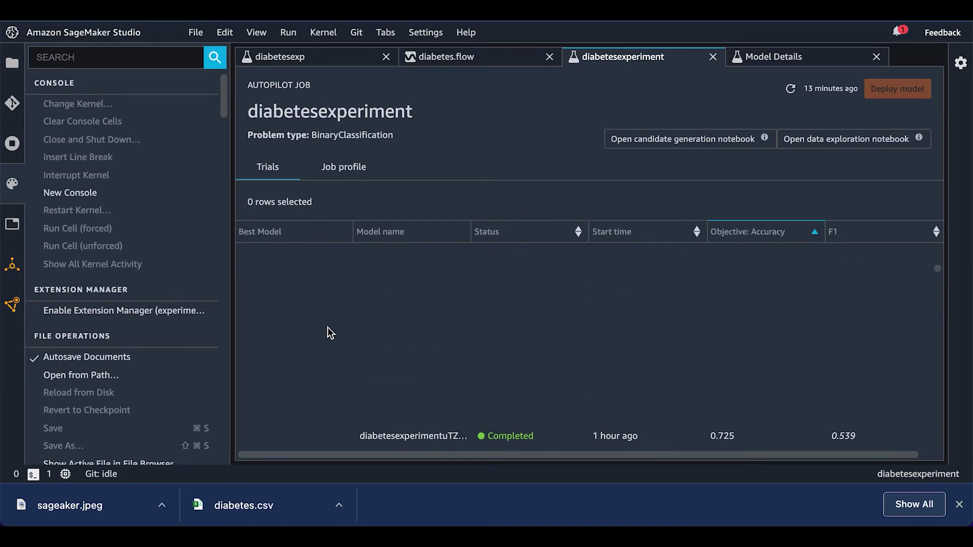
{"action": "scroll", "coordinate": [378, 362], "scroll_direction": "down", "scroll_amount": 10}
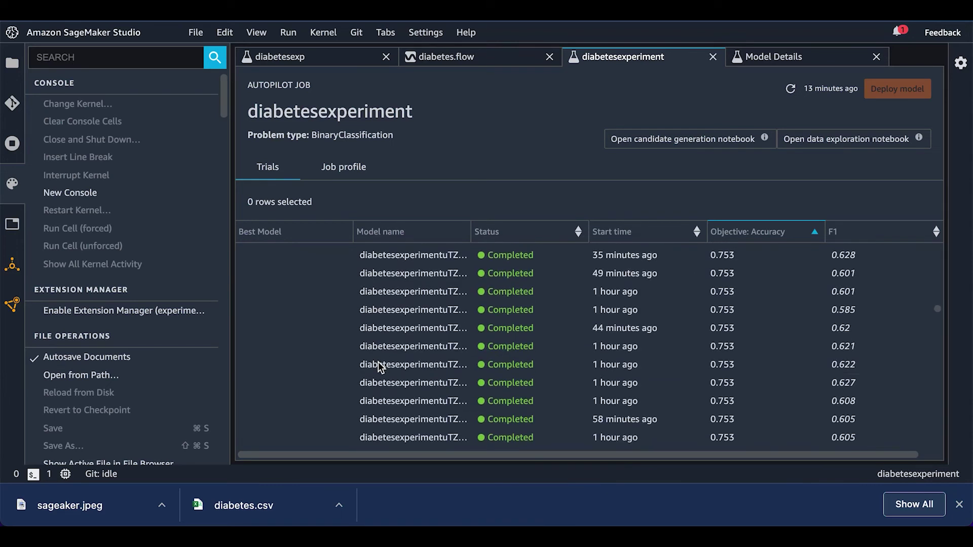
{"action": "scroll", "coordinate": [378, 362], "scroll_direction": "down", "scroll_amount": 5}
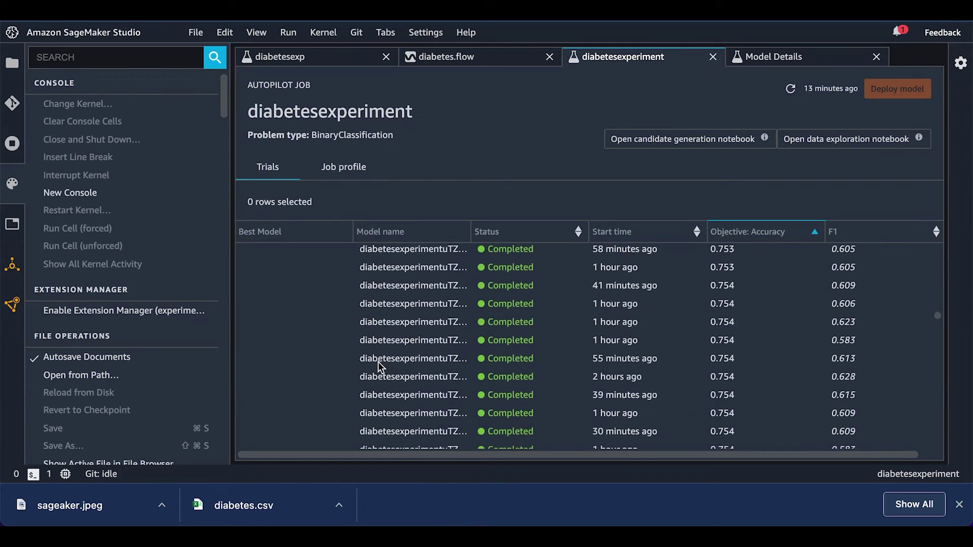
{"action": "scroll", "coordinate": [378, 362], "scroll_direction": "up", "scroll_amount": 5}
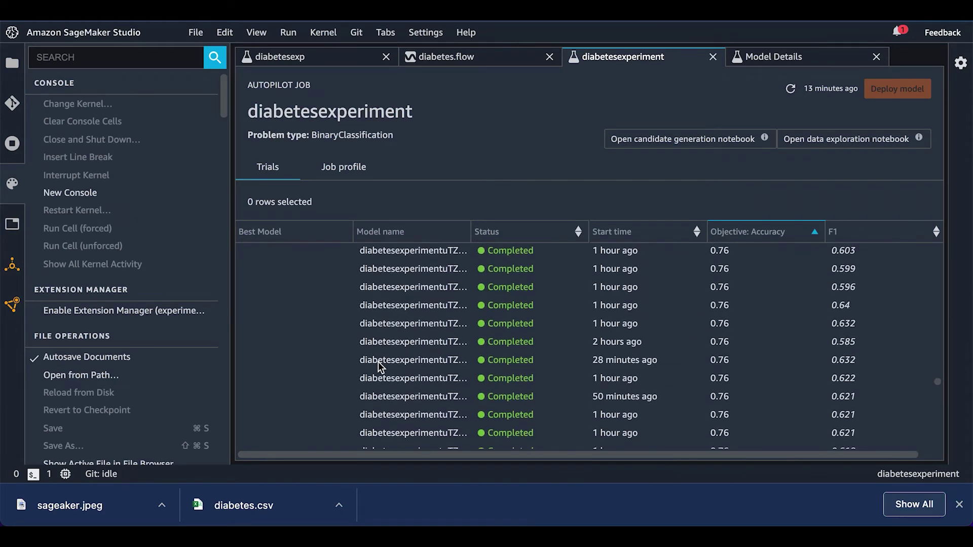
{"action": "scroll", "coordinate": [378, 362], "scroll_direction": "down", "scroll_amount": 5}
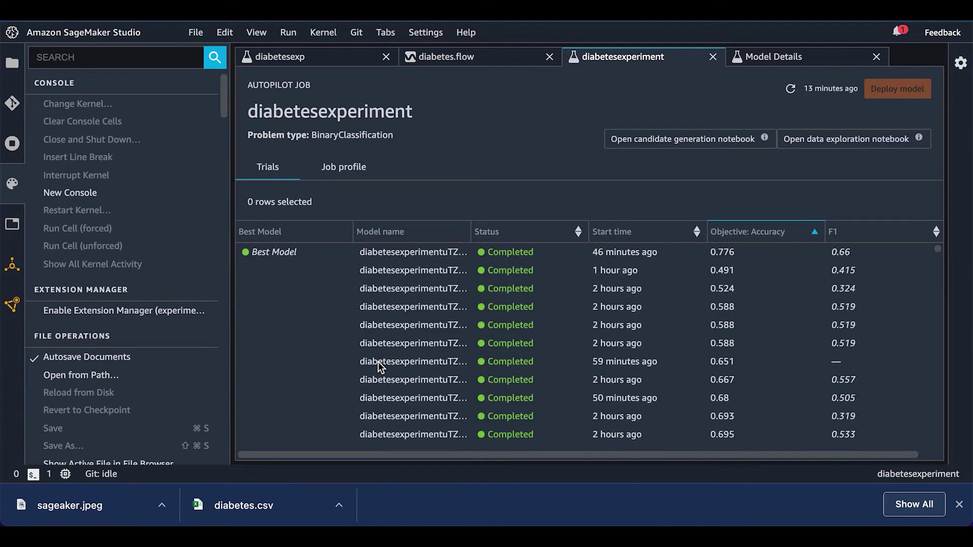
{"action": "scroll", "coordinate": [379, 362], "scroll_direction": "down", "scroll_amount": 5}
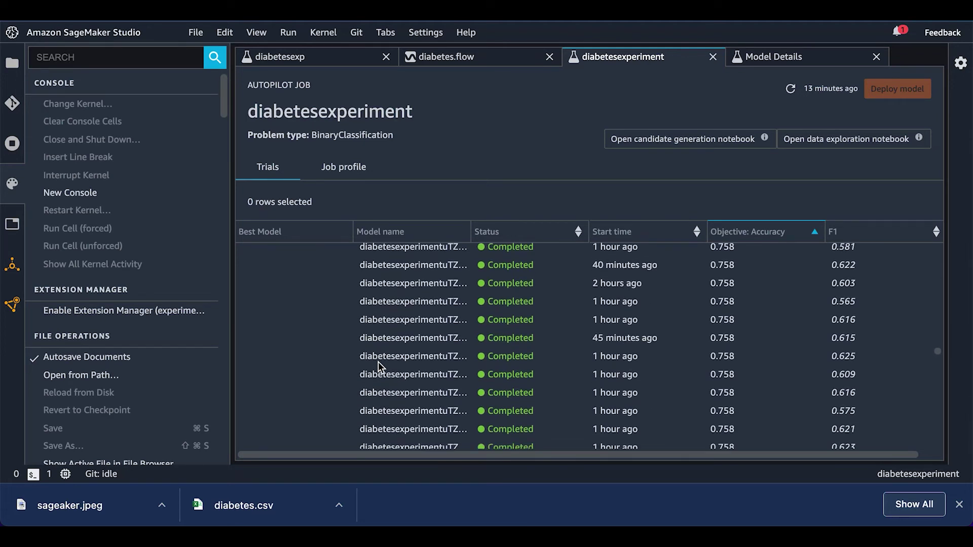
{"action": "scroll", "coordinate": [378, 362], "scroll_direction": "up", "scroll_amount": 15}
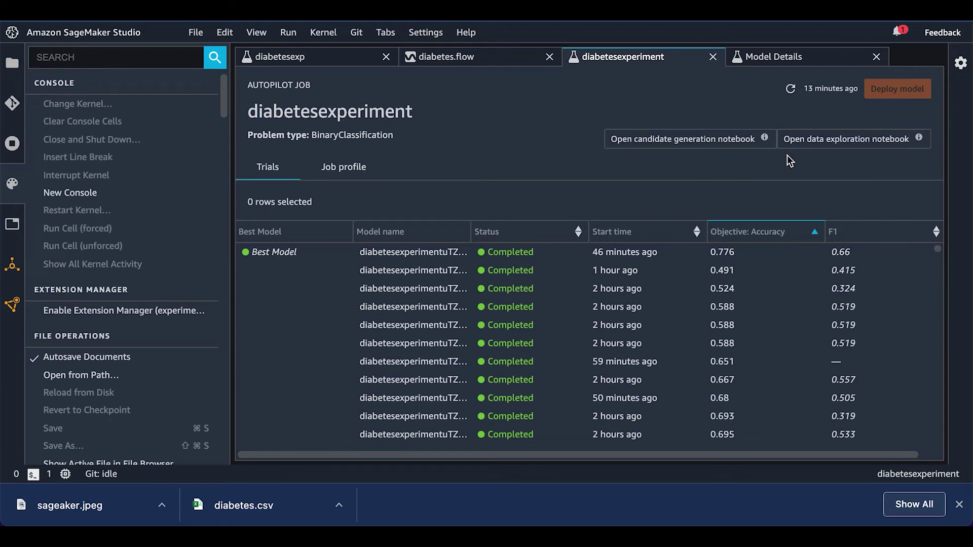
Step: Open the job's data exploration notebook and examine the dataset properties, detected column types and report contents
{"action": "left_click", "coordinate": [829, 147]}
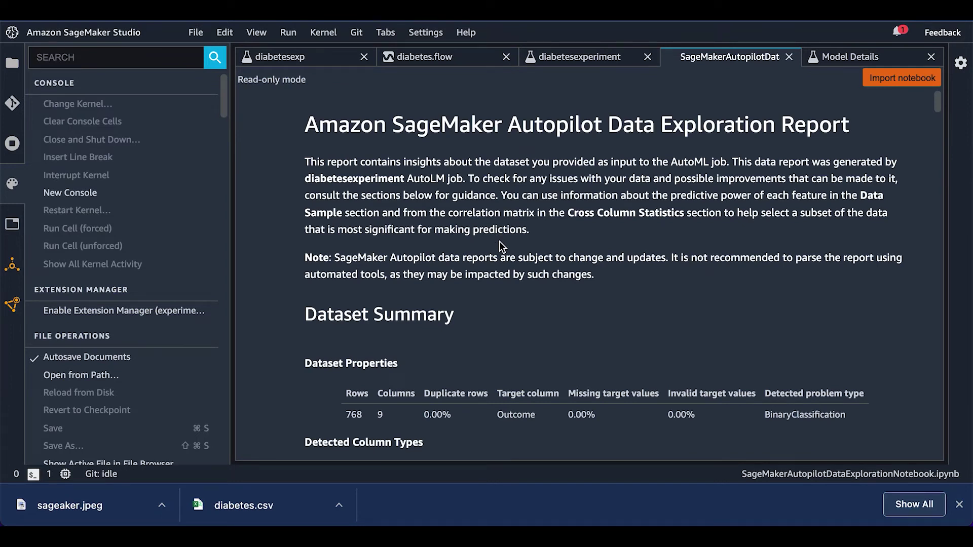
{"action": "scroll", "coordinate": [499, 241], "scroll_direction": "down", "scroll_amount": 5}
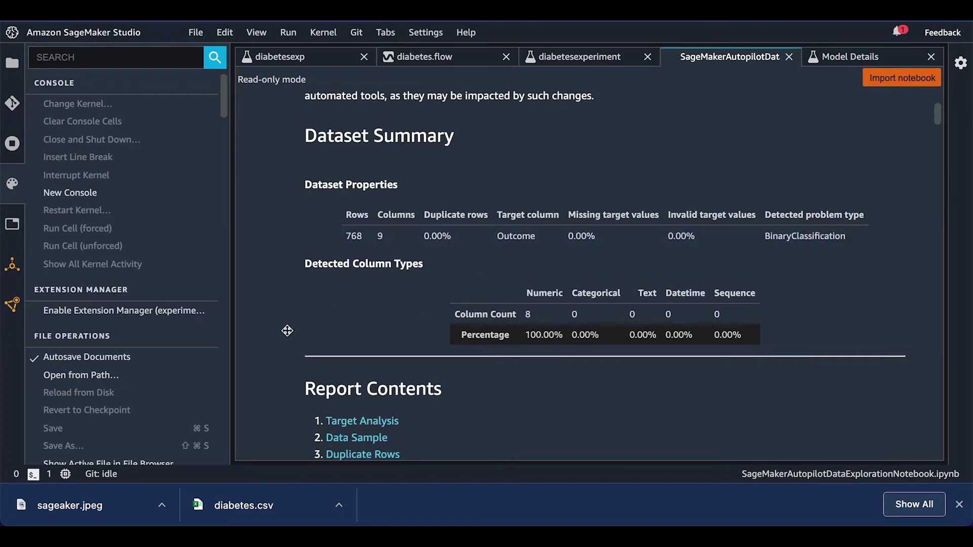
{"action": "scroll", "coordinate": [287, 330], "scroll_direction": "down", "scroll_amount": 1}
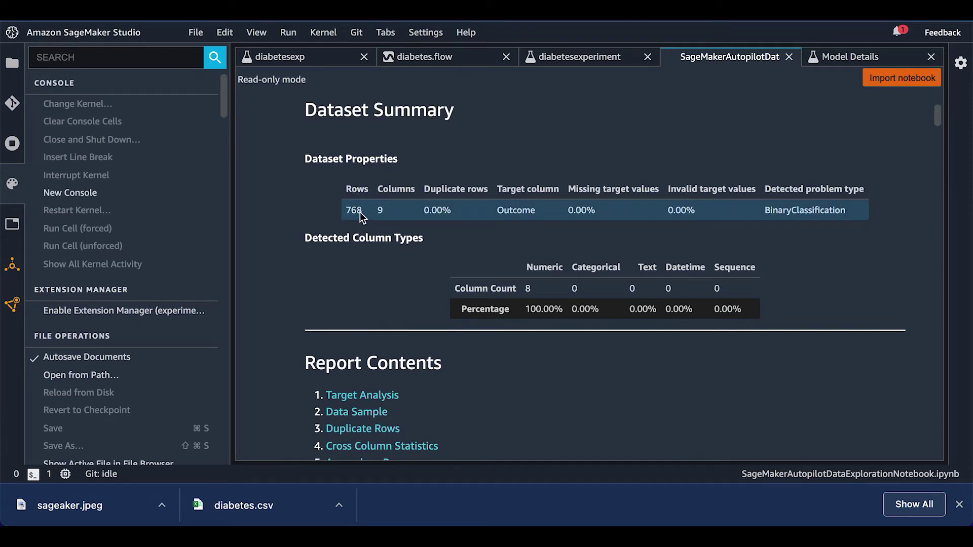
{"action": "scroll", "coordinate": [326, 276], "scroll_direction": "down", "scroll_amount": 1}
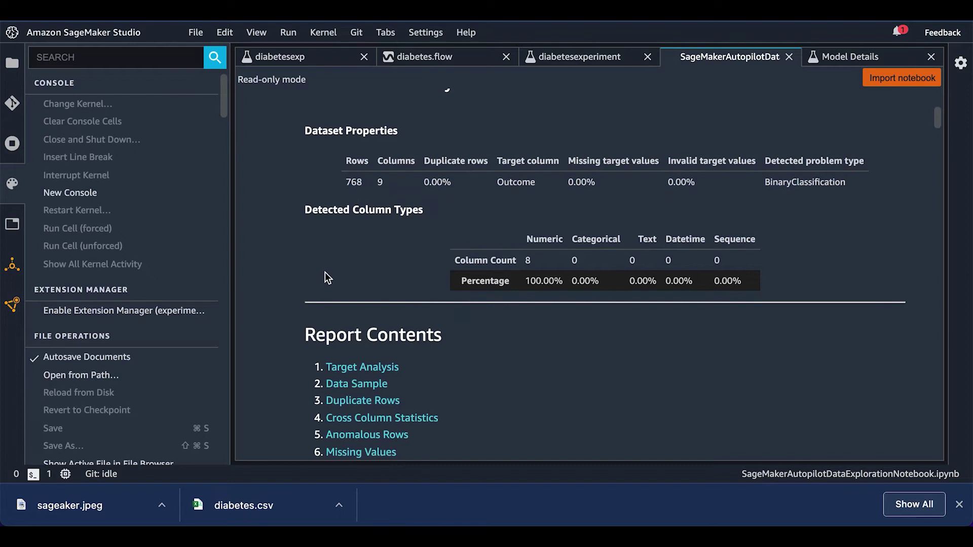
{"action": "scroll", "coordinate": [326, 276], "scroll_direction": "down", "scroll_amount": 1}
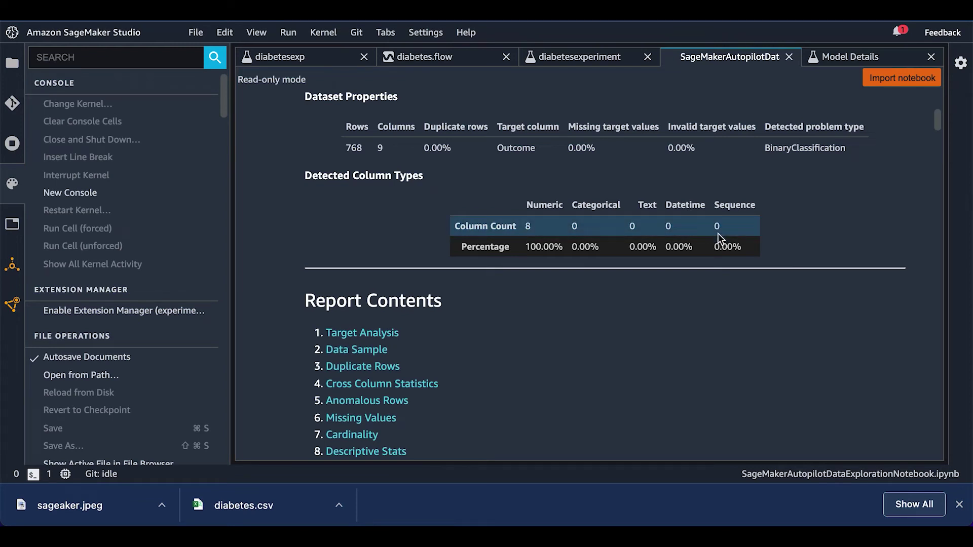
{"action": "scroll", "coordinate": [601, 260], "scroll_direction": "down", "scroll_amount": 3}
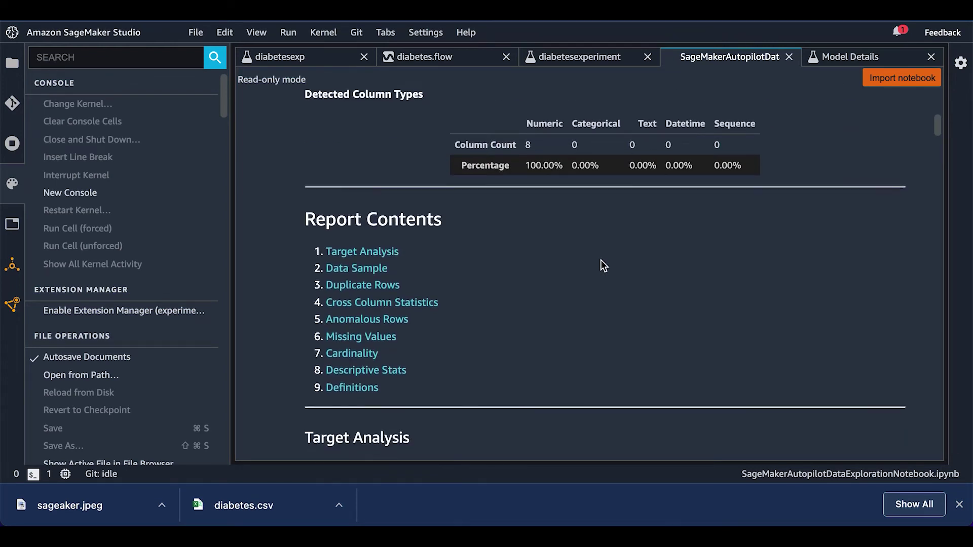
{"action": "scroll", "coordinate": [600, 261], "scroll_direction": "down", "scroll_amount": 1}
Step: Examine the report's Target Analysis section, including the class distribution and histogram of the Outcome column
{"action": "scroll", "coordinate": [601, 260], "scroll_direction": "down", "scroll_amount": 3}
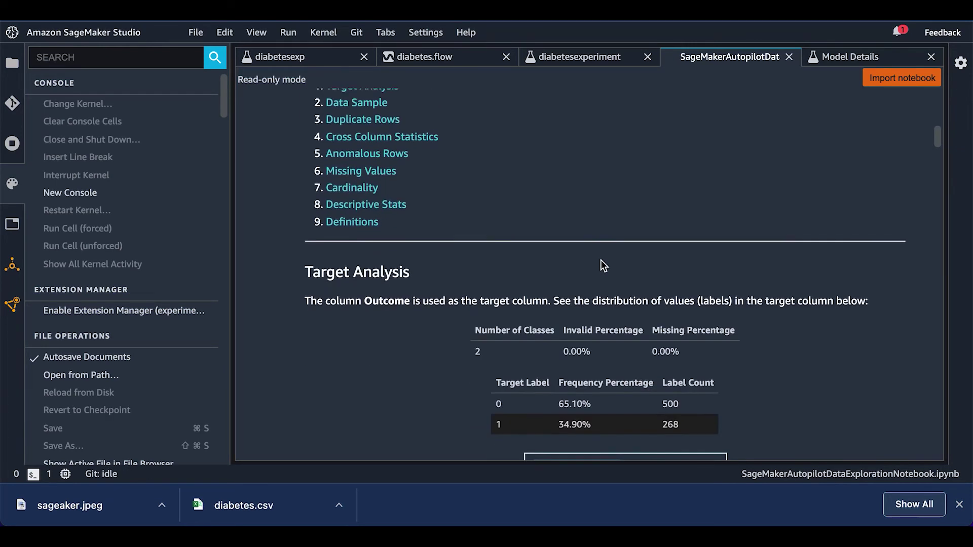
{"action": "key", "text": "super+Tab"}
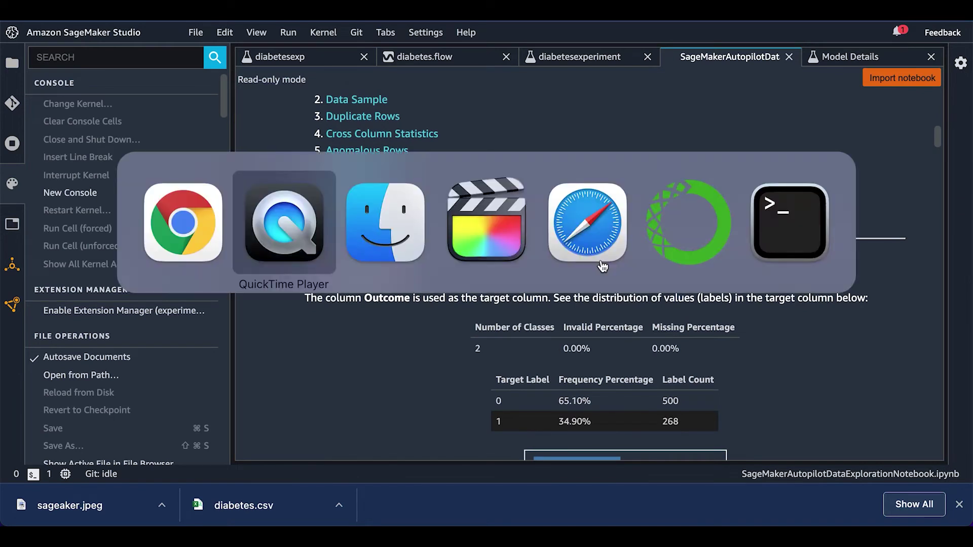
{"action": "key", "text": "super+shift+Tab"}
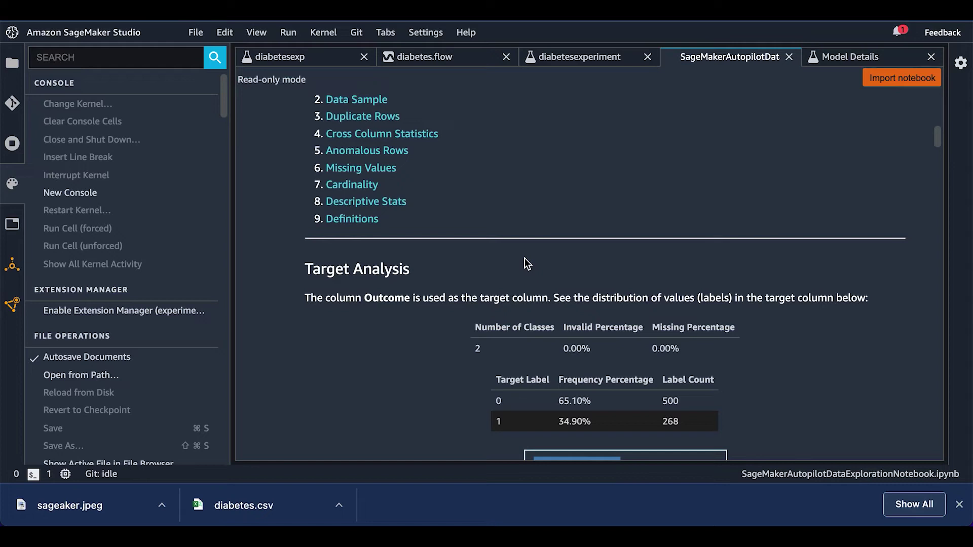
{"action": "scroll", "coordinate": [525, 260], "scroll_direction": "up", "scroll_amount": 3}
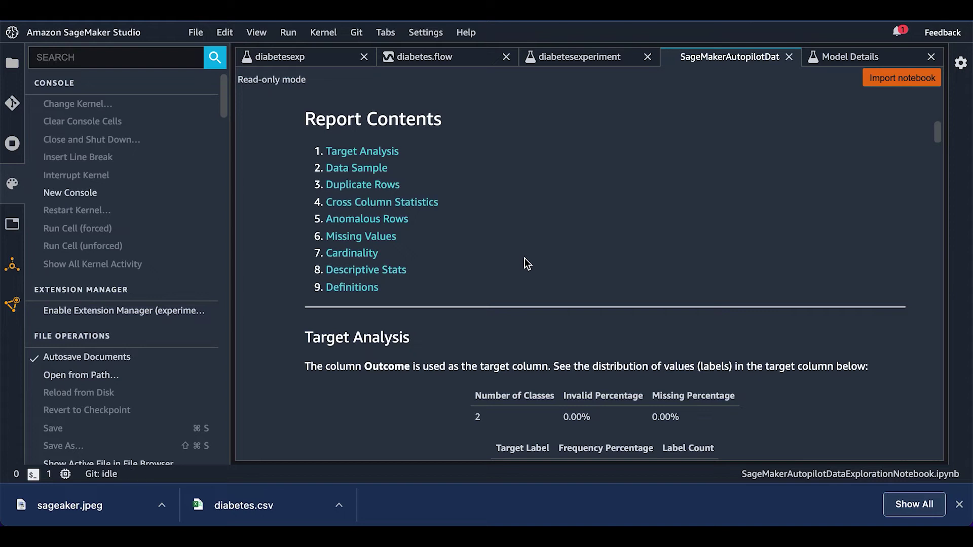
{"action": "scroll", "coordinate": [525, 257], "scroll_direction": "down", "scroll_amount": 6}
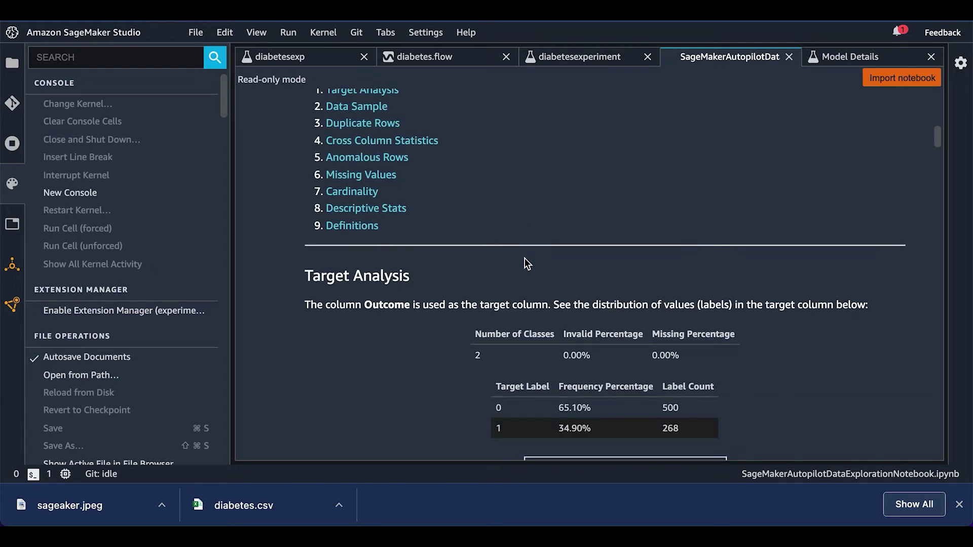
{"action": "scroll", "coordinate": [524, 258], "scroll_direction": "down", "scroll_amount": 2}
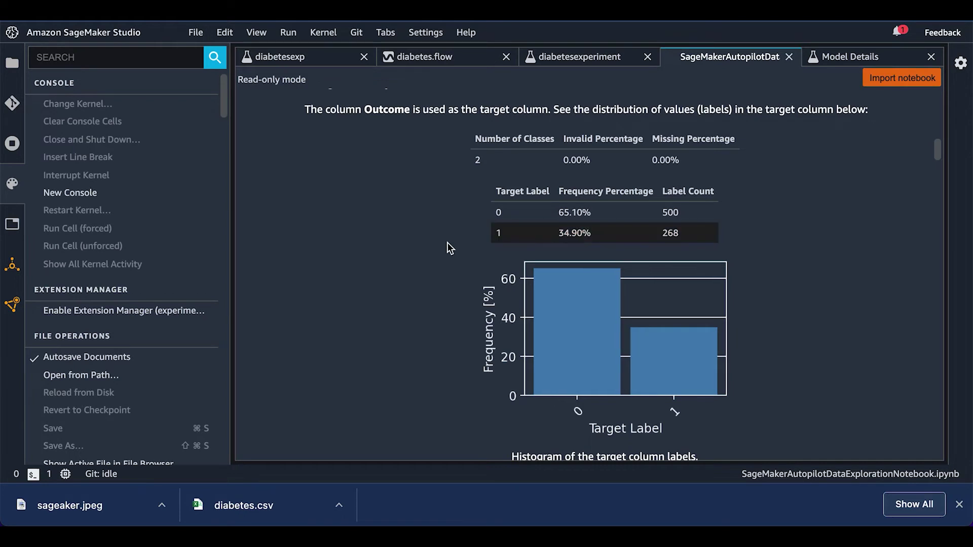
Step: Review the Data Sample table with each column's prediction power and type, and read the Duplicate Rows section
{"action": "scroll", "coordinate": [447, 242], "scroll_direction": "down", "scroll_amount": 5}
{"action": "scroll", "coordinate": [447, 242], "scroll_direction": "down", "scroll_amount": 4}
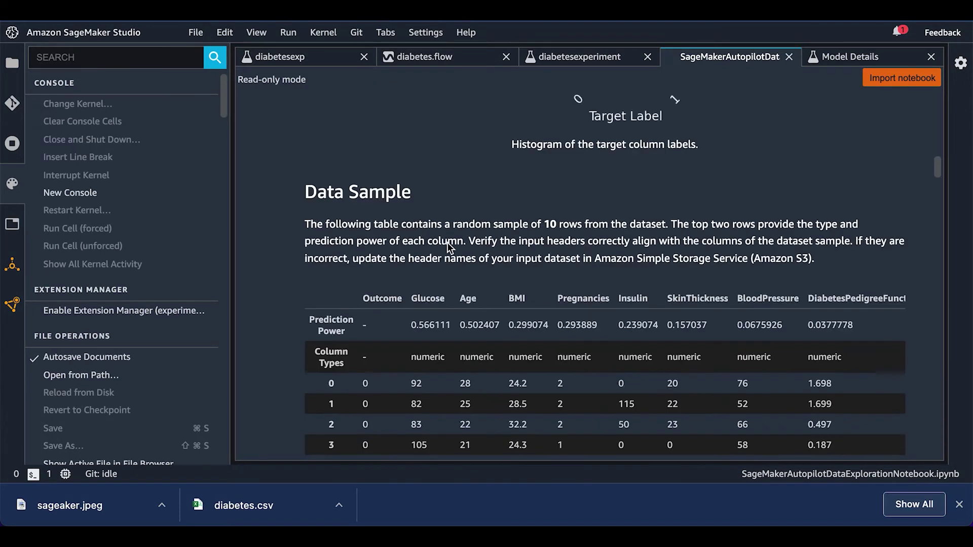
{"action": "scroll", "coordinate": [267, 354], "scroll_direction": "down", "scroll_amount": 2}
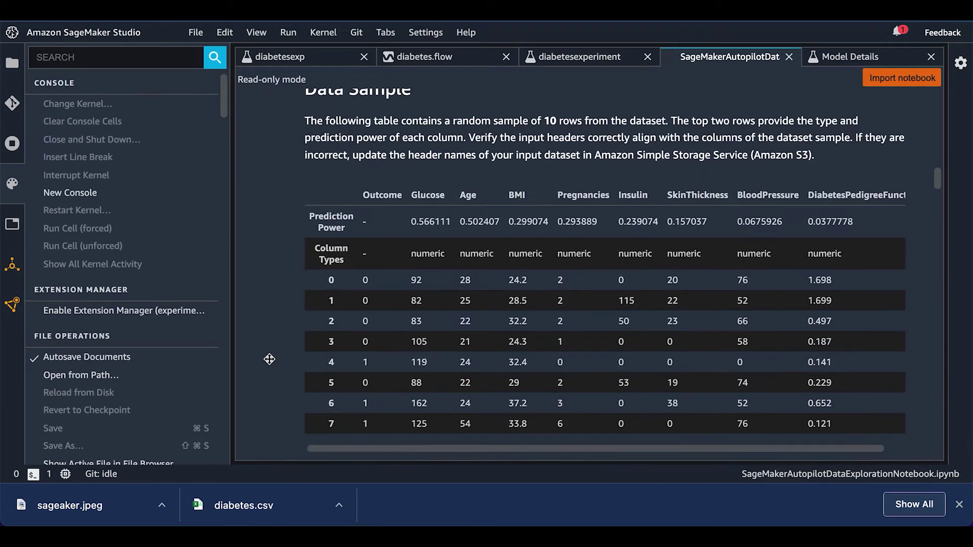
{"action": "scroll", "coordinate": [509, 318], "scroll_direction": "down", "scroll_amount": 1}
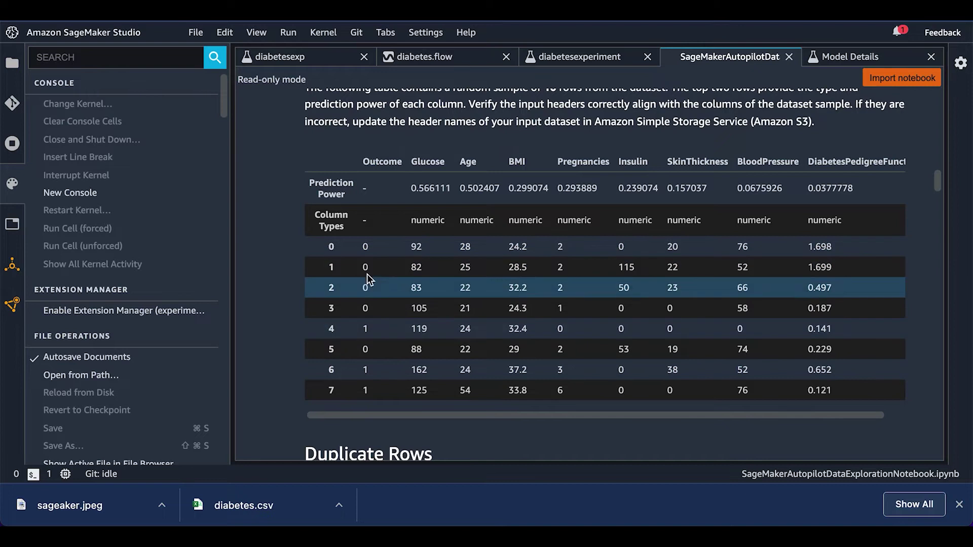
{"action": "scroll", "coordinate": [372, 324], "scroll_direction": "down", "scroll_amount": 5}
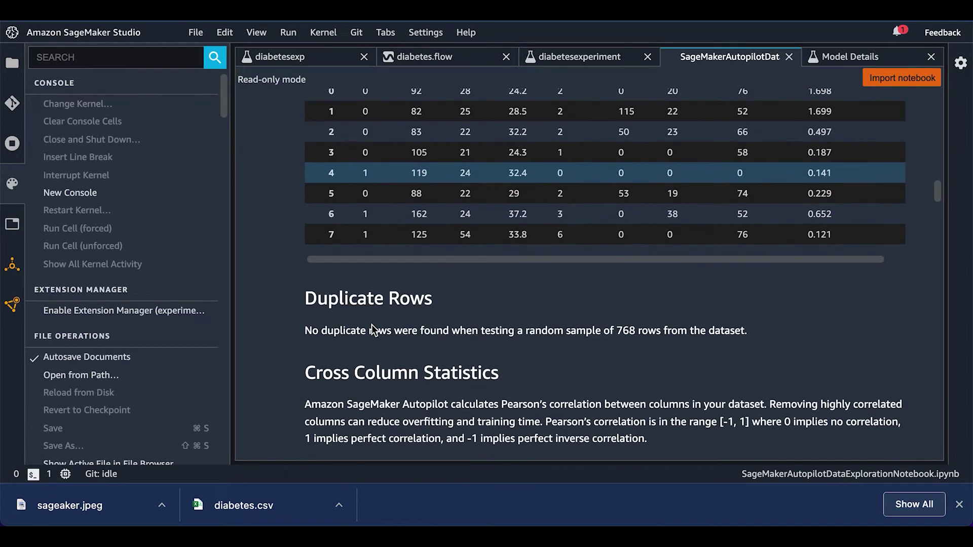
{"action": "scroll", "coordinate": [279, 342], "scroll_direction": "down", "scroll_amount": 1}
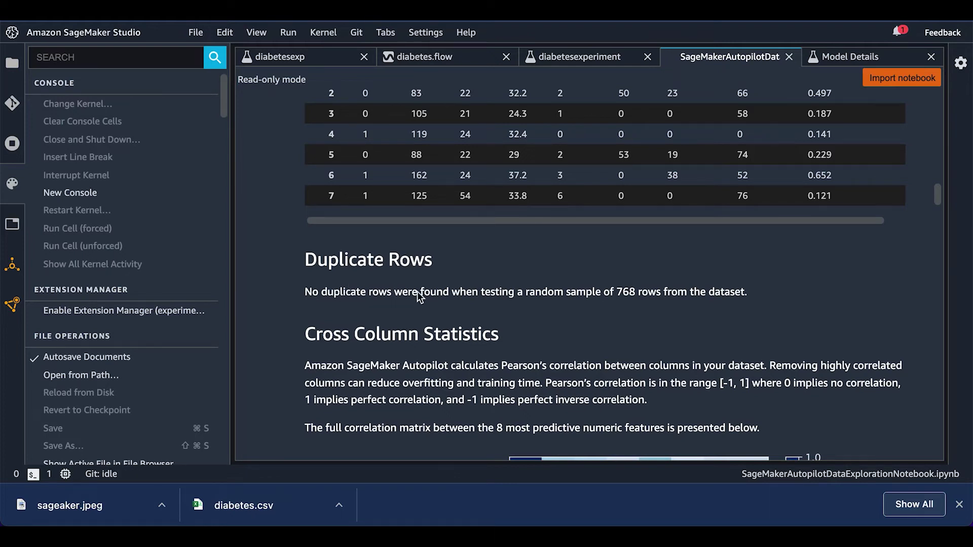
Step: Study the Cross Column Statistics section and its Pearson correlation matrix of the diabetes features
{"action": "scroll", "coordinate": [418, 345], "scroll_direction": "down", "scroll_amount": 4}
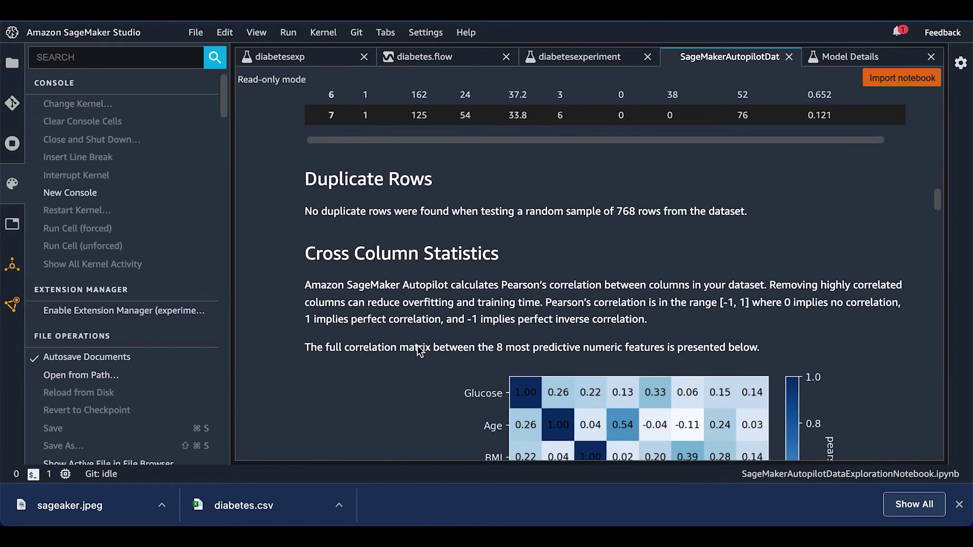
{"action": "scroll", "coordinate": [417, 347], "scroll_direction": "down", "scroll_amount": 3}
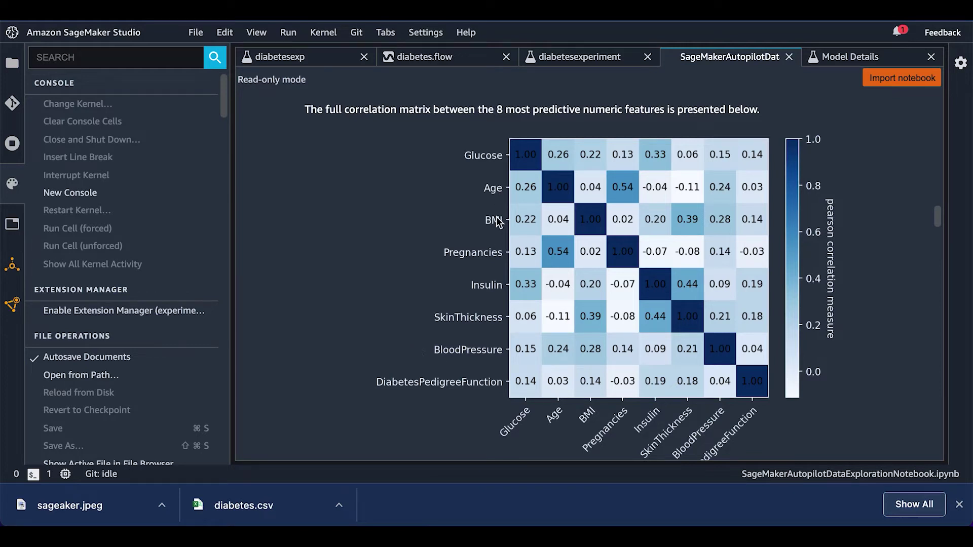
{"action": "scroll", "coordinate": [393, 175], "scroll_direction": "up", "scroll_amount": 1}
{"action": "scroll", "coordinate": [392, 175], "scroll_direction": "down", "scroll_amount": 1}
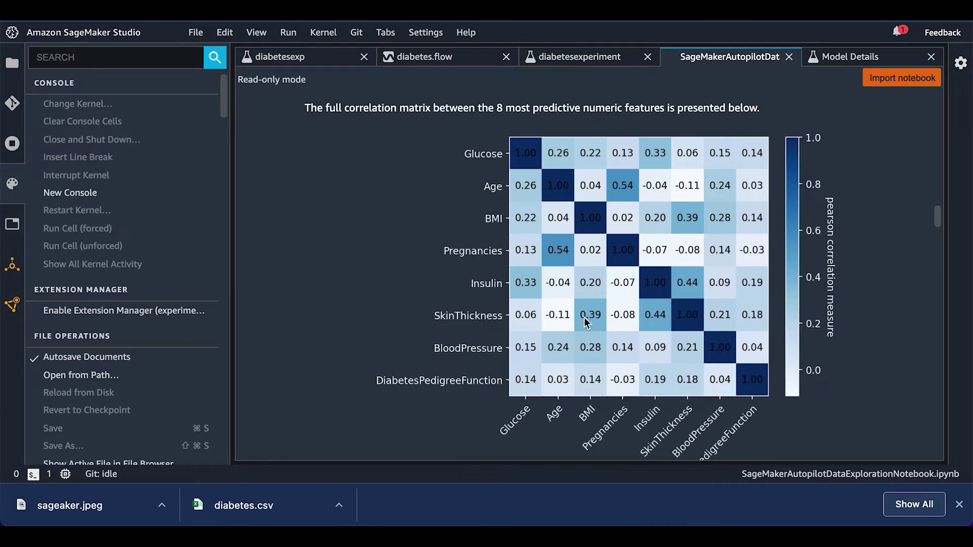
{"action": "scroll", "coordinate": [587, 315], "scroll_direction": "down", "scroll_amount": 1}
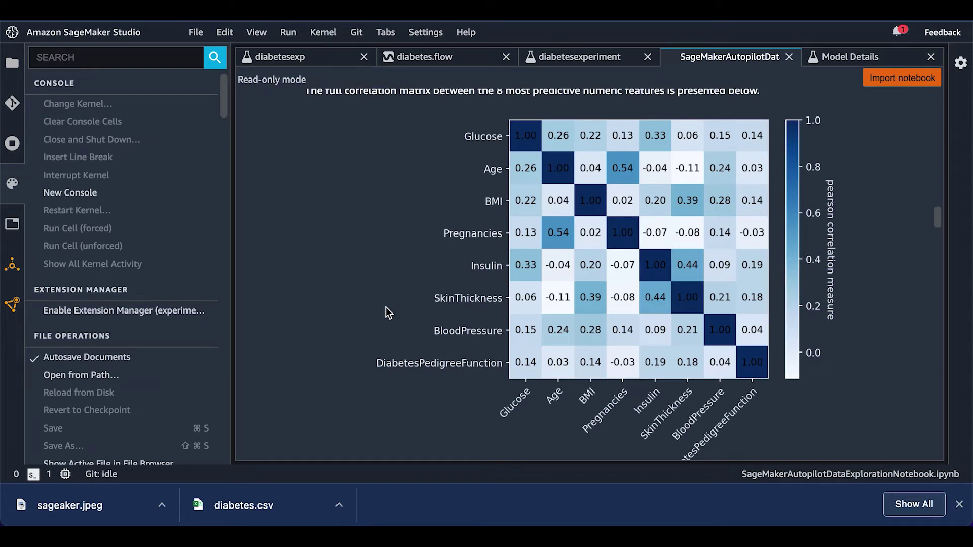
Step: Read the Anomalous Rows explanation and inspect the anomaly scores in its table of sampled rows
{"action": "scroll", "coordinate": [385, 307], "scroll_direction": "down", "scroll_amount": 10}
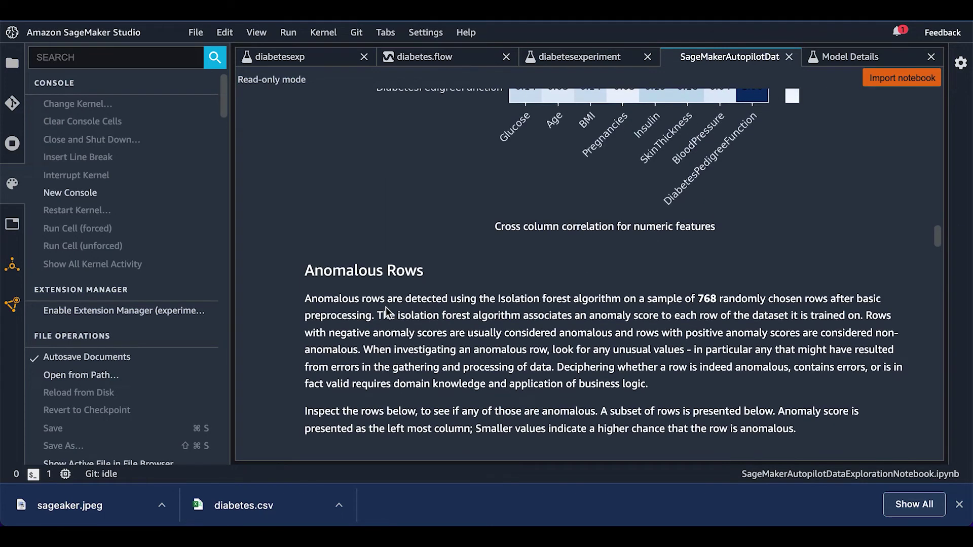
{"action": "scroll", "coordinate": [386, 308], "scroll_direction": "down", "scroll_amount": 5}
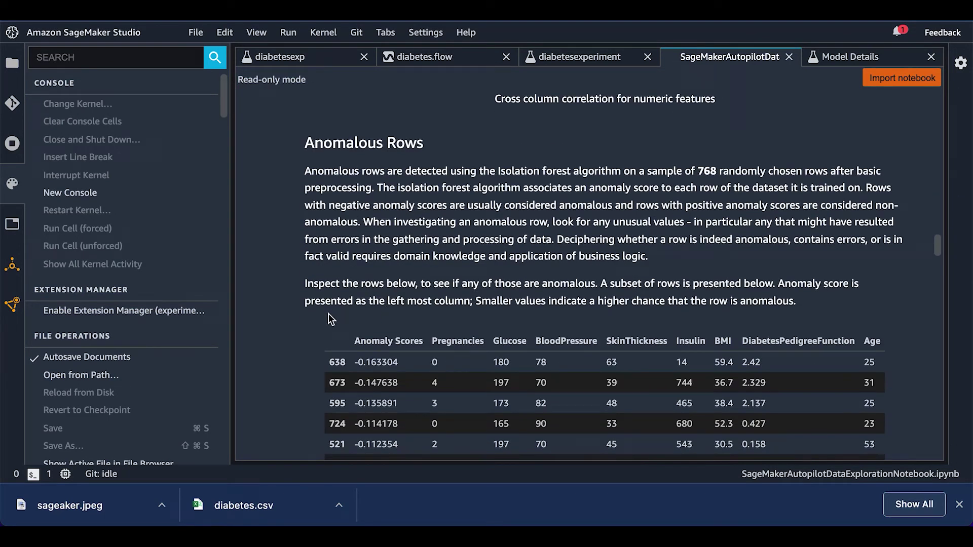
{"action": "scroll", "coordinate": [301, 338], "scroll_direction": "down", "scroll_amount": 3}
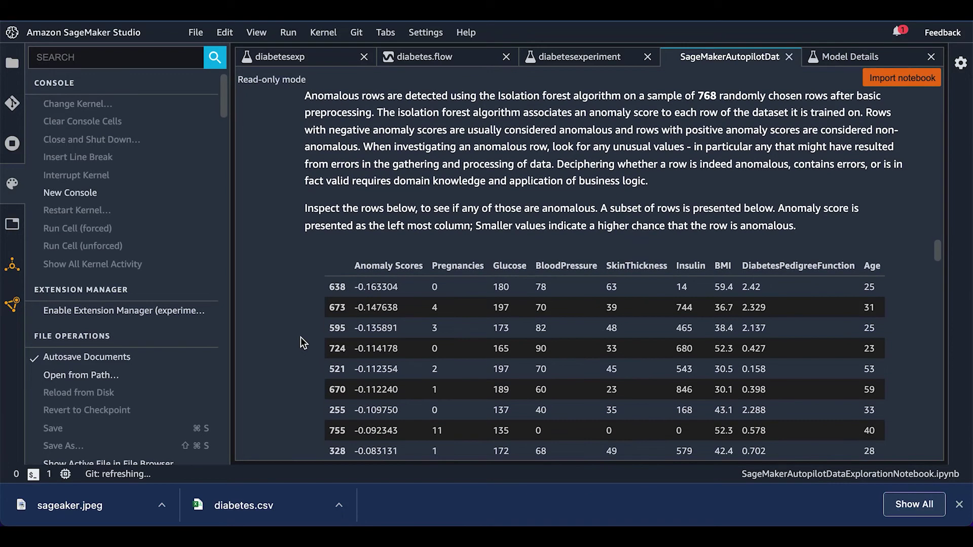
{"action": "scroll", "coordinate": [300, 337], "scroll_direction": "down", "scroll_amount": 2}
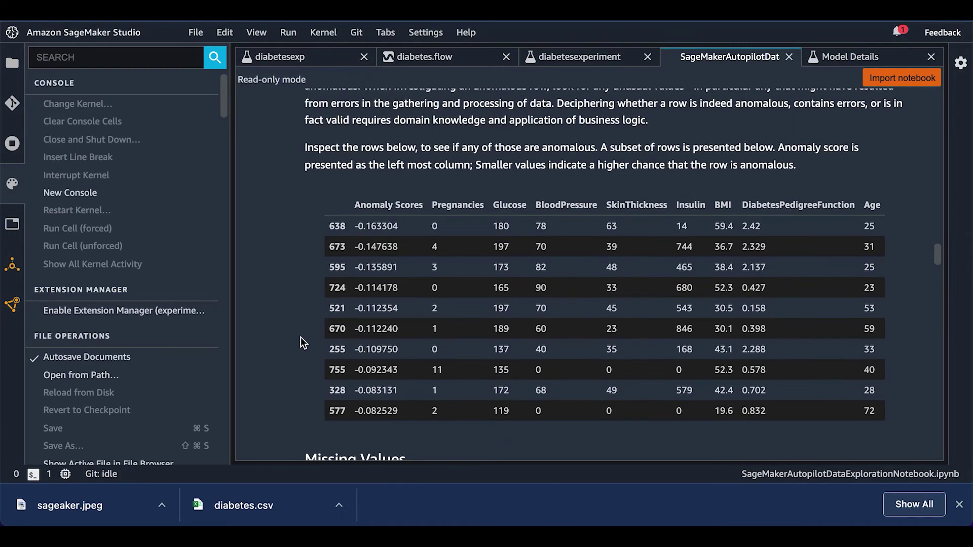
{"action": "scroll", "coordinate": [300, 336], "scroll_direction": "up", "scroll_amount": 3}
{"action": "scroll", "coordinate": [300, 336], "scroll_direction": "up", "scroll_amount": 2}
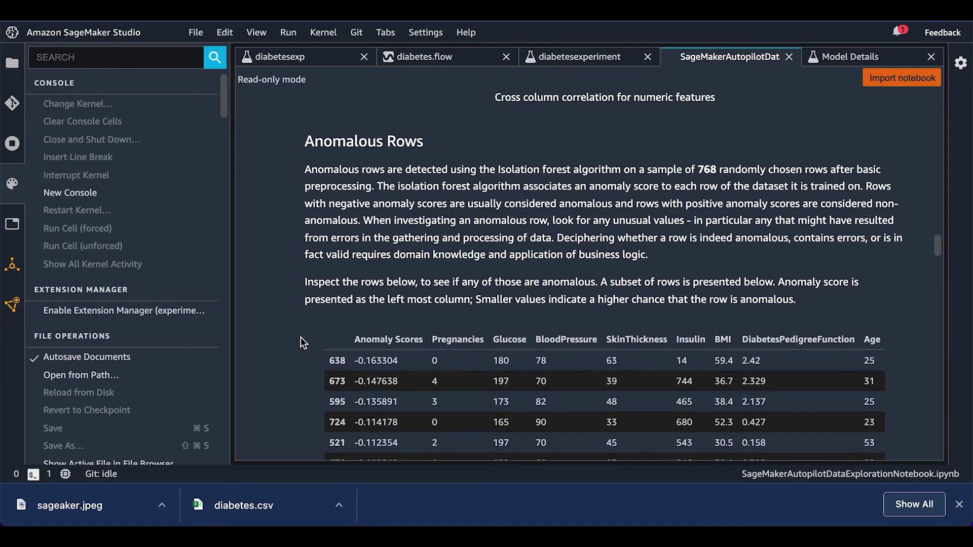
Step: Review the remaining rows of the anomaly score table and read the Missing Values section of the report
{"action": "scroll", "coordinate": [300, 336], "scroll_direction": "down", "scroll_amount": 10}
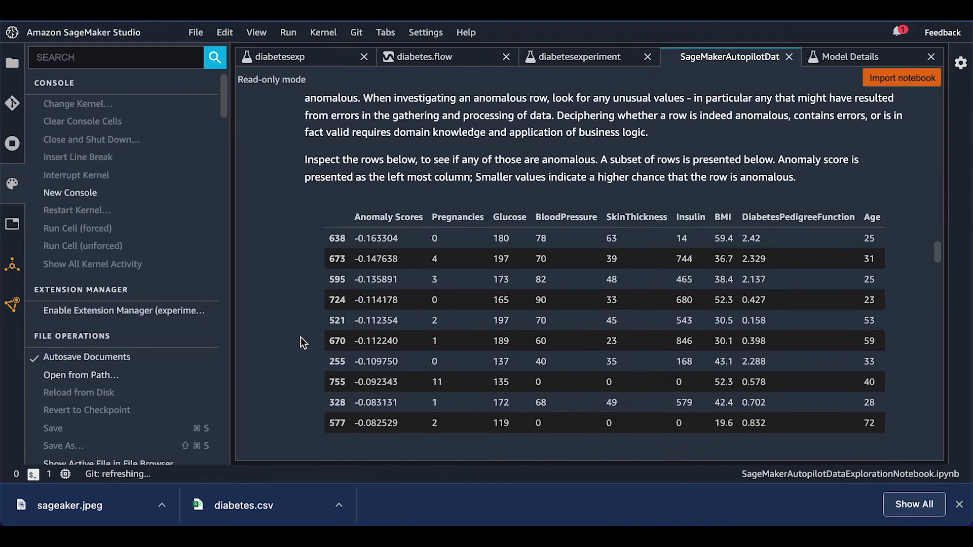
{"action": "scroll", "coordinate": [300, 336], "scroll_direction": "down", "scroll_amount": 5}
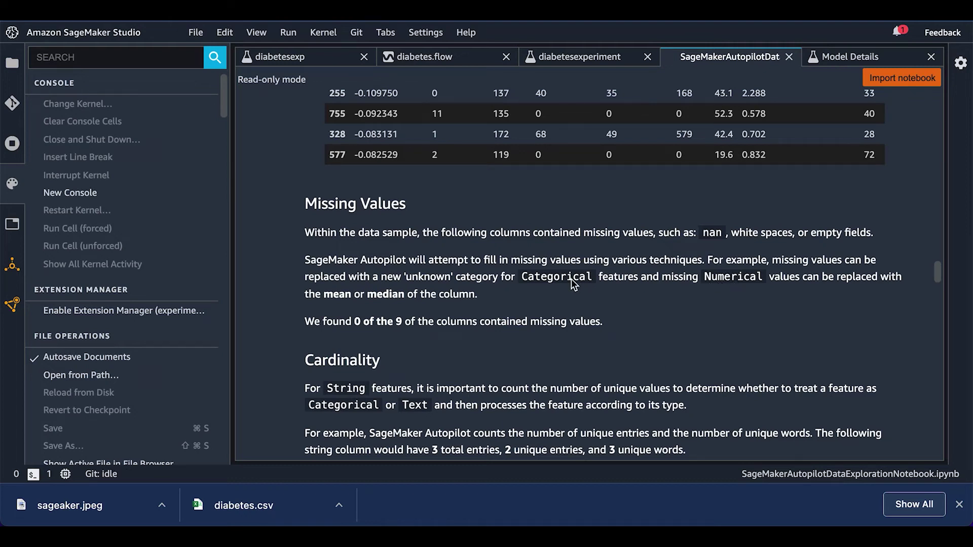
{"action": "scroll", "coordinate": [571, 278], "scroll_direction": "down", "scroll_amount": 1}
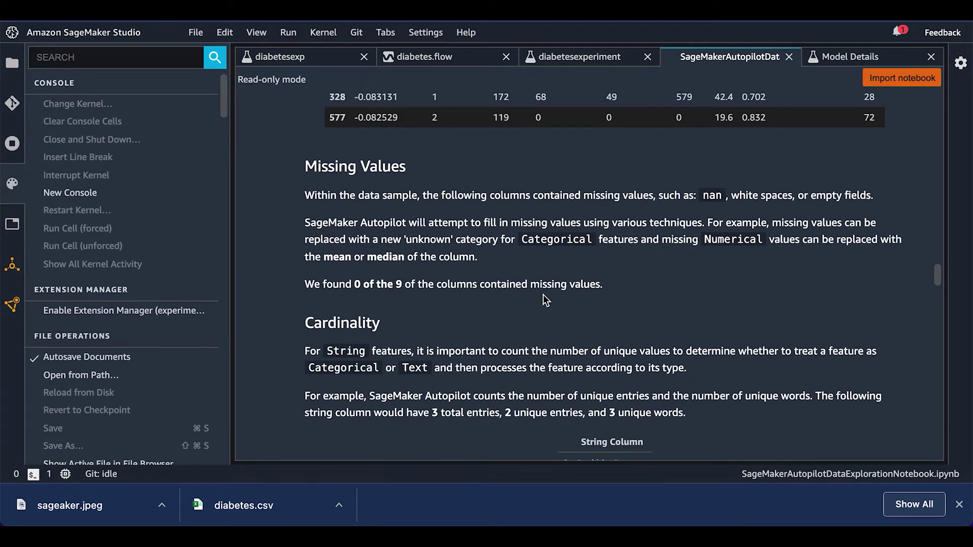
{"action": "scroll", "coordinate": [543, 299], "scroll_direction": "down", "scroll_amount": 1}
Step: Read the Cardinality section and its suggested action items, and check the unique entry counts listed per column
{"action": "scroll", "coordinate": [357, 298], "scroll_direction": "down", "scroll_amount": 3}
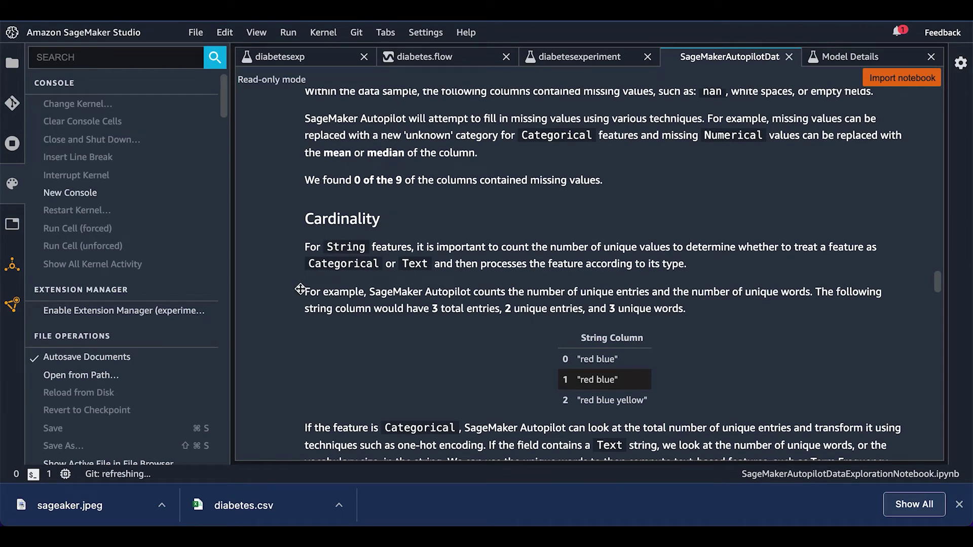
{"action": "scroll", "coordinate": [300, 289], "scroll_direction": "down", "scroll_amount": 5}
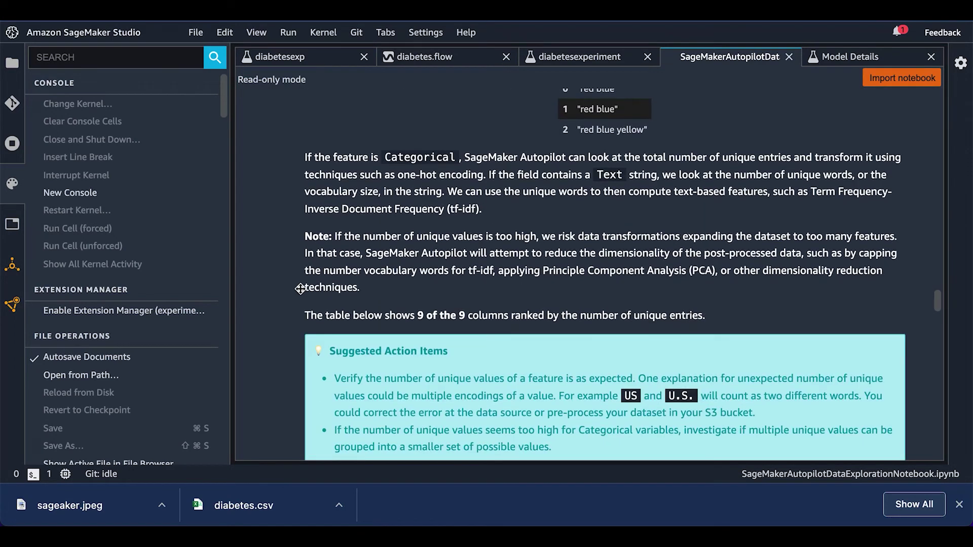
{"action": "scroll", "coordinate": [300, 289], "scroll_direction": "down", "scroll_amount": 6}
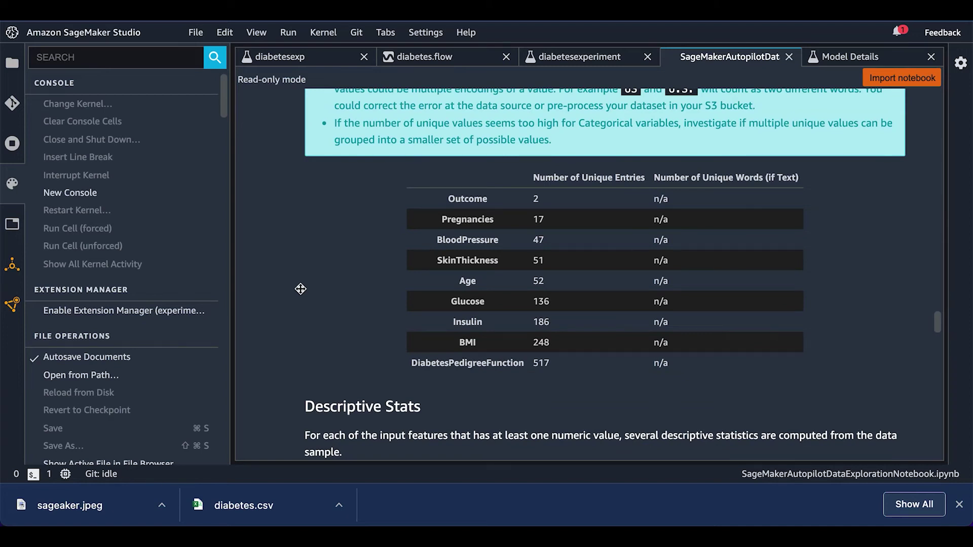
{"action": "scroll", "coordinate": [299, 287], "scroll_direction": "down", "scroll_amount": 1}
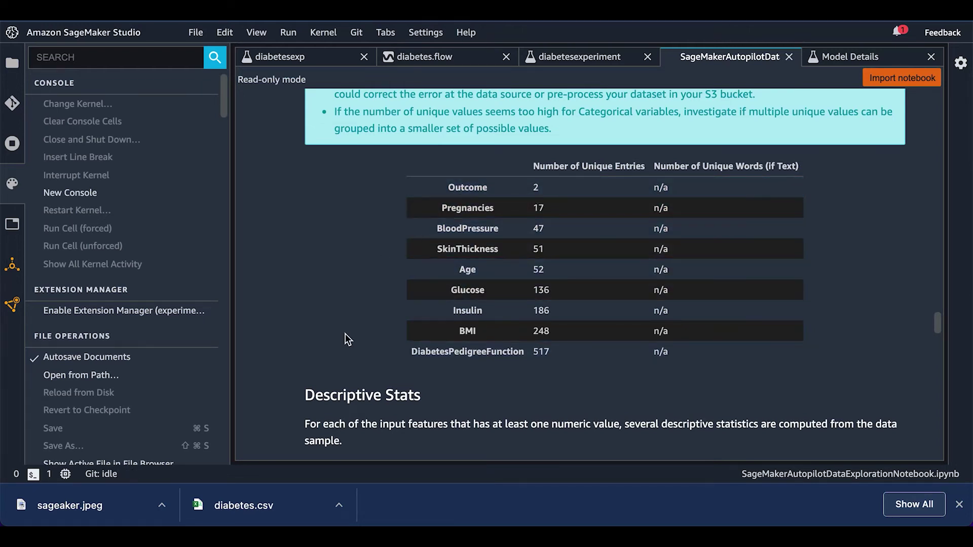
Step: Study the Descriptive Stats section and its table of mean, median, min, max and outlier percentages per column
{"action": "scroll", "coordinate": [347, 337], "scroll_direction": "down", "scroll_amount": 1}
{"action": "scroll", "coordinate": [346, 338], "scroll_direction": "down", "scroll_amount": 5}
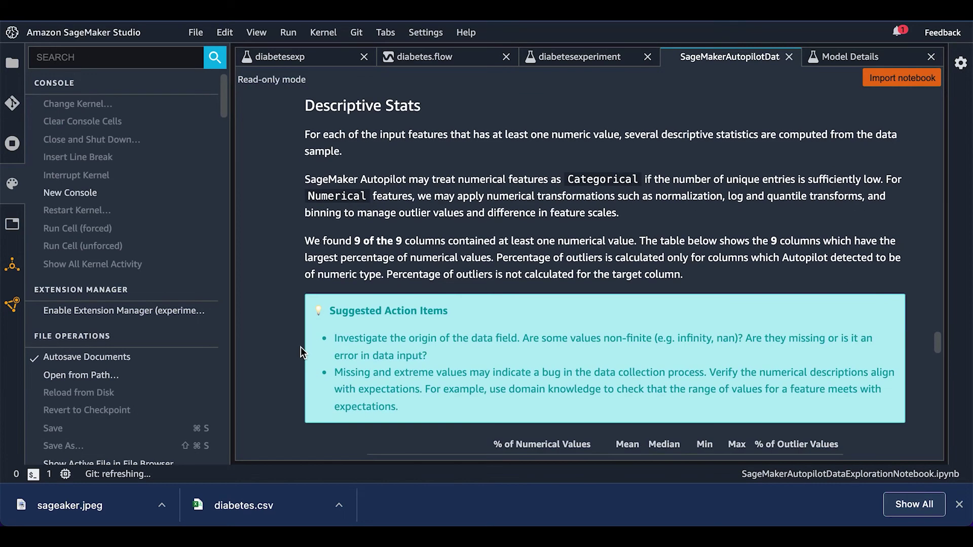
{"action": "scroll", "coordinate": [300, 348], "scroll_direction": "down", "scroll_amount": 3}
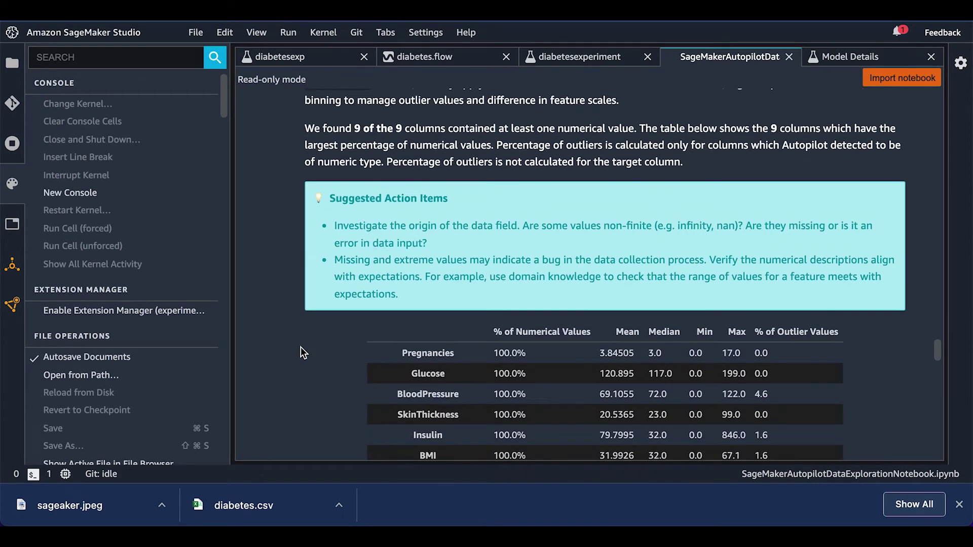
{"action": "scroll", "coordinate": [300, 348], "scroll_direction": "down", "scroll_amount": 3}
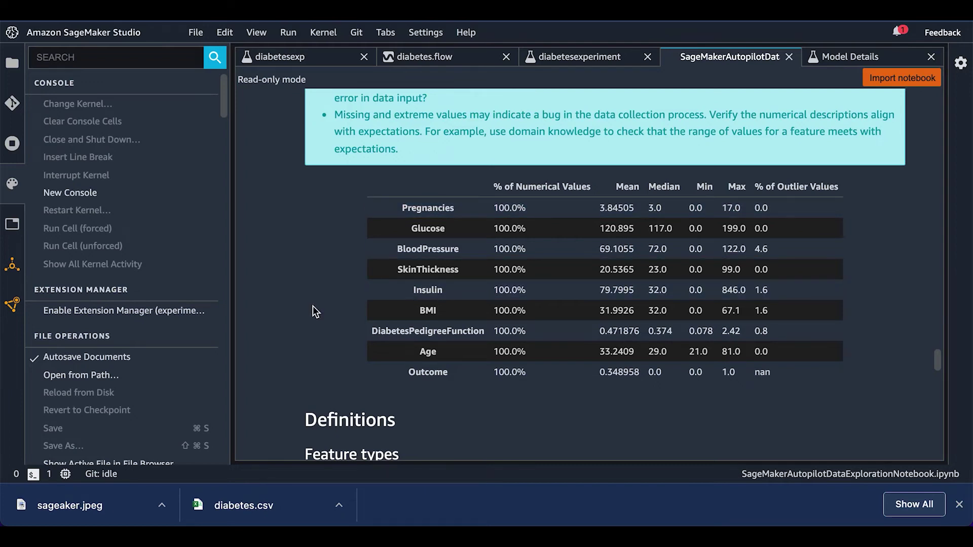
{"action": "scroll", "coordinate": [315, 311], "scroll_direction": "down", "scroll_amount": 1}
{"action": "scroll", "coordinate": [312, 307], "scroll_direction": "down", "scroll_amount": 6}
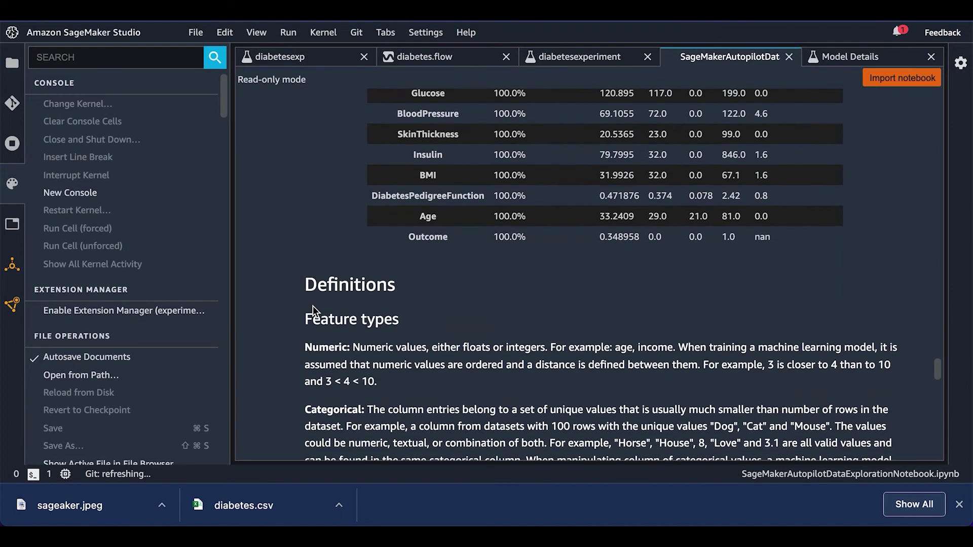
Step: Skim the Definitions section to the end of the report and return to the report's beginning
{"action": "scroll", "coordinate": [290, 357], "scroll_direction": "down", "scroll_amount": 20}
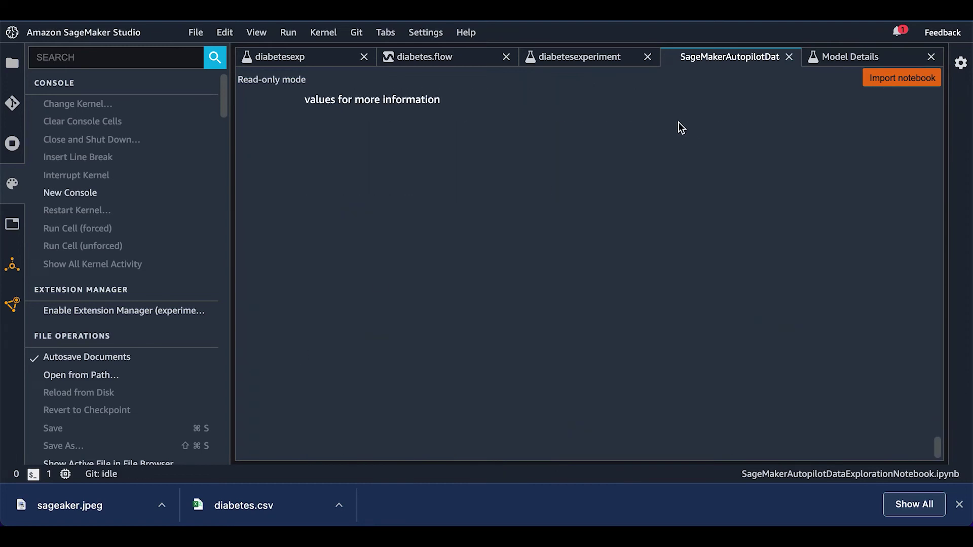
{"action": "scroll", "coordinate": [606, 120], "scroll_direction": "up", "scroll_amount": 20}
{"action": "scroll", "coordinate": [606, 117], "scroll_direction": "up", "scroll_amount": 4}
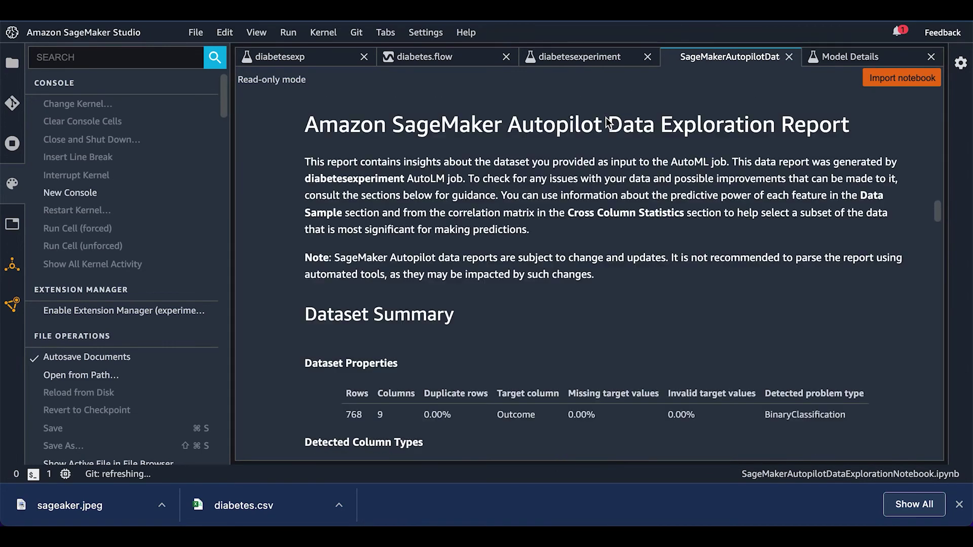
Step: Open the candidate generation notebook from the diabetesexperiment job and look over its introduction and contents list
{"action": "left_click", "coordinate": [579, 57]}
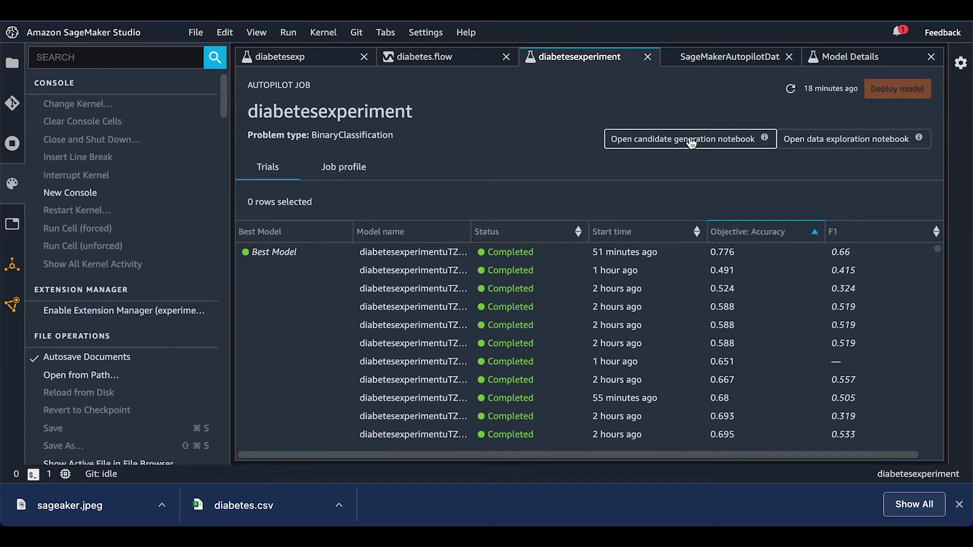
{"action": "left_click", "coordinate": [674, 141]}
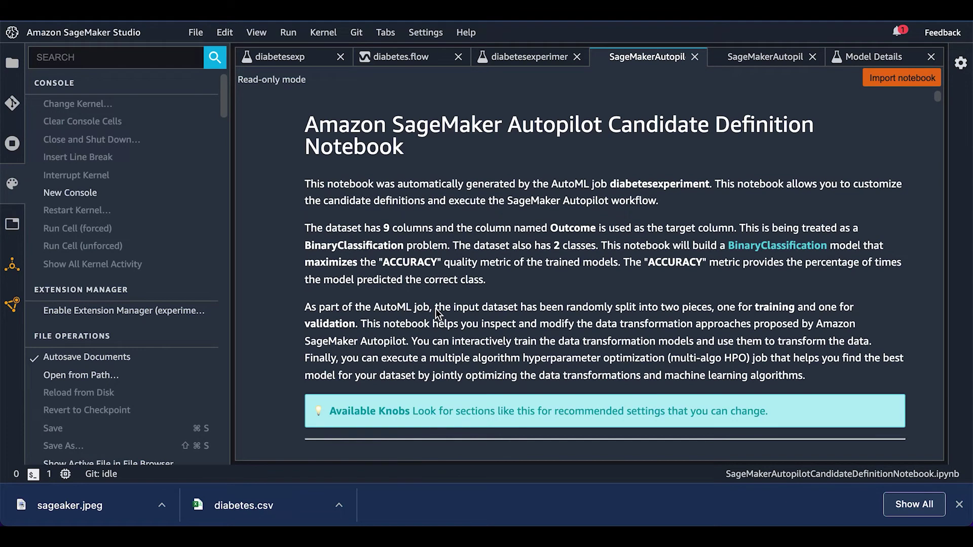
{"action": "scroll", "coordinate": [328, 314], "scroll_direction": "down", "scroll_amount": 12}
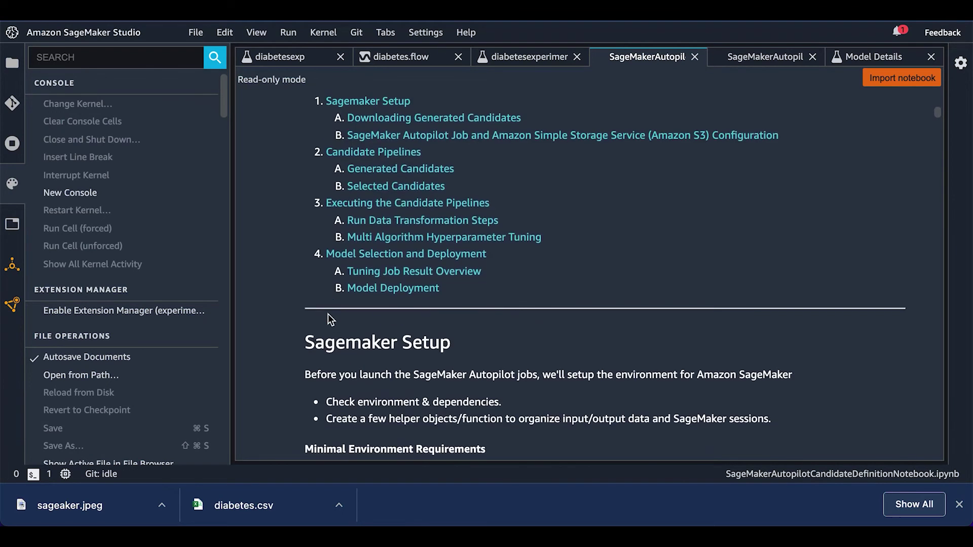
{"action": "scroll", "coordinate": [329, 314], "scroll_direction": "down", "scroll_amount": 1}
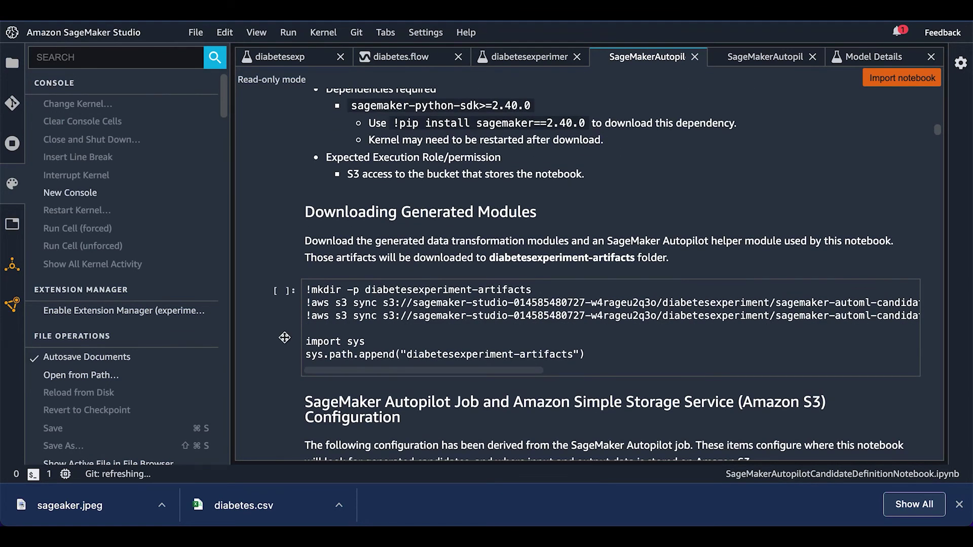
Step: Review the notebook's environment requirements, Downloading Generated Modules section, and Autopilot job and Amazon S3 configuration code
{"action": "scroll", "coordinate": [282, 336], "scroll_direction": "up", "scroll_amount": 20}
{"action": "scroll", "coordinate": [284, 337], "scroll_direction": "down", "scroll_amount": 8}
{"action": "scroll", "coordinate": [284, 337], "scroll_direction": "down", "scroll_amount": 10}
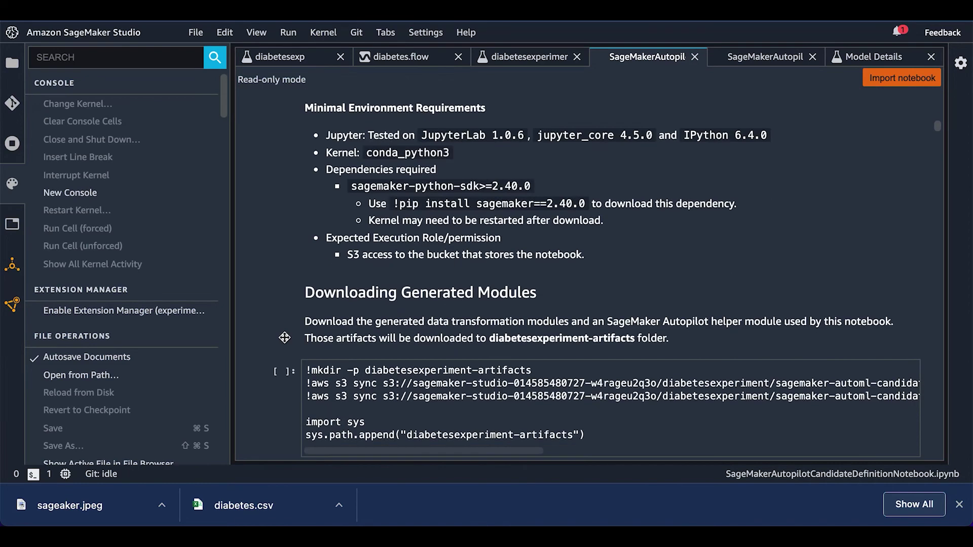
{"action": "scroll", "coordinate": [284, 338], "scroll_direction": "down", "scroll_amount": 4}
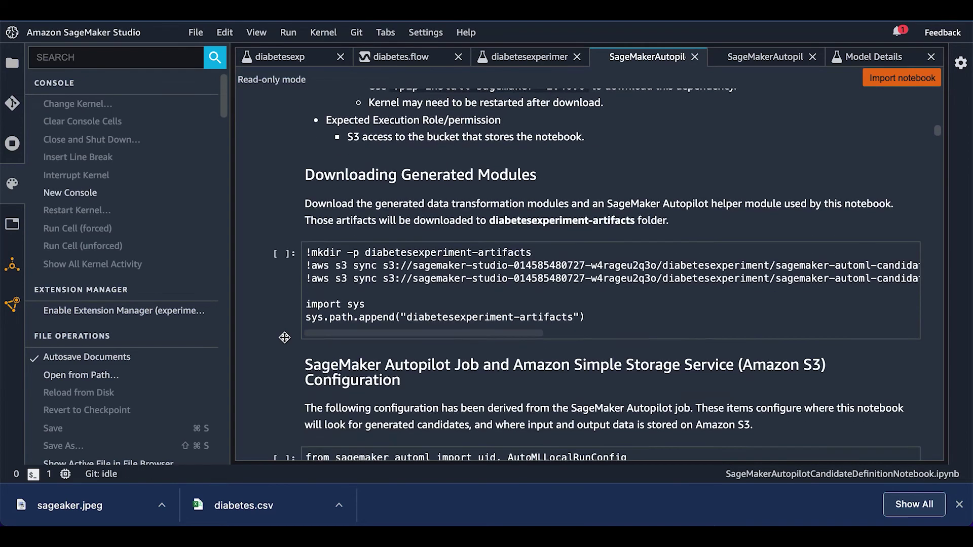
{"action": "scroll", "coordinate": [284, 338], "scroll_direction": "down", "scroll_amount": 8}
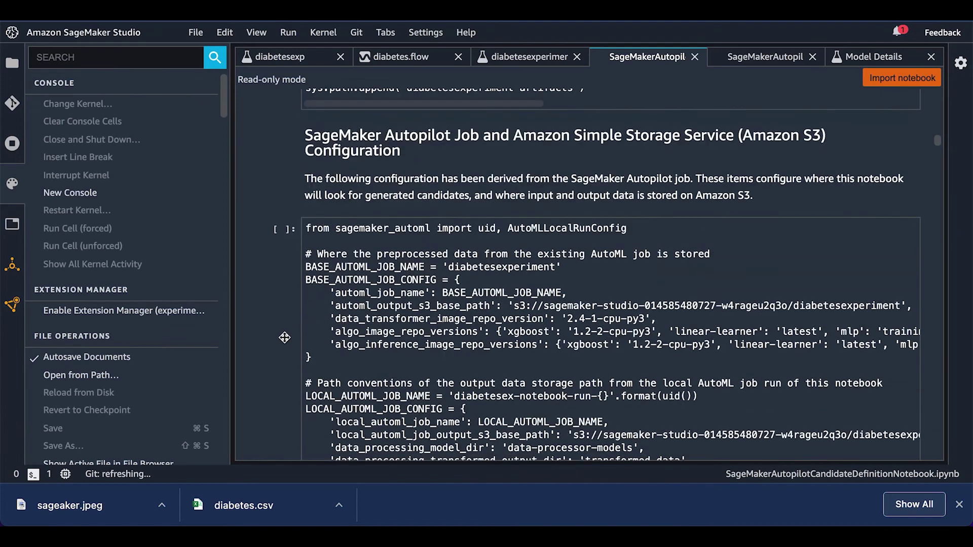
{"action": "scroll", "coordinate": [284, 337], "scroll_direction": "down", "scroll_amount": 2}
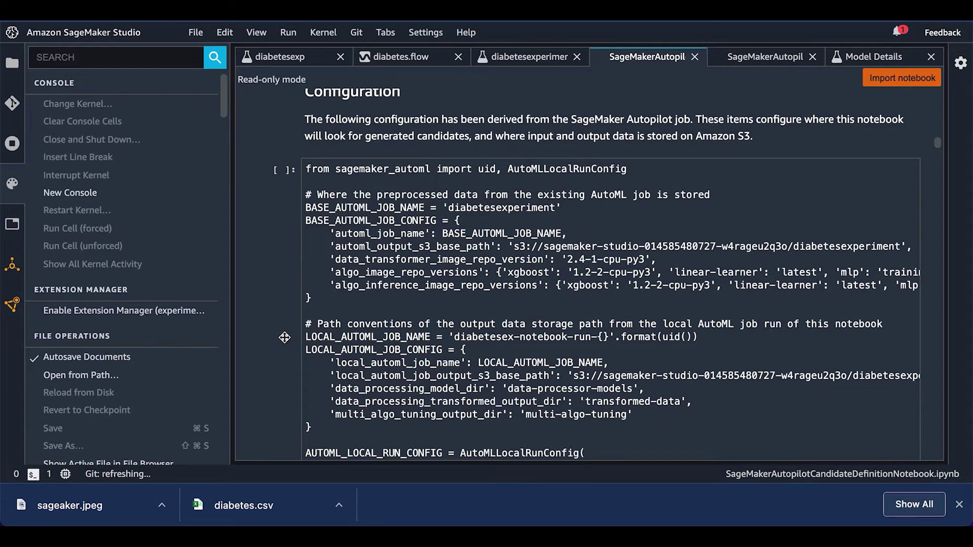
Step: Read the Candidate Pipelines and Generated Candidates sections, including the Available Knobs and the dpp0-xgboost description
{"action": "scroll", "coordinate": [285, 337], "scroll_direction": "down", "scroll_amount": 13}
{"action": "scroll", "coordinate": [284, 337], "scroll_direction": "down", "scroll_amount": 1}
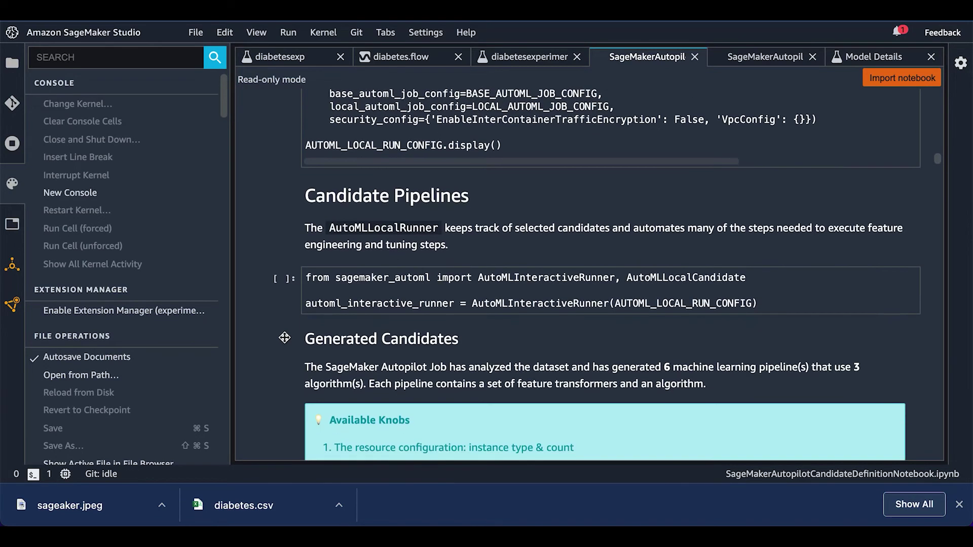
{"action": "scroll", "coordinate": [284, 338], "scroll_direction": "down", "scroll_amount": 14}
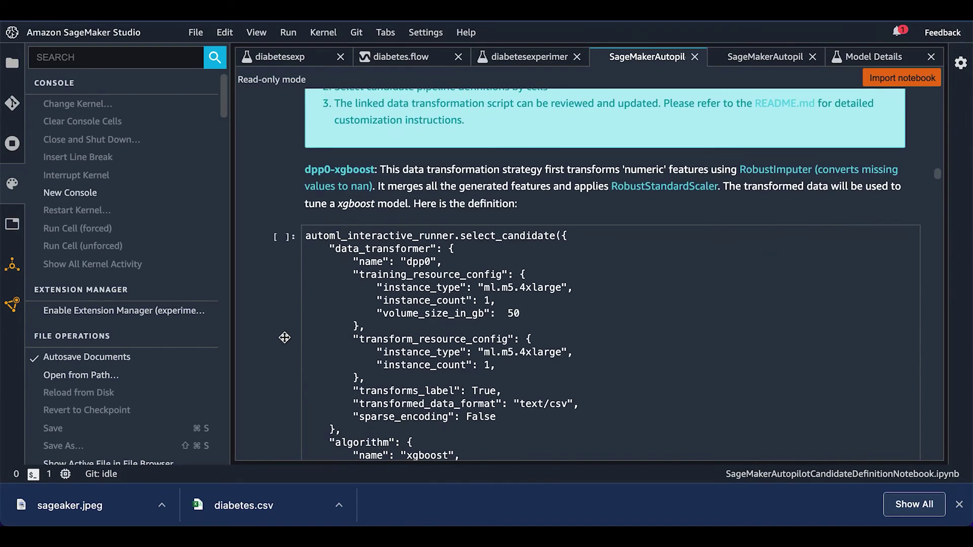
{"action": "scroll", "coordinate": [284, 337], "scroll_direction": "up", "scroll_amount": 4}
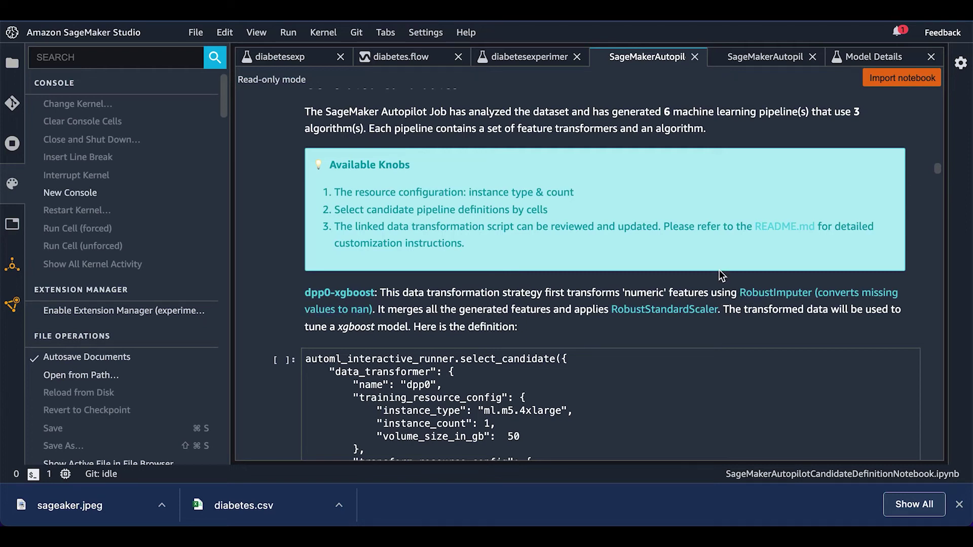
{"action": "scroll", "coordinate": [718, 271], "scroll_direction": "down", "scroll_amount": 1}
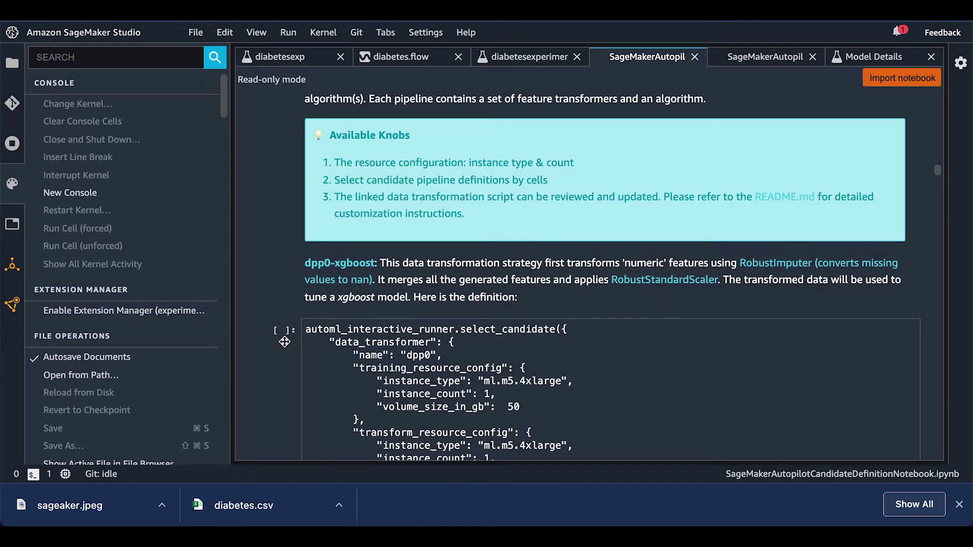
Step: Examine the generated candidate definitions from dpp0-xgboost onward, including their data transformers, instance types and algorithms
{"action": "scroll", "coordinate": [284, 341], "scroll_direction": "down", "scroll_amount": 6}
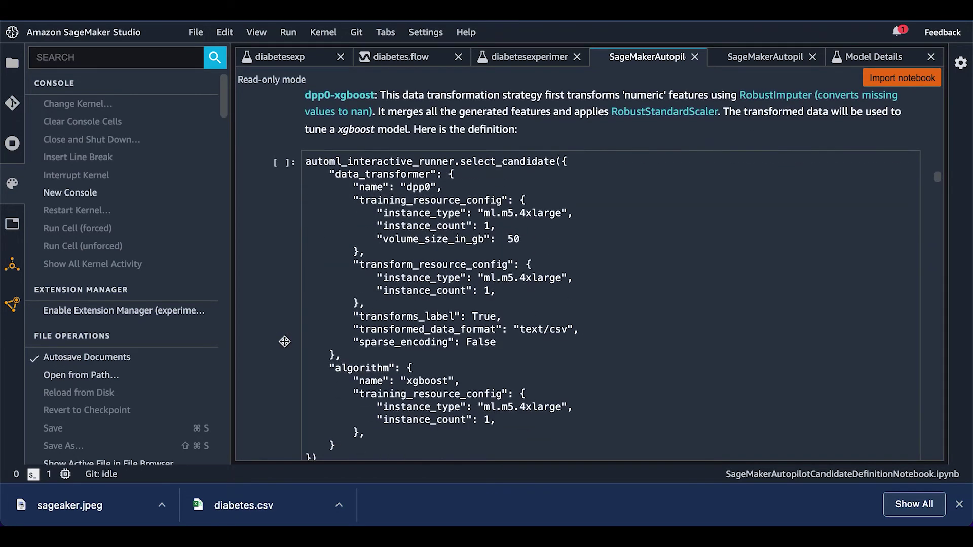
{"action": "scroll", "coordinate": [284, 342], "scroll_direction": "down", "scroll_amount": 3}
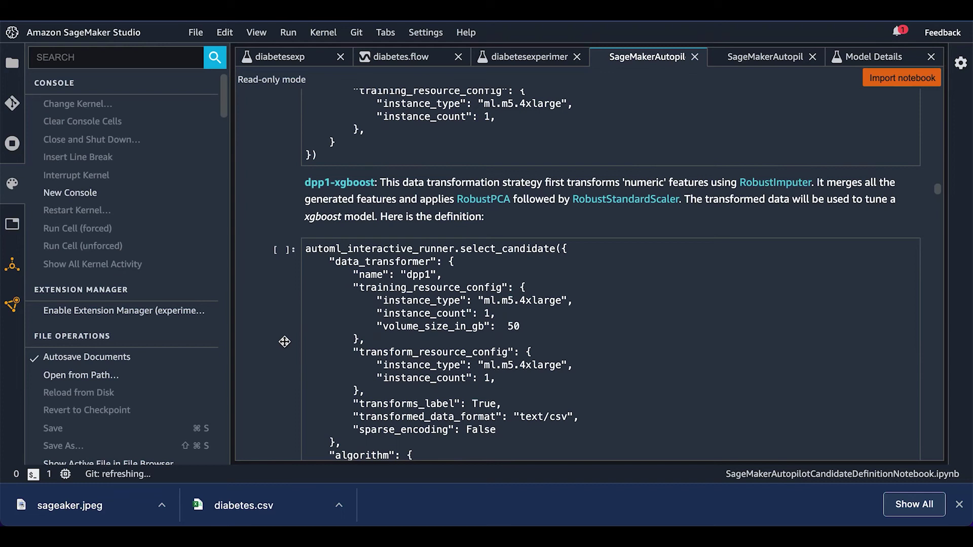
{"action": "scroll", "coordinate": [269, 342], "scroll_direction": "down", "scroll_amount": 11}
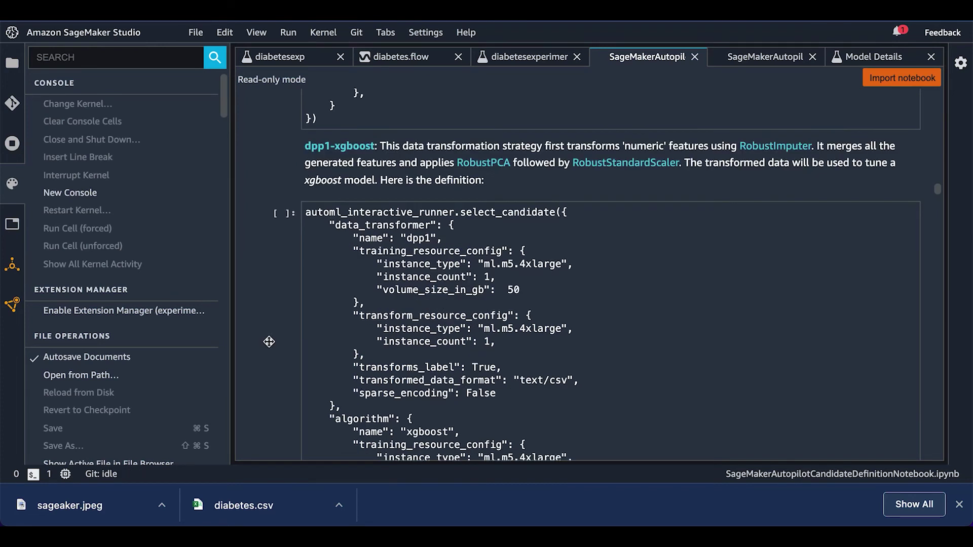
{"action": "scroll", "coordinate": [269, 342], "scroll_direction": "down", "scroll_amount": 20}
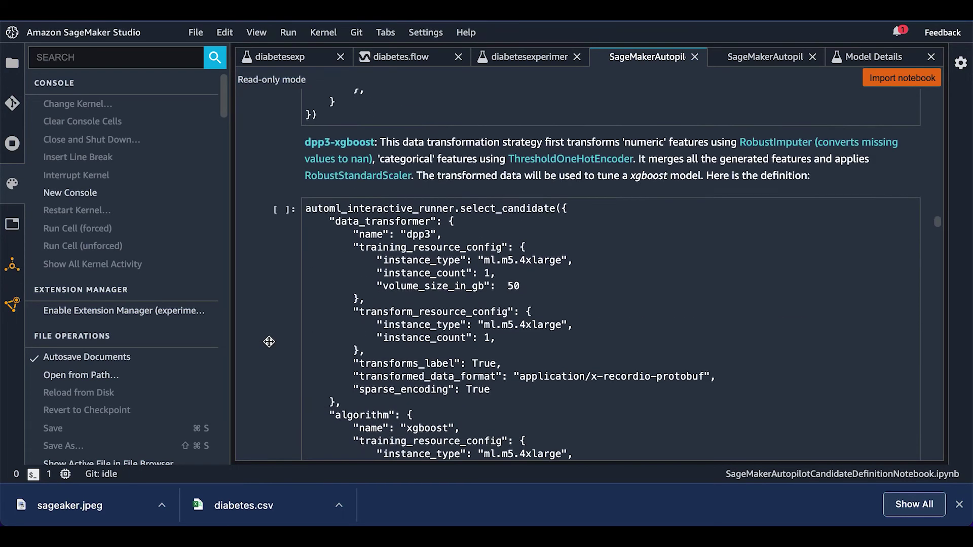
Step: Review the Selected Candidates section, the algorithm objective metrics and static hyperparameters, and the Tuning Job Result Overview
{"action": "scroll", "coordinate": [269, 342], "scroll_direction": "down", "scroll_amount": 15}
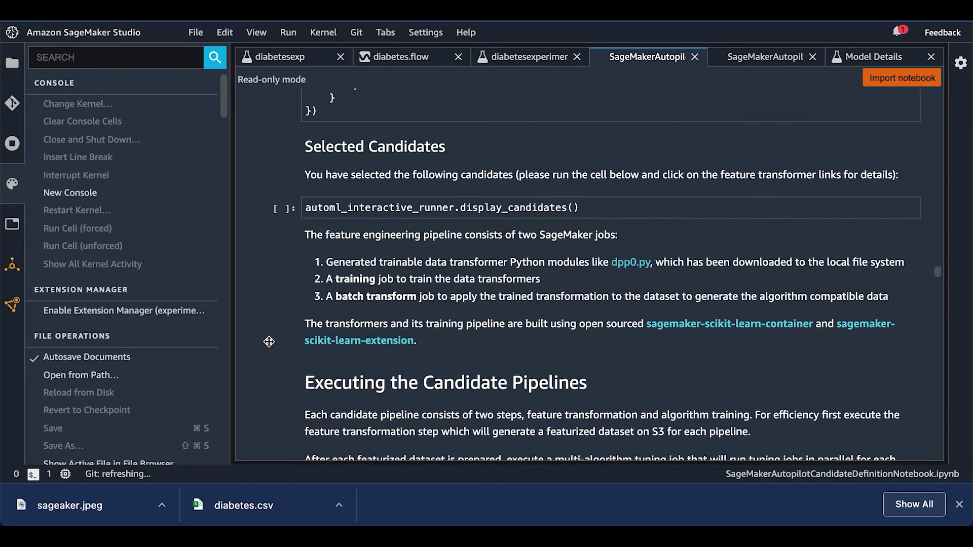
{"action": "scroll", "coordinate": [268, 342], "scroll_direction": "down", "scroll_amount": 15}
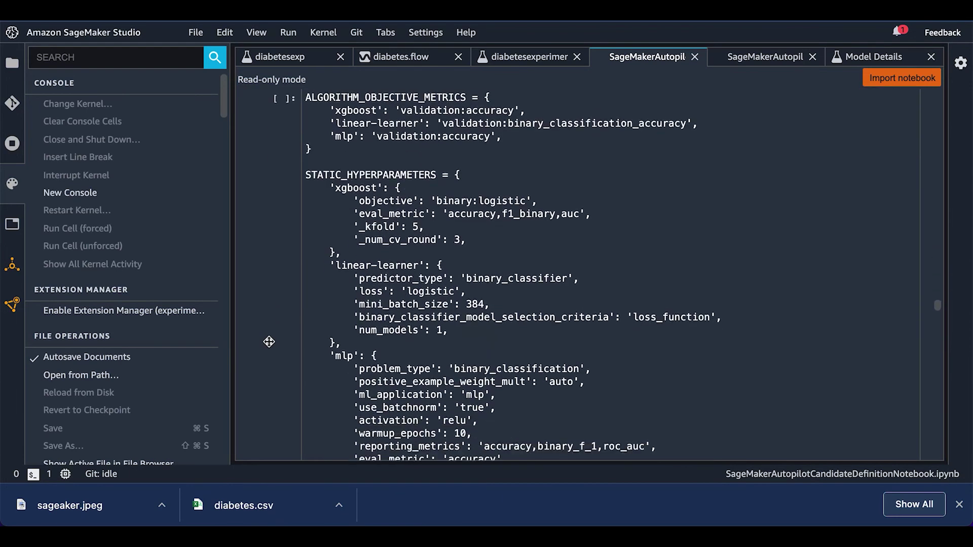
{"action": "scroll", "coordinate": [269, 342], "scroll_direction": "down", "scroll_amount": 15}
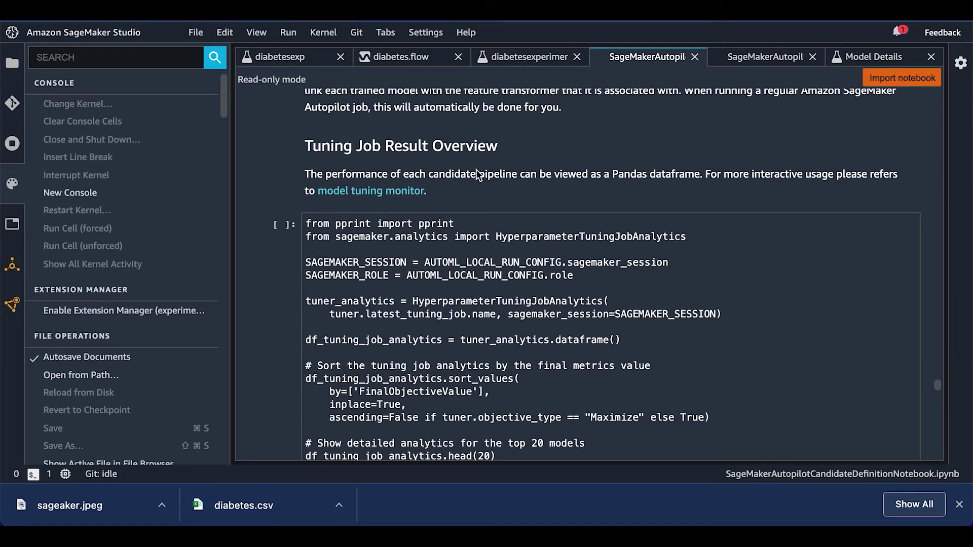
Step: Open the Best Model's details from the diabetesexperiment Autopilot job, look over its summary and feature importance, and close them
{"action": "left_click", "coordinate": [535, 60]}
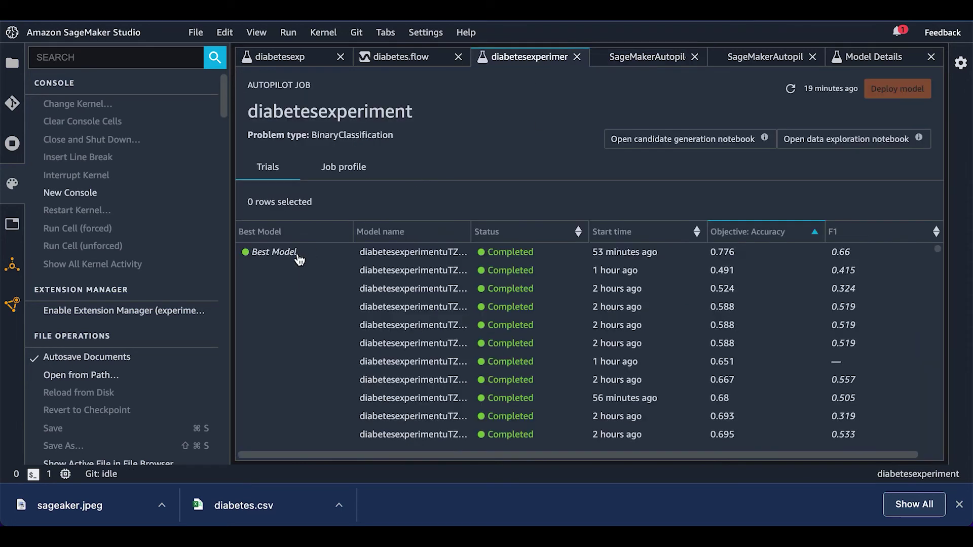
{"action": "left_click", "coordinate": [414, 249]}
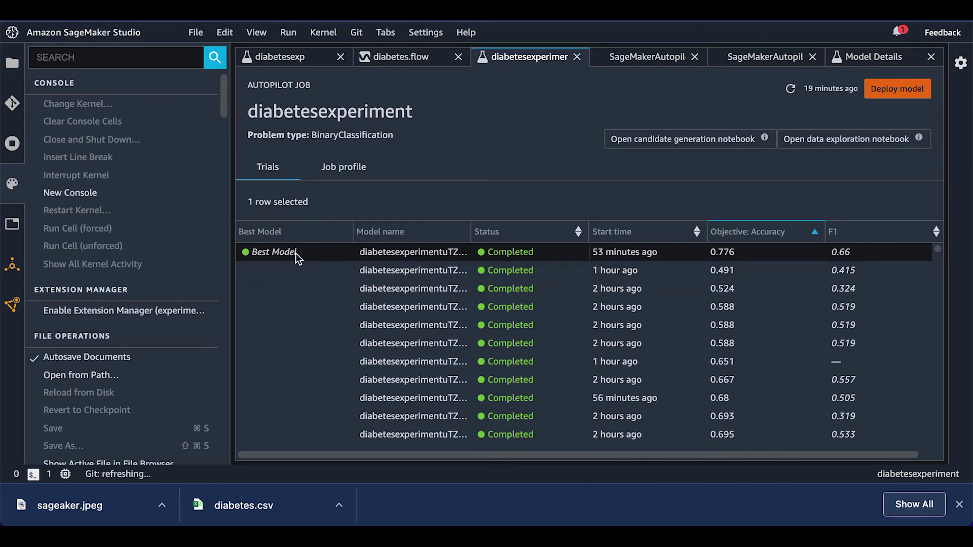
{"action": "right_click", "coordinate": [296, 253]}
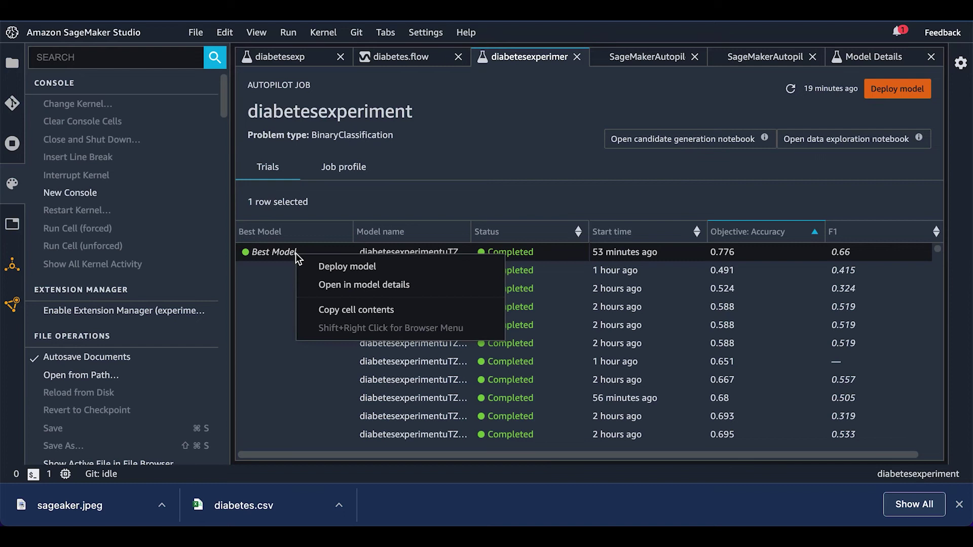
{"action": "left_click", "coordinate": [366, 285]}
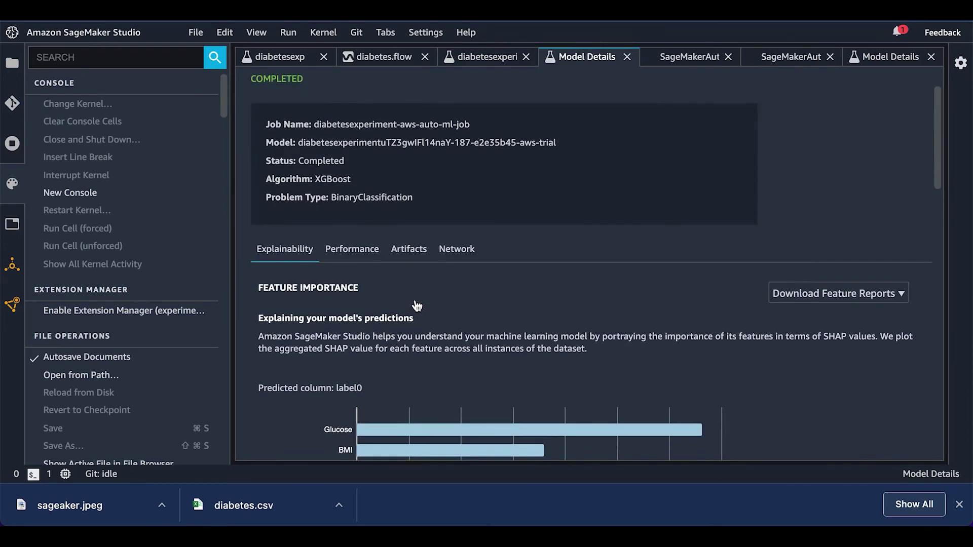
{"action": "left_click", "coordinate": [627, 57]}
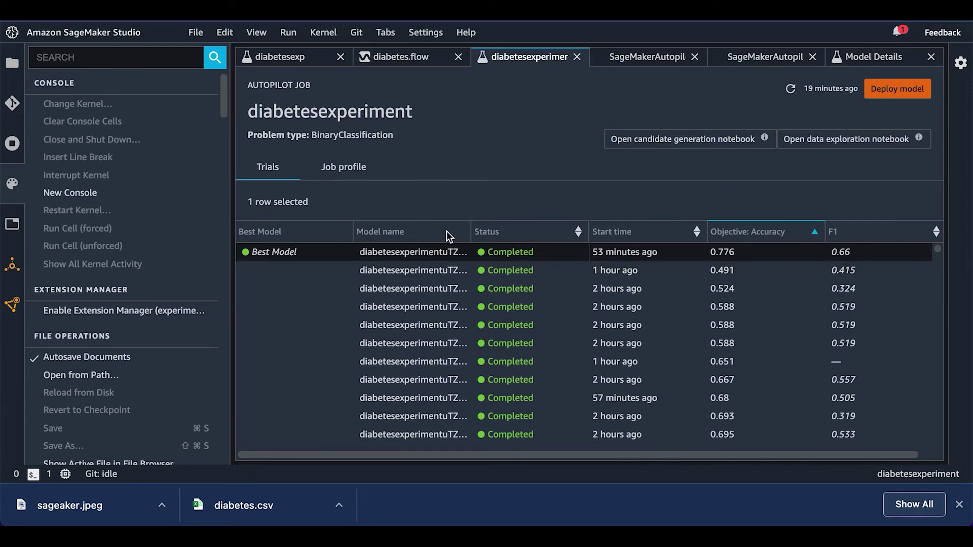
Step: Open the realtime deployment settings for the best model and name the endpoint Diabetespredictionendpoint
{"action": "left_click", "coordinate": [896, 89]}
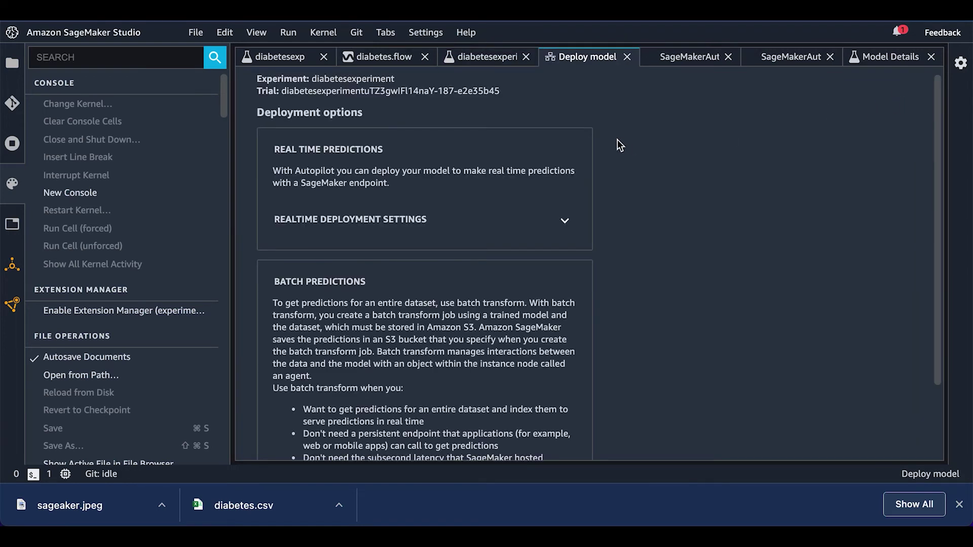
{"action": "scroll", "coordinate": [420, 332], "scroll_direction": "down", "scroll_amount": 2}
{"action": "scroll", "coordinate": [420, 332], "scroll_direction": "up", "scroll_amount": 2}
{"action": "left_click", "coordinate": [565, 221]}
{"action": "scroll", "coordinate": [509, 331], "scroll_direction": "down", "scroll_amount": 1}
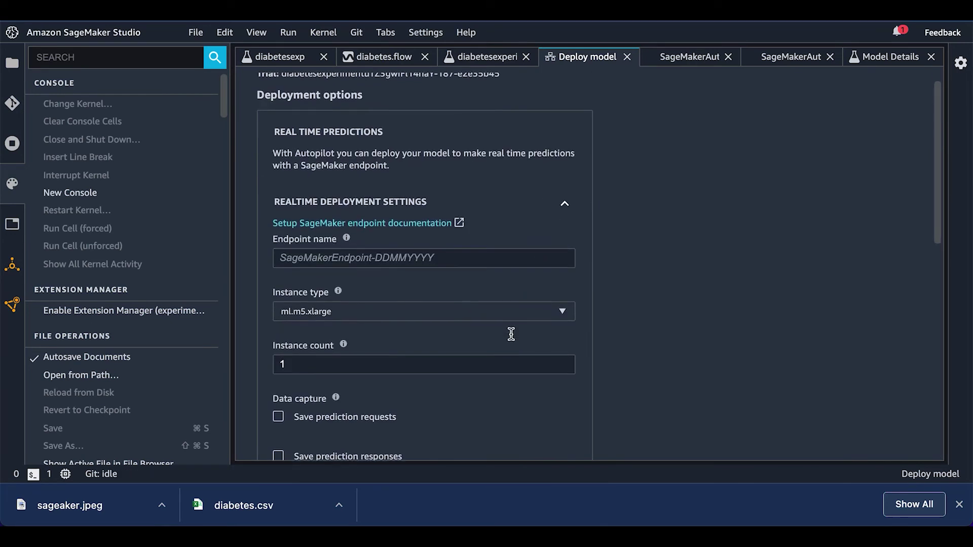
{"action": "left_click", "coordinate": [413, 260]}
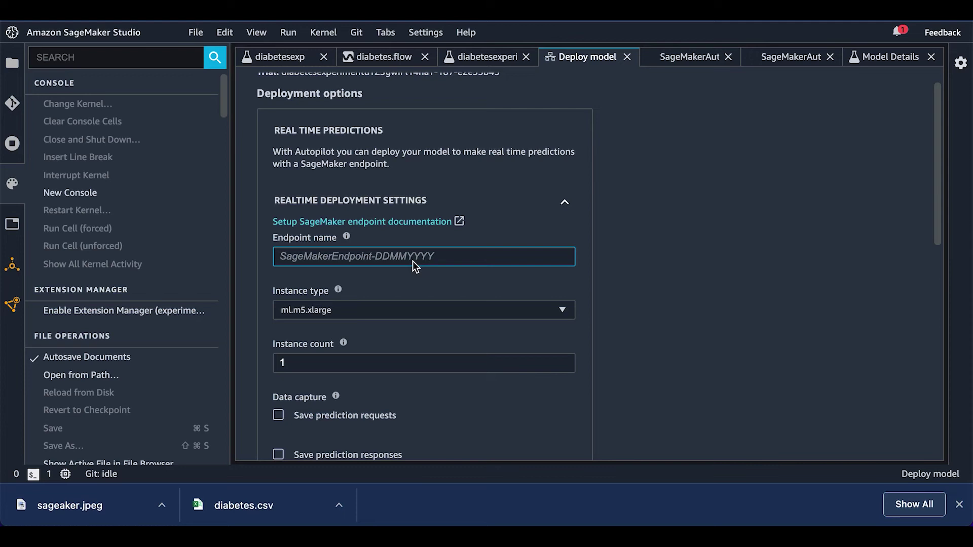
{"action": "type", "text": "De"}
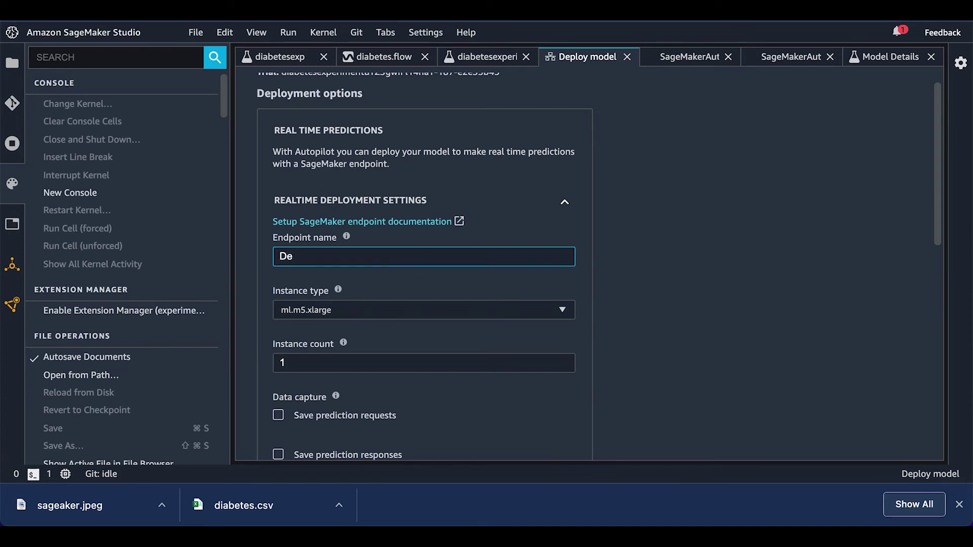
{"action": "type", "text": "abetespredictionendpoint"}
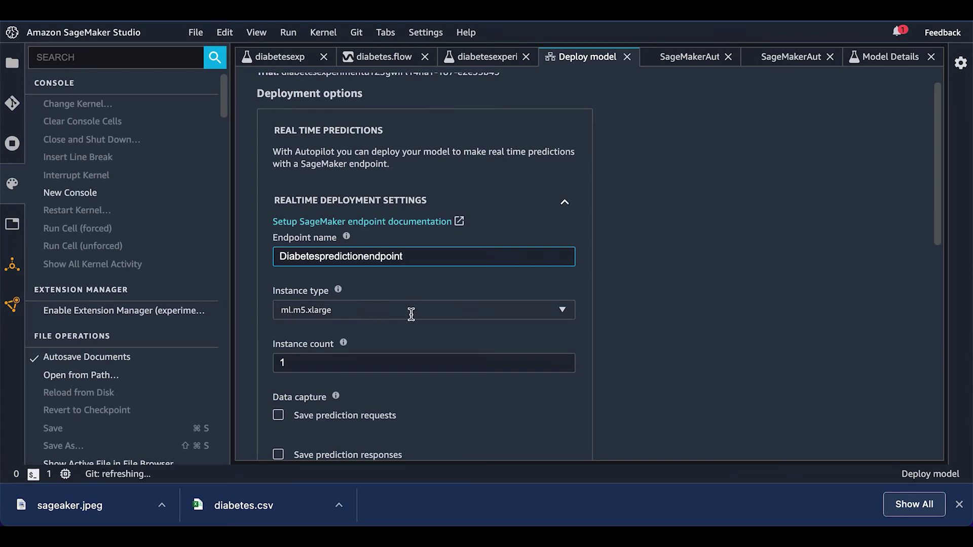
Step: Check the inference response content options, keep predicted_label, and deploy the model to the real-time endpoint
{"action": "scroll", "coordinate": [411, 320], "scroll_direction": "down", "scroll_amount": 3}
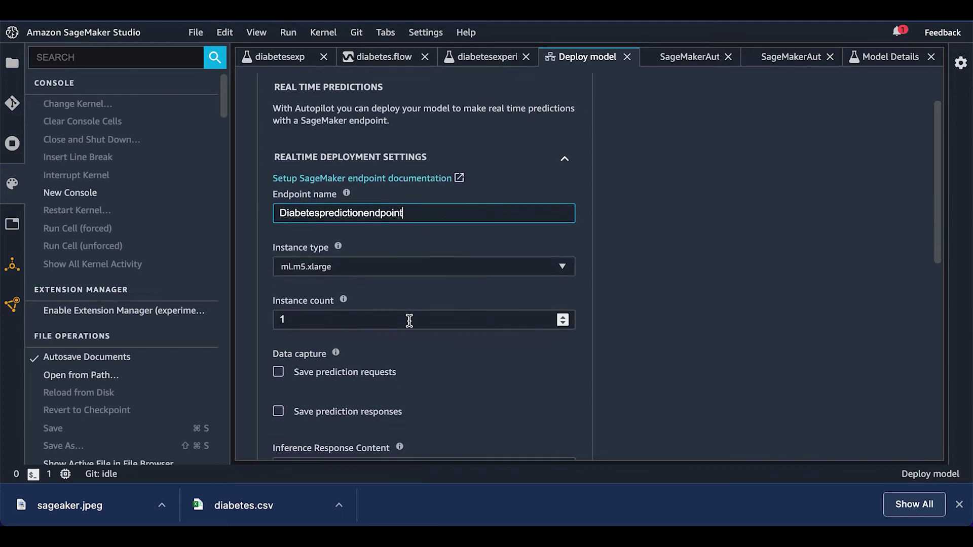
{"action": "scroll", "coordinate": [410, 322], "scroll_direction": "down", "scroll_amount": 3}
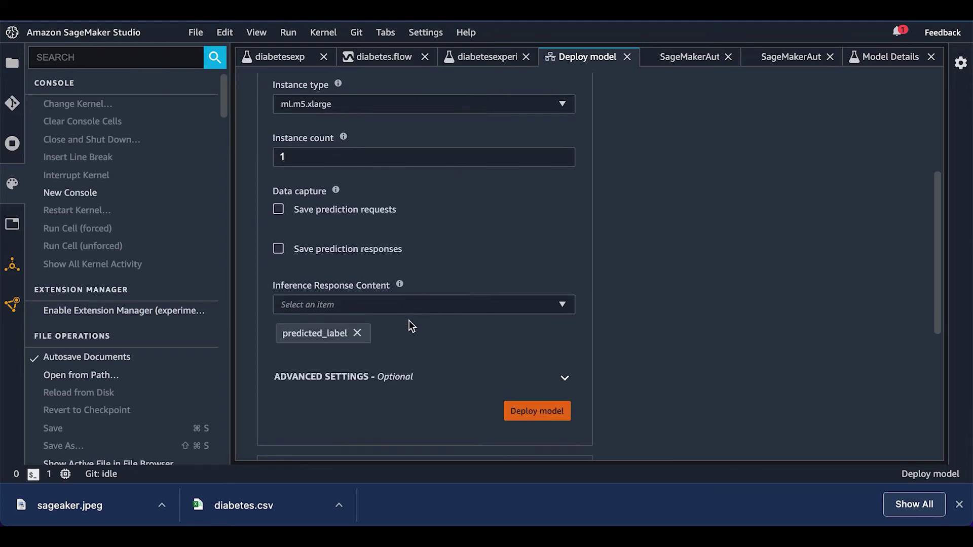
{"action": "left_click", "coordinate": [563, 305]}
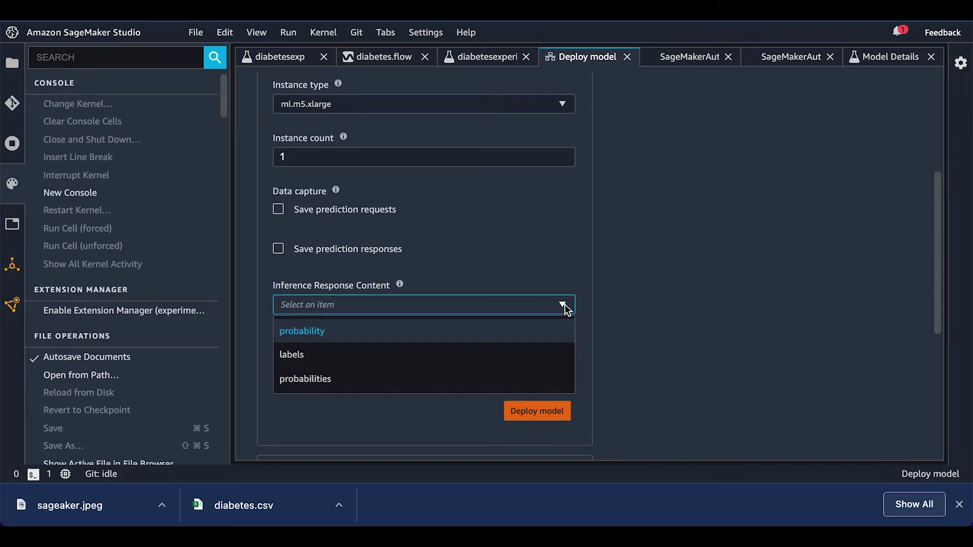
{"action": "left_click", "coordinate": [563, 266]}
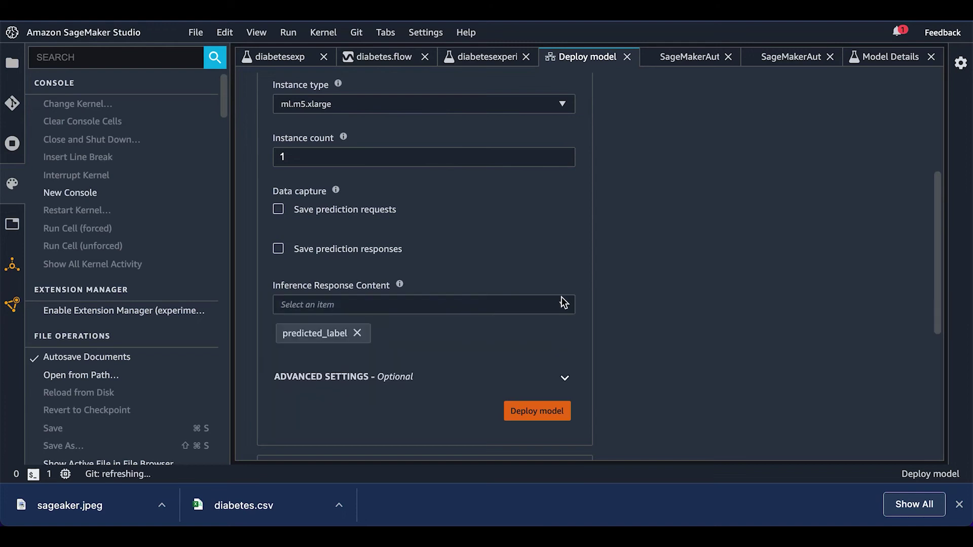
{"action": "left_click", "coordinate": [547, 423]}
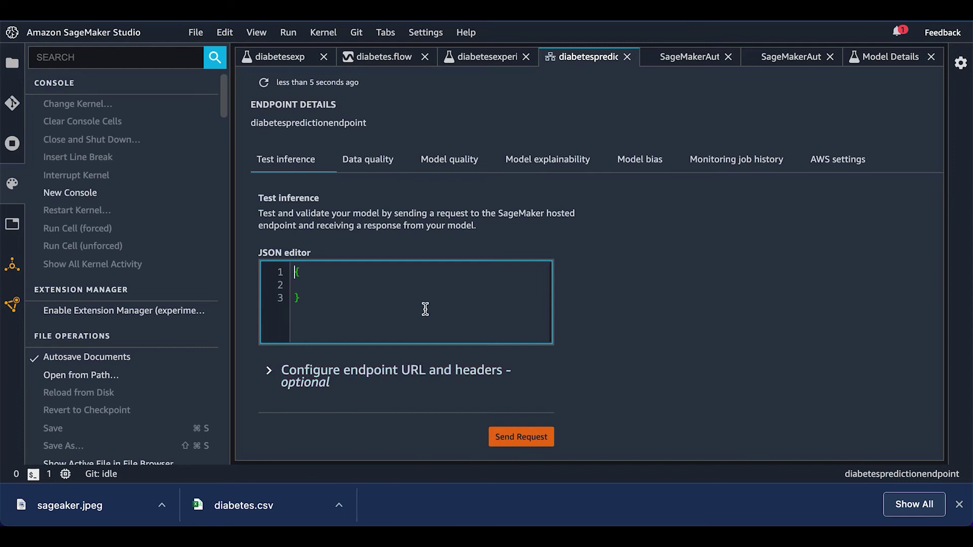
Step: Look through the endpoint's data quality, model quality, explainability and monitoring job history sections, and return to Test inference
{"action": "key", "text": "Up"}
{"action": "left_click", "coordinate": [363, 160]}
{"action": "left_click", "coordinate": [303, 165]}
{"action": "left_click", "coordinate": [444, 162]}
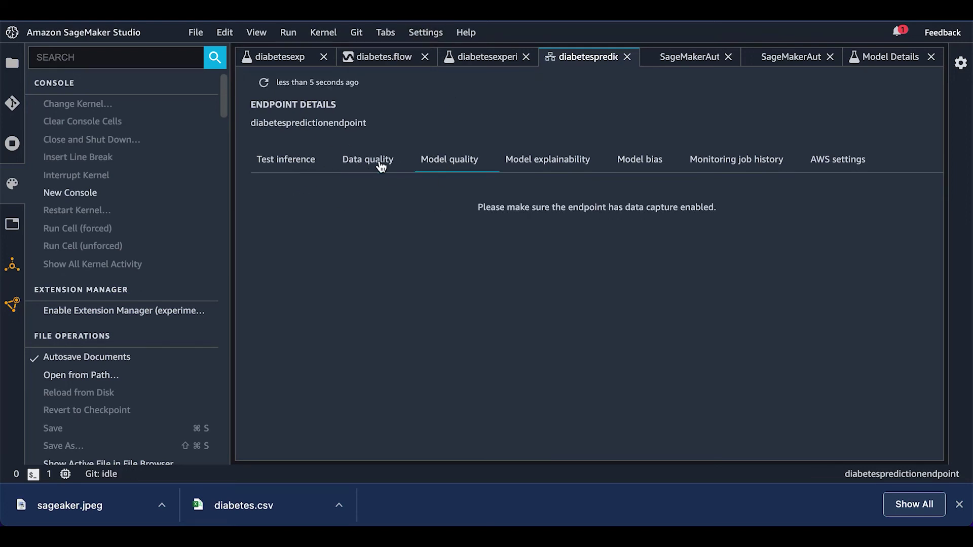
{"action": "left_click", "coordinate": [559, 165]}
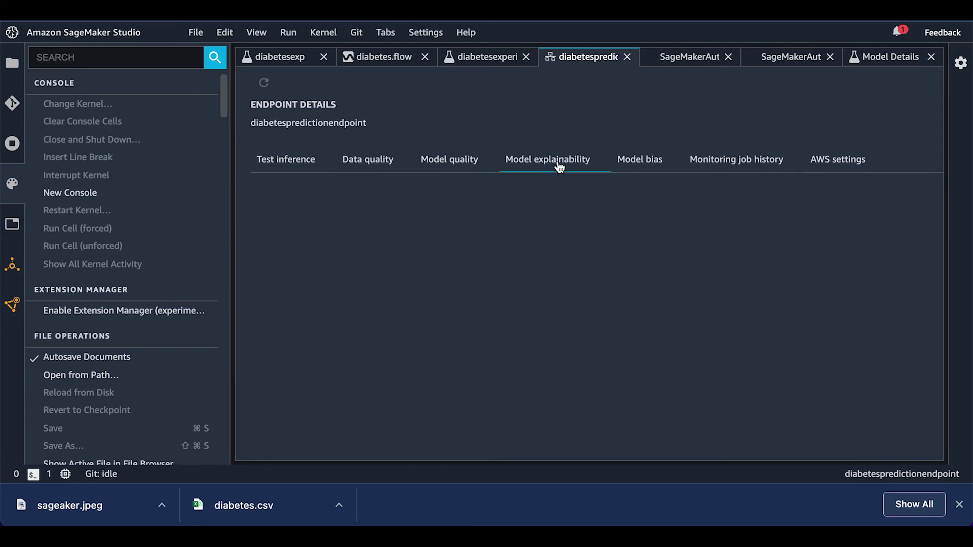
{"action": "left_click", "coordinate": [292, 166]}
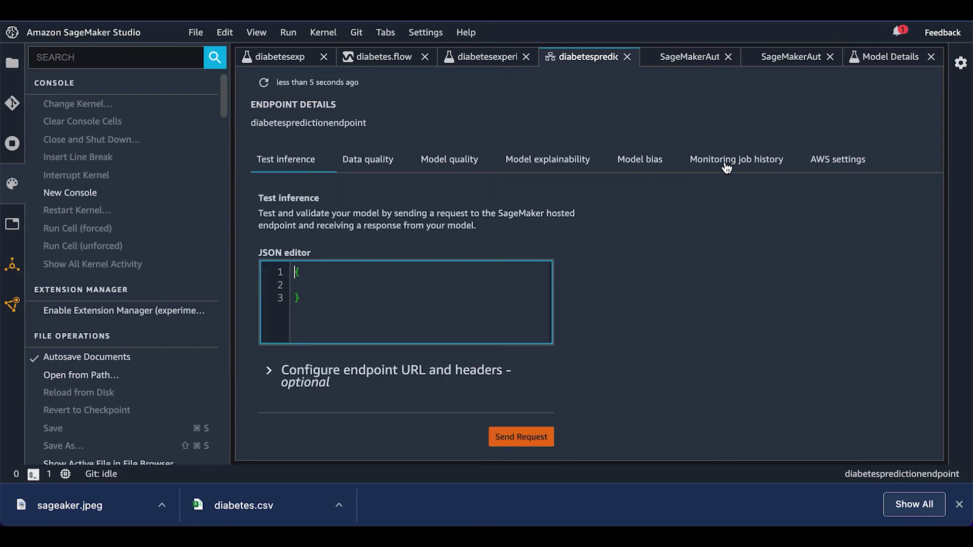
{"action": "left_click", "coordinate": [642, 171]}
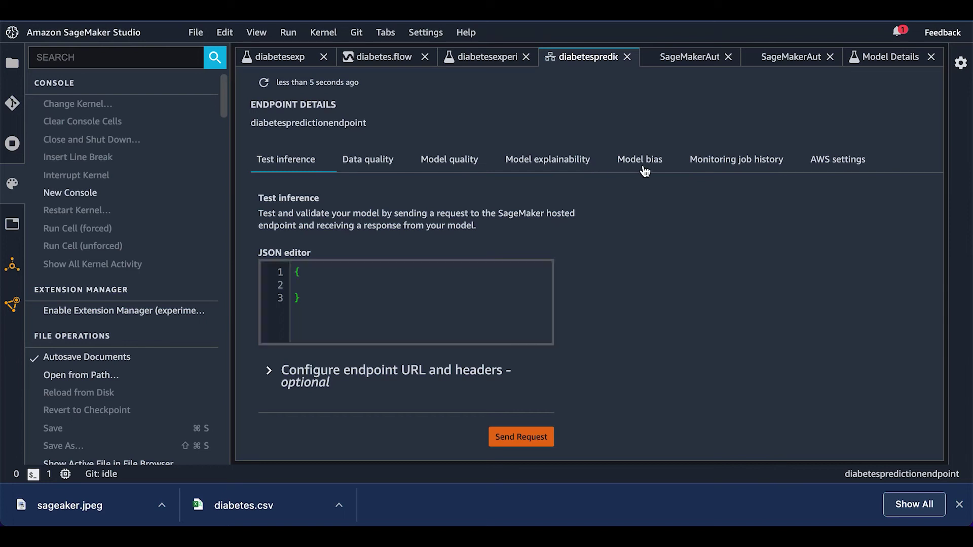
{"action": "left_click", "coordinate": [728, 168]}
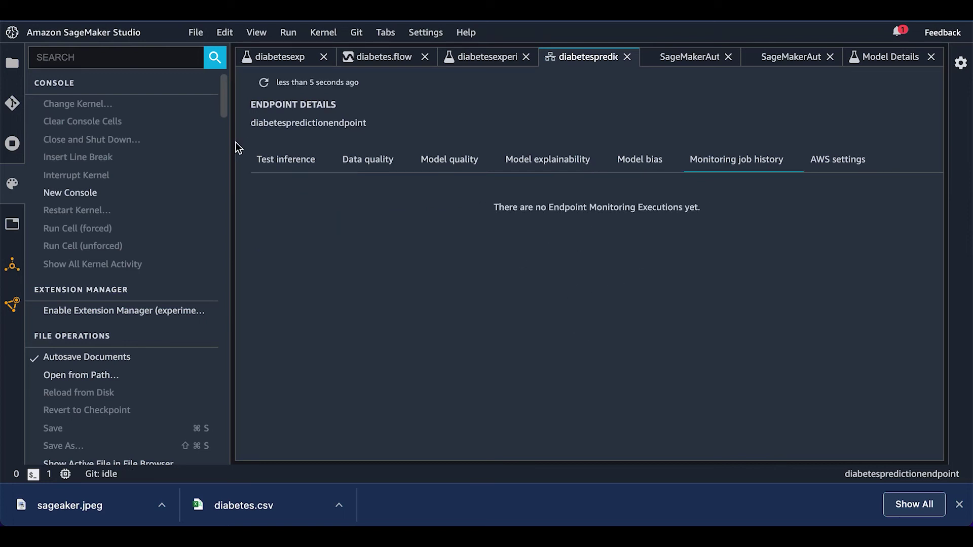
{"action": "left_click", "coordinate": [277, 166]}
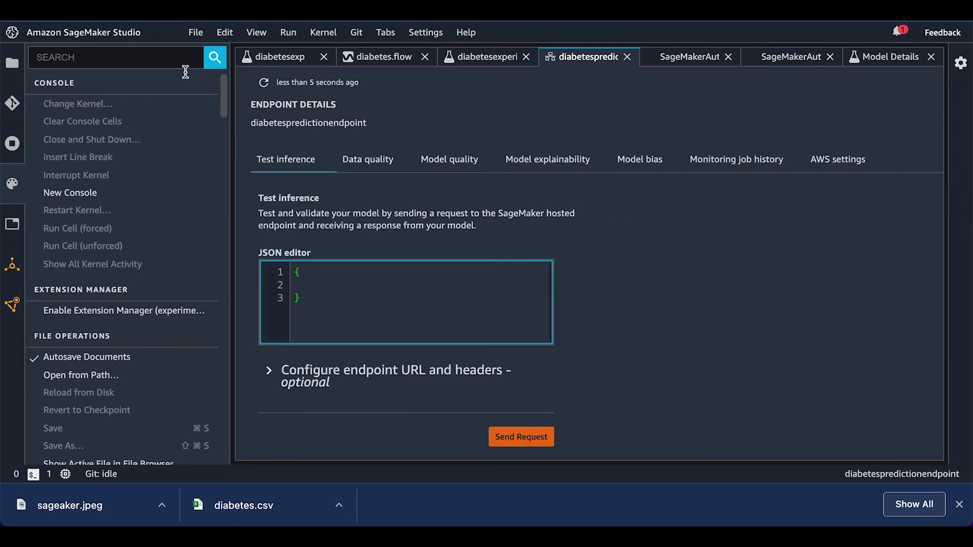
Step: Search the web for sagemaker in the browser and open the official Amazon SageMaker product page
{"action": "left_click", "coordinate": [12, 33]}
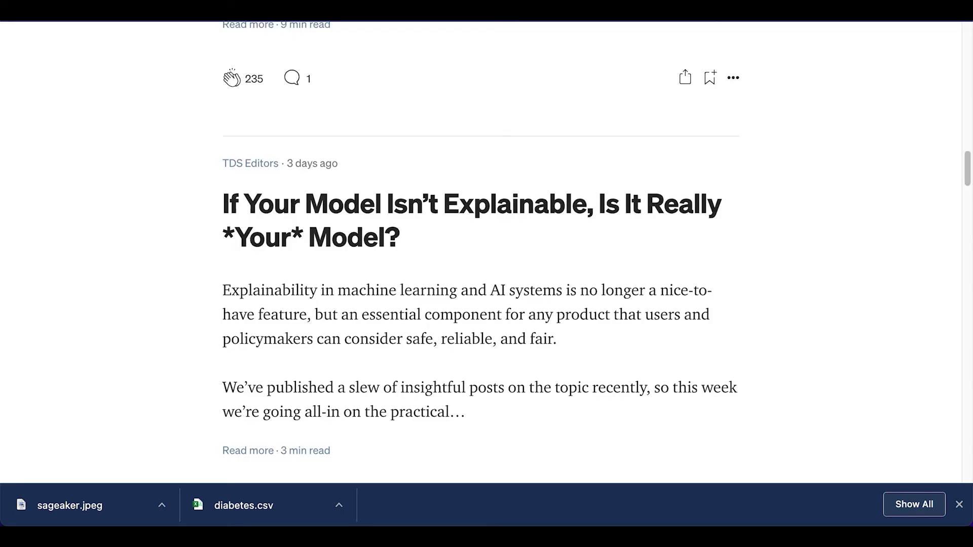
{"action": "type", "text": "sage"}
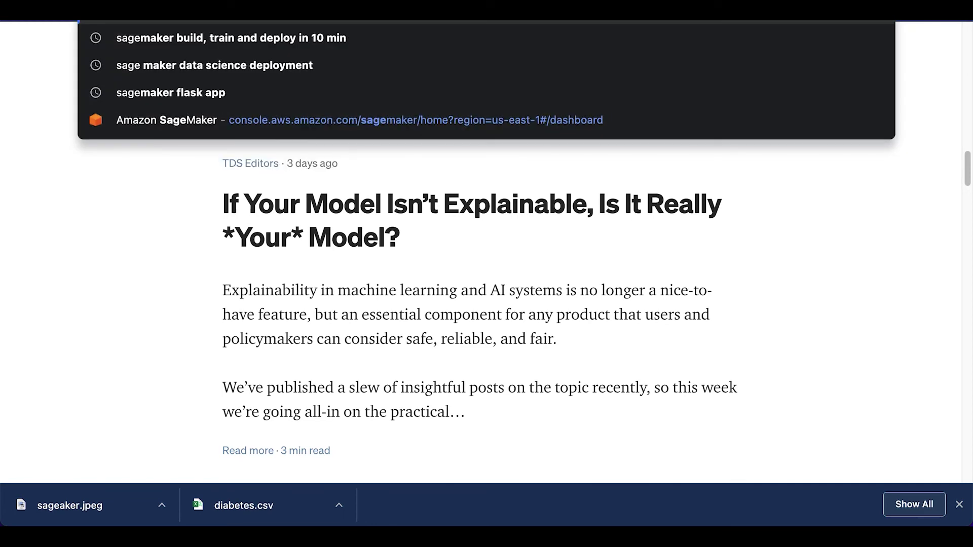
{"action": "type", "text": "maker"}
{"action": "key", "text": "Return"}
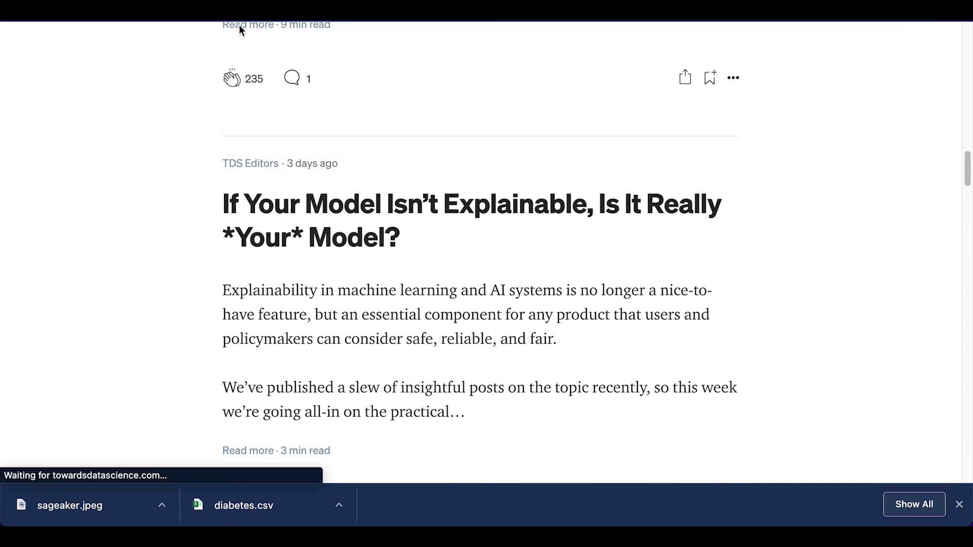
{"action": "scroll", "coordinate": [135, 350], "scroll_direction": "down", "scroll_amount": 3}
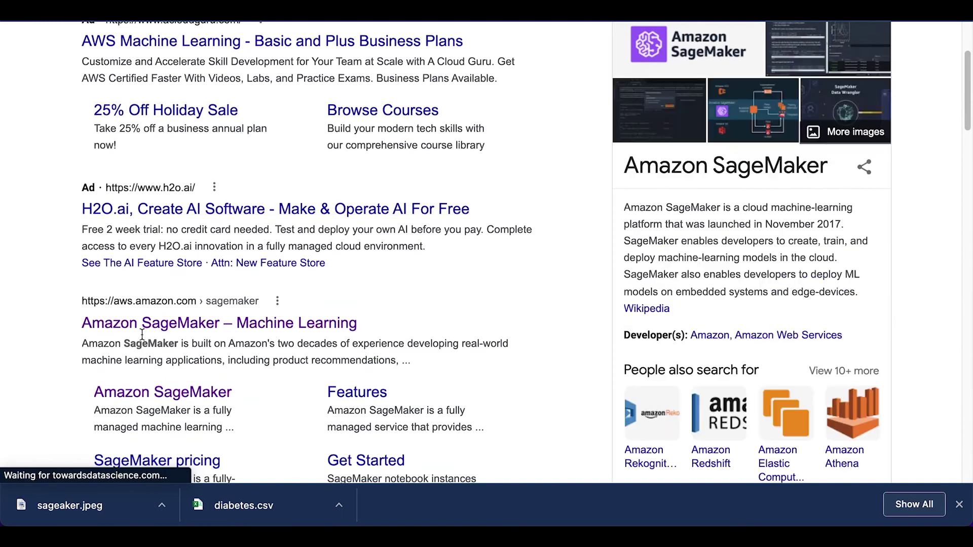
{"action": "left_click", "coordinate": [145, 327]}
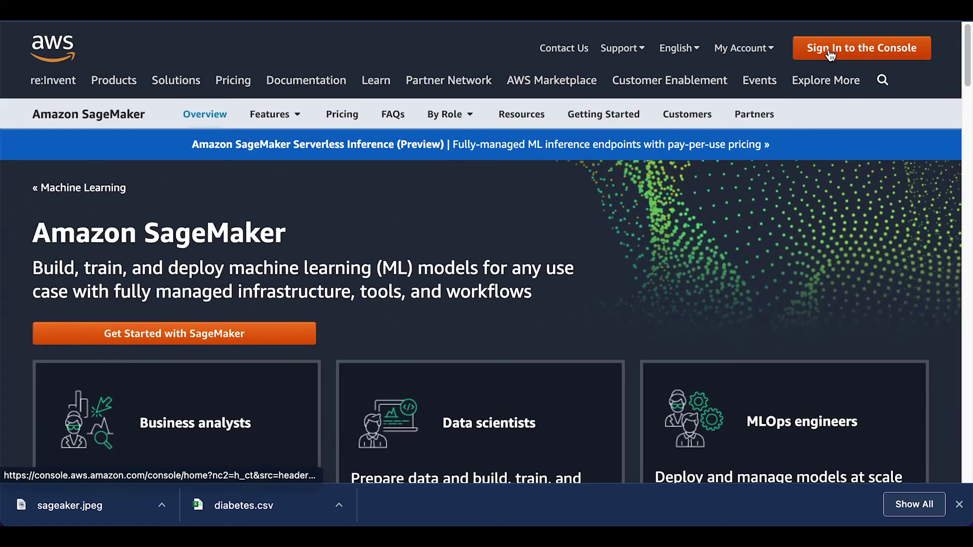
Step: Go to Amazon SageMaker in the AWS Management Console and open its list of processing jobs
{"action": "left_click", "coordinate": [830, 49]}
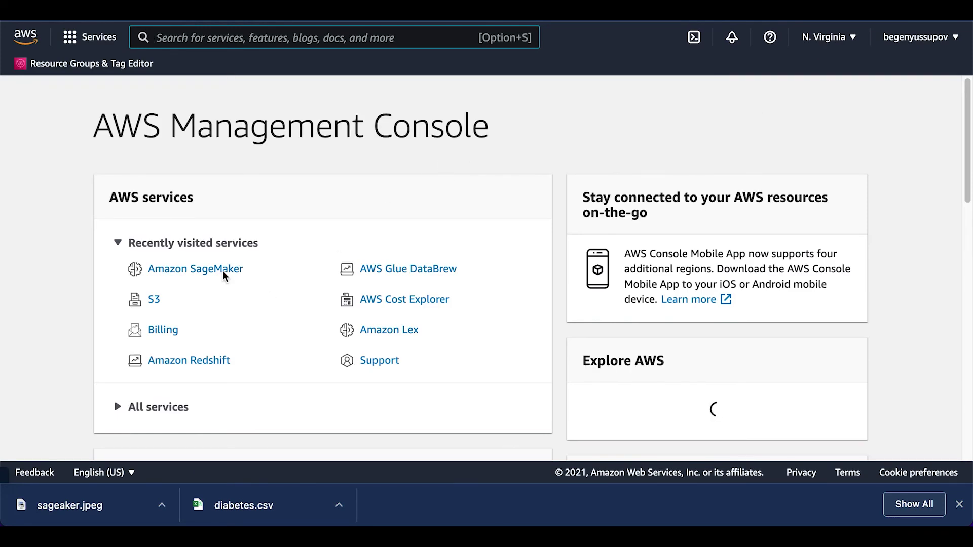
{"action": "left_click", "coordinate": [224, 273]}
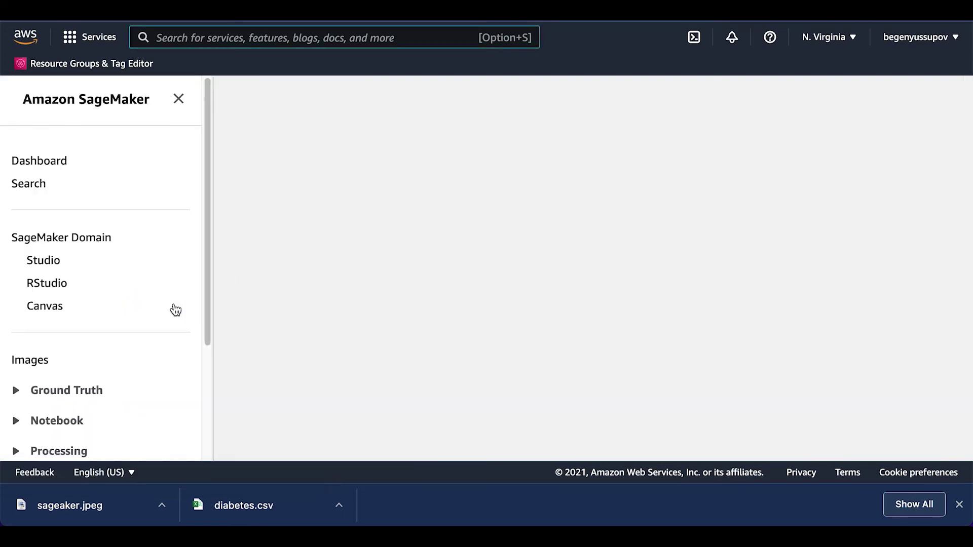
{"action": "scroll", "coordinate": [164, 310], "scroll_direction": "down", "scroll_amount": 2}
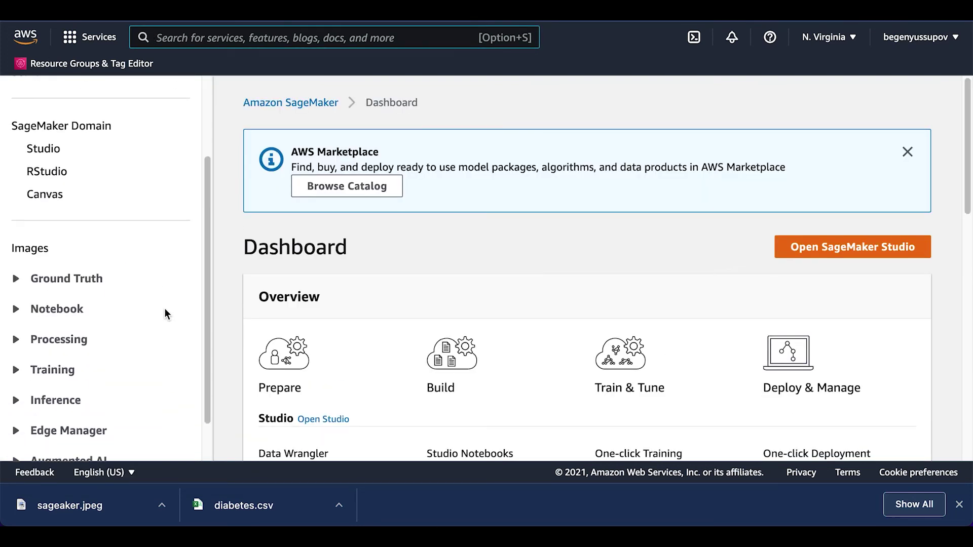
{"action": "scroll", "coordinate": [164, 314], "scroll_direction": "down", "scroll_amount": 1}
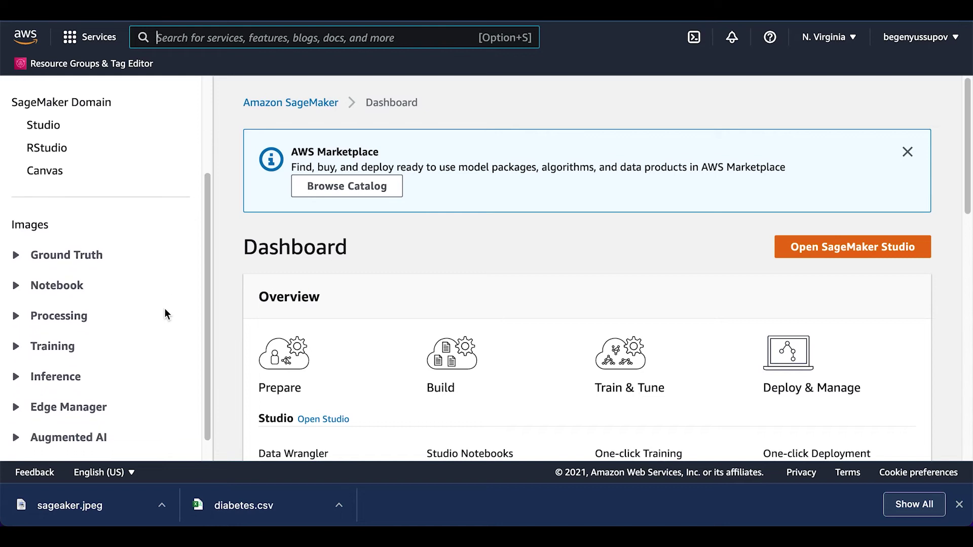
{"action": "left_click", "coordinate": [59, 317]}
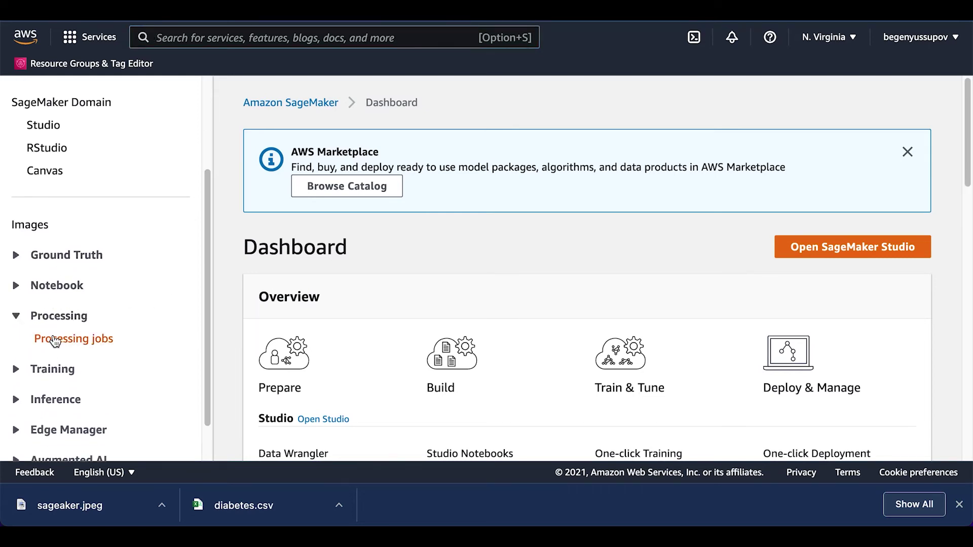
{"action": "left_click", "coordinate": [55, 340]}
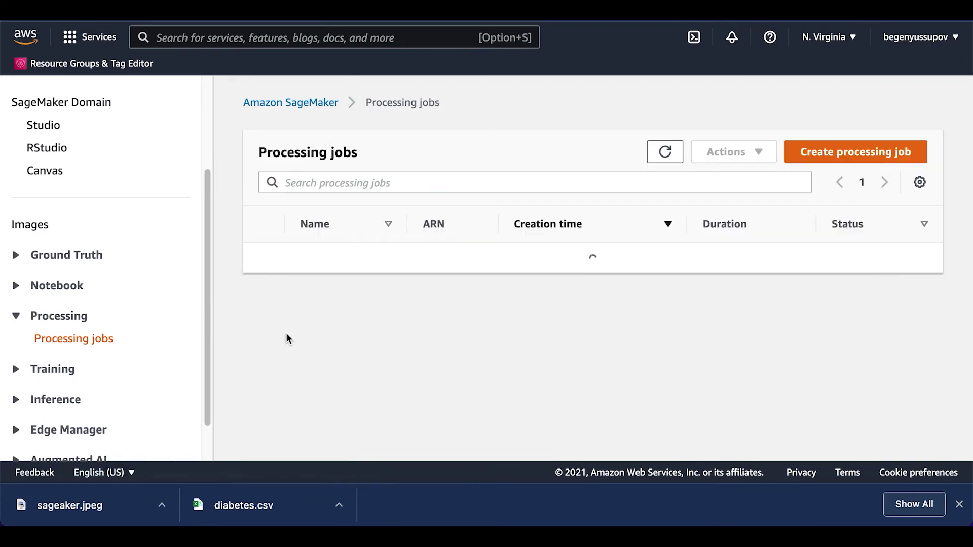
Step: Review the processing jobs' durations and statuses, sorting by creation time oldest first and back to newest first
{"action": "scroll", "coordinate": [286, 338], "scroll_direction": "down", "scroll_amount": 3}
{"action": "scroll", "coordinate": [288, 339], "scroll_direction": "right", "scroll_amount": 5}
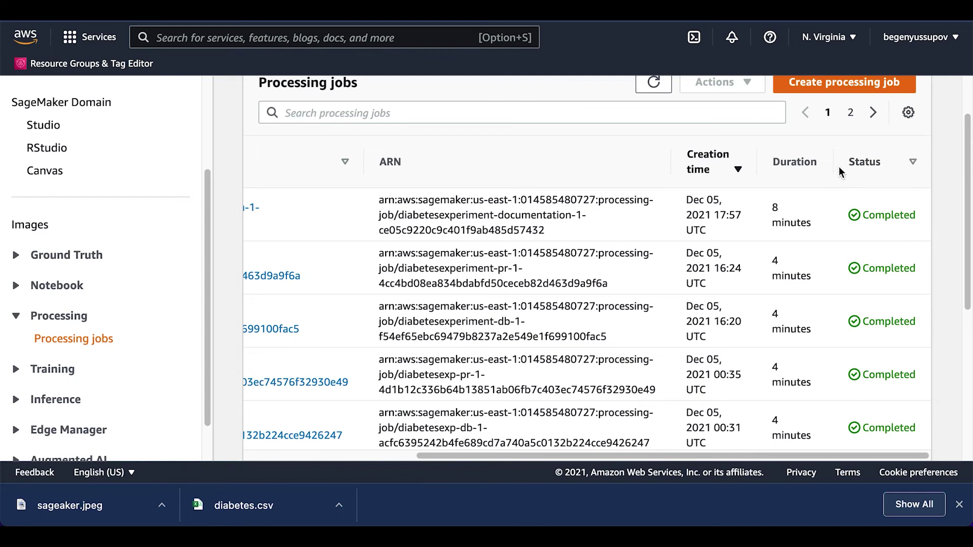
{"action": "left_click", "coordinate": [736, 169]}
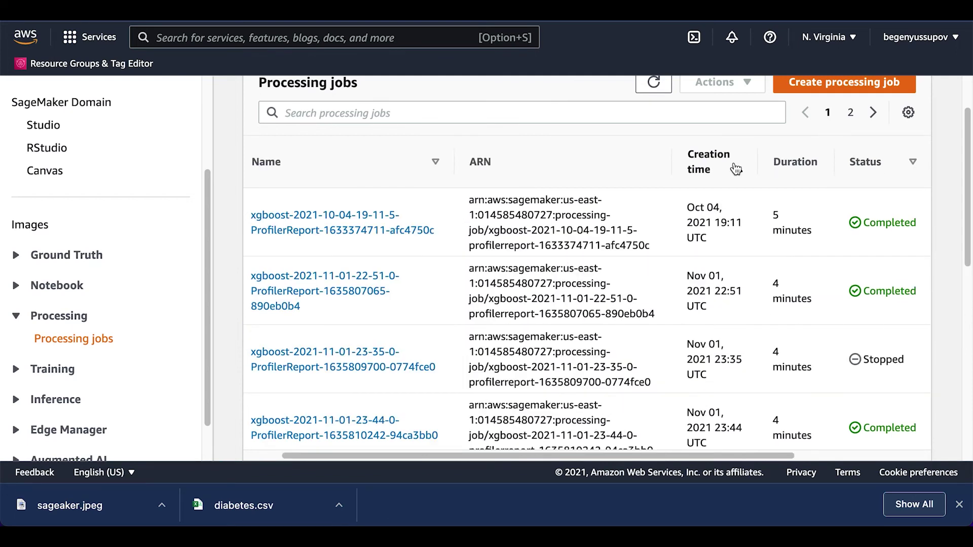
{"action": "left_click", "coordinate": [734, 164]}
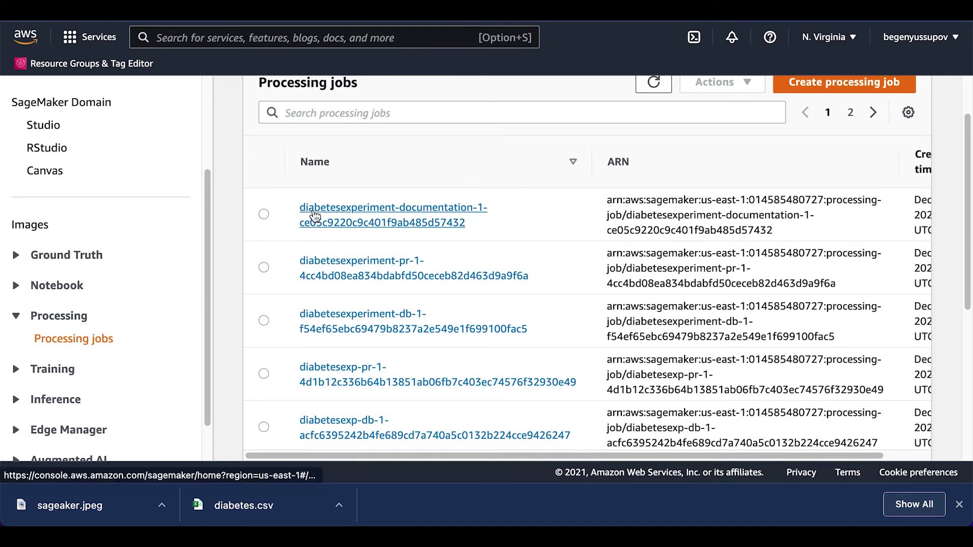
Step: View the SageMaker Training section's algorithms, and review its training jobs' creation times, durations and statuses
{"action": "scroll", "coordinate": [108, 362], "scroll_direction": "down", "scroll_amount": 1}
{"action": "left_click", "coordinate": [52, 340]}
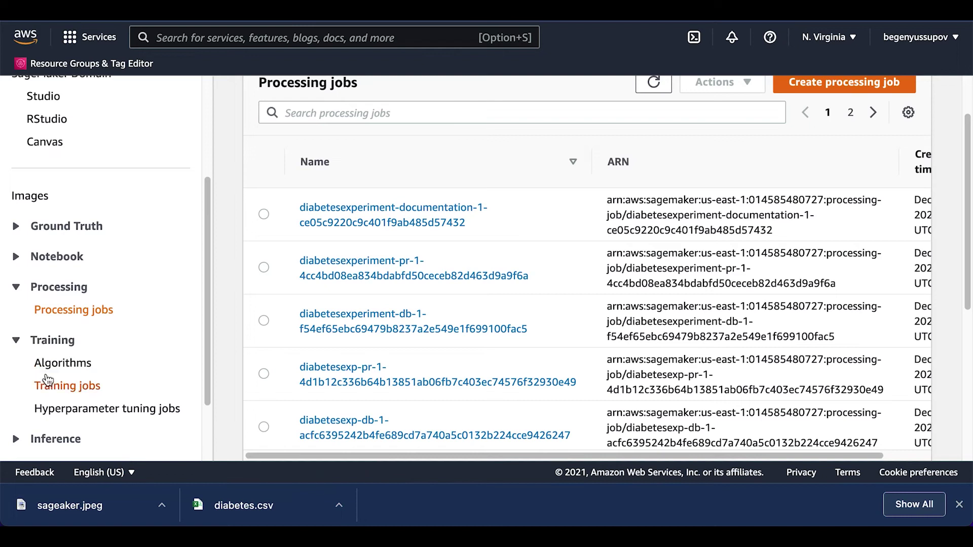
{"action": "left_click", "coordinate": [54, 364]}
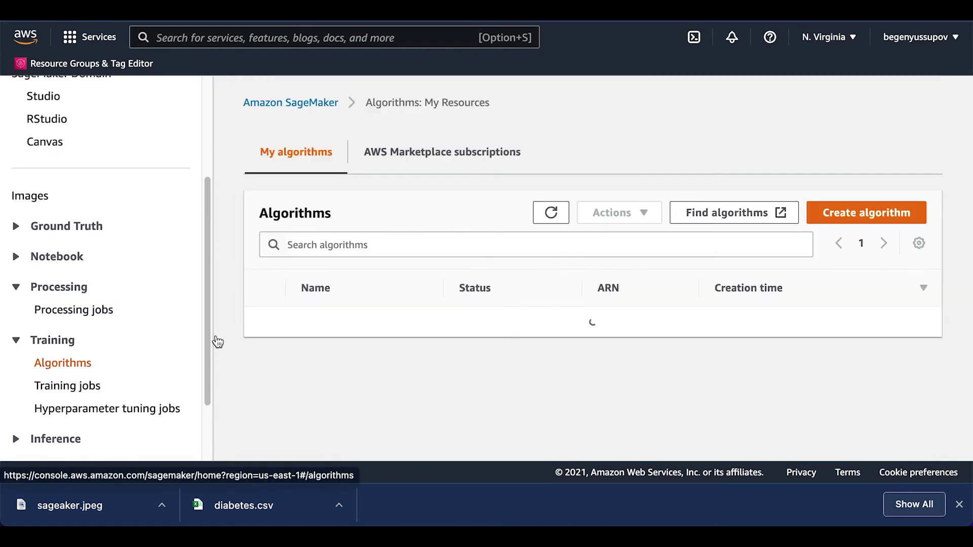
{"action": "scroll", "coordinate": [97, 368], "scroll_direction": "down", "scroll_amount": 2}
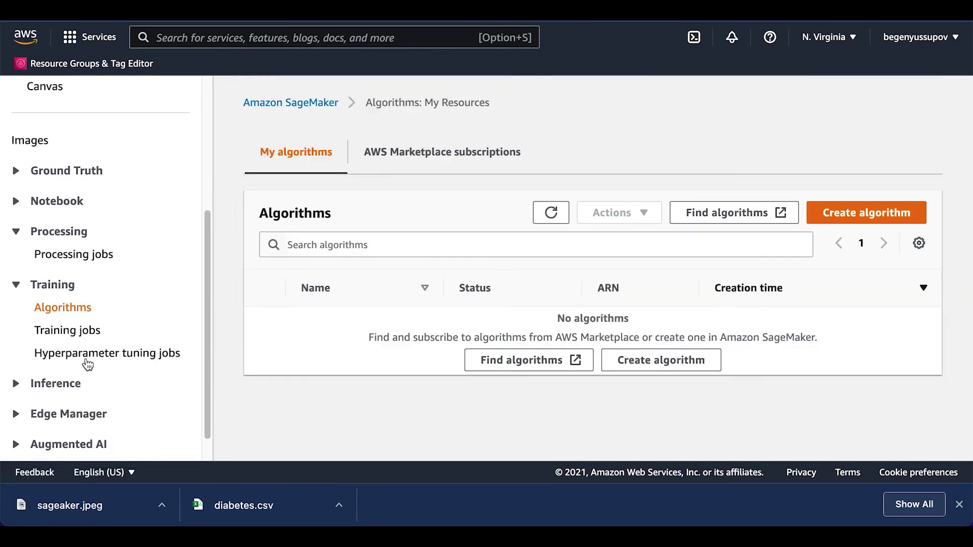
{"action": "left_click", "coordinate": [76, 331]}
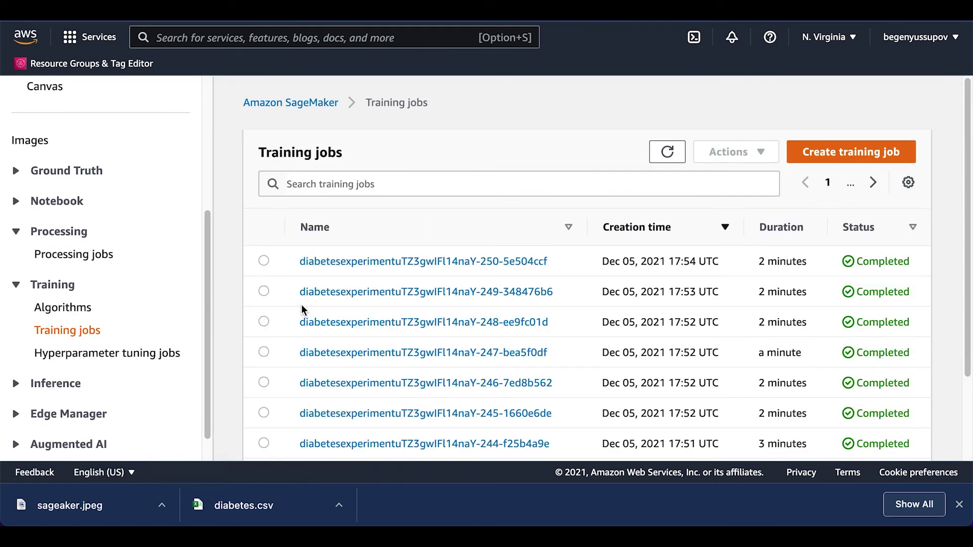
{"action": "scroll", "coordinate": [302, 310], "scroll_direction": "down", "scroll_amount": 2}
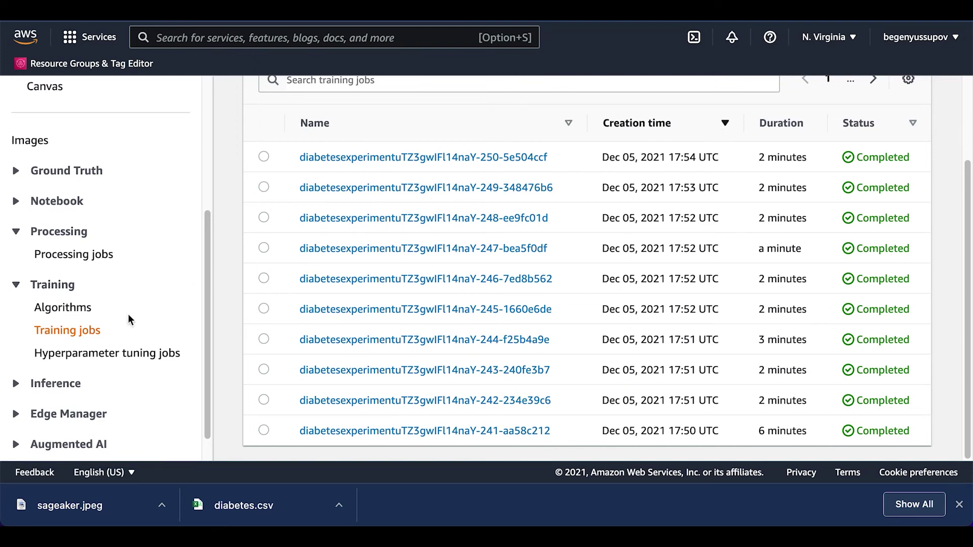
Step: Open the Models list in SageMaker's Inference section and look through the models from the diabetes experiment
{"action": "scroll", "coordinate": [106, 341], "scroll_direction": "down", "scroll_amount": 1}
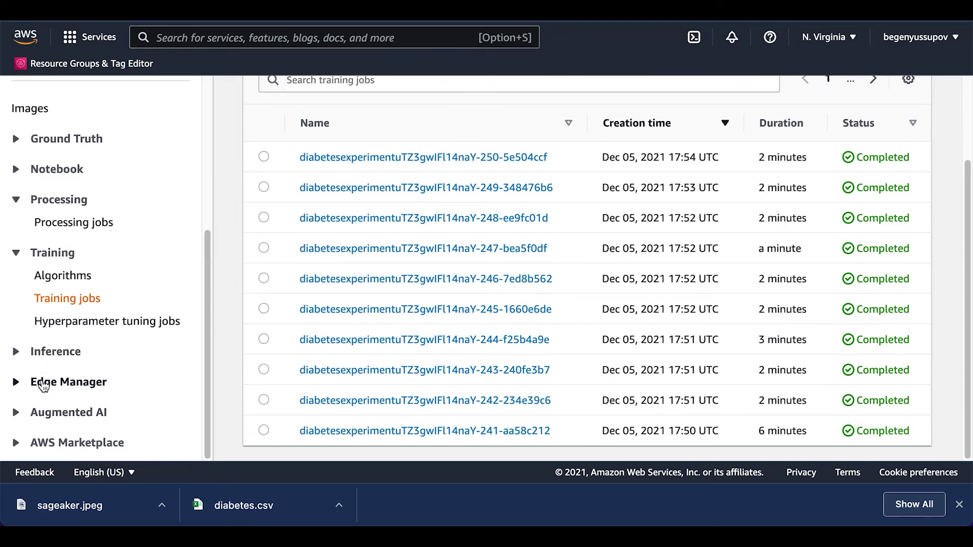
{"action": "left_click", "coordinate": [41, 361]}
{"action": "scroll", "coordinate": [50, 418], "scroll_direction": "down", "scroll_amount": 1}
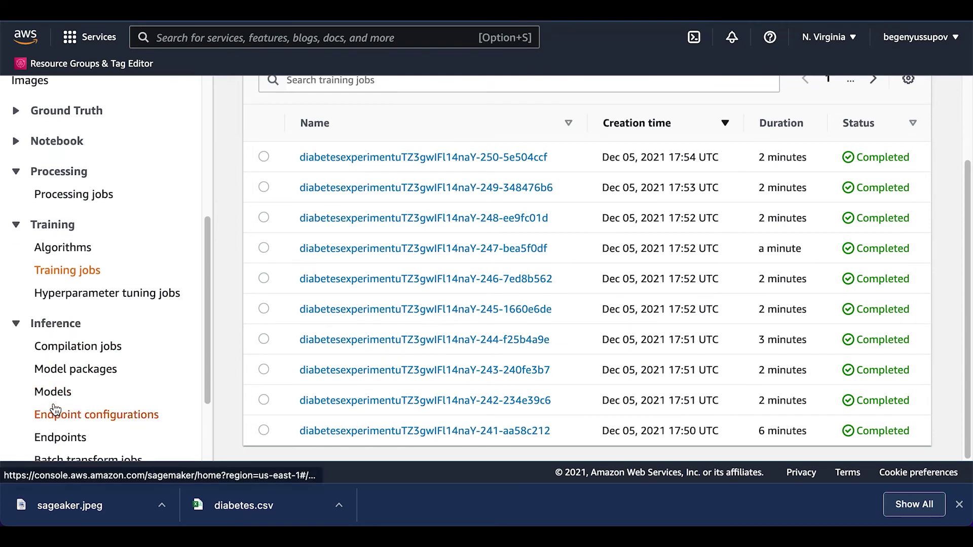
{"action": "left_click", "coordinate": [55, 400]}
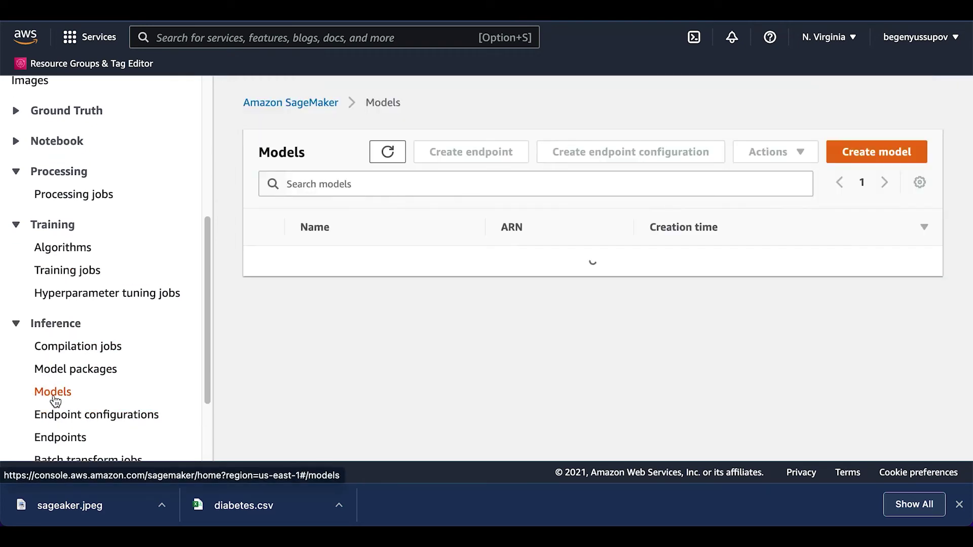
{"action": "scroll", "coordinate": [355, 384], "scroll_direction": "down", "scroll_amount": 2}
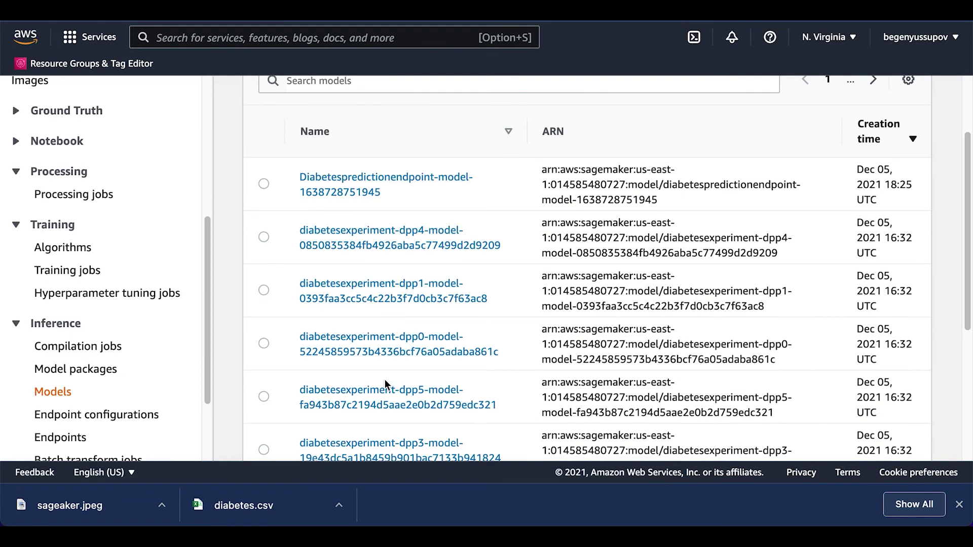
Step: Open the details of Diabetespredictionendpoint from the list of inference endpoints
{"action": "left_click", "coordinate": [61, 439]}
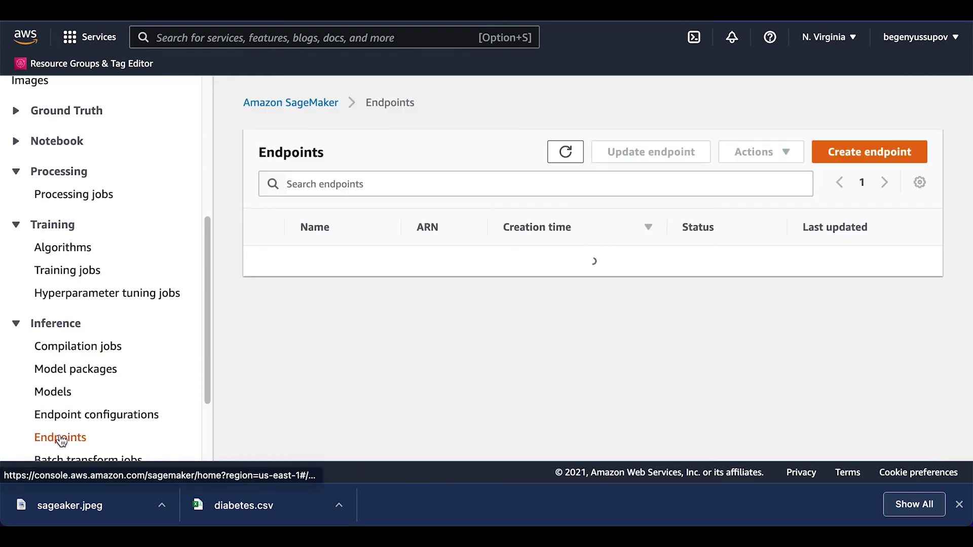
{"action": "left_click_drag", "start_coordinate": [390, 332], "coordinate": [337, 332]}
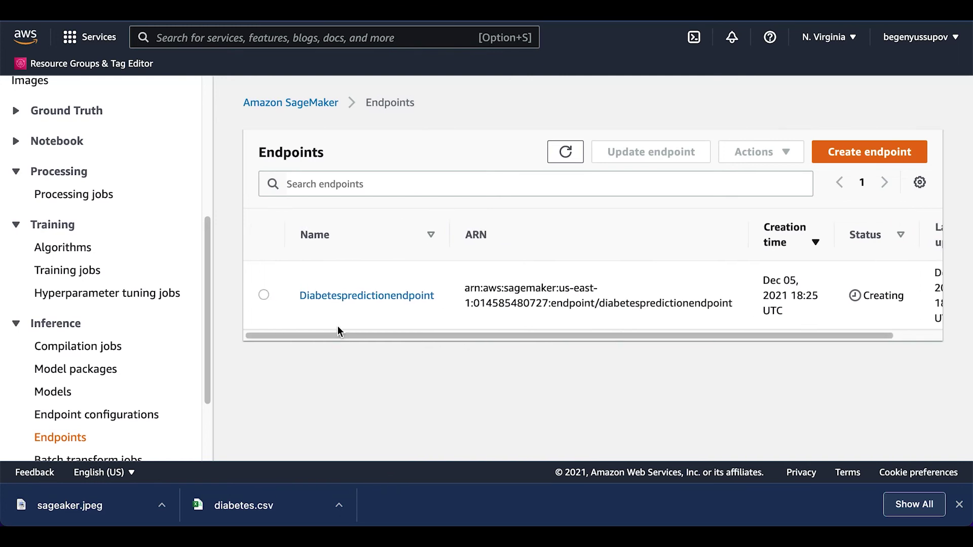
{"action": "left_click", "coordinate": [341, 299]}
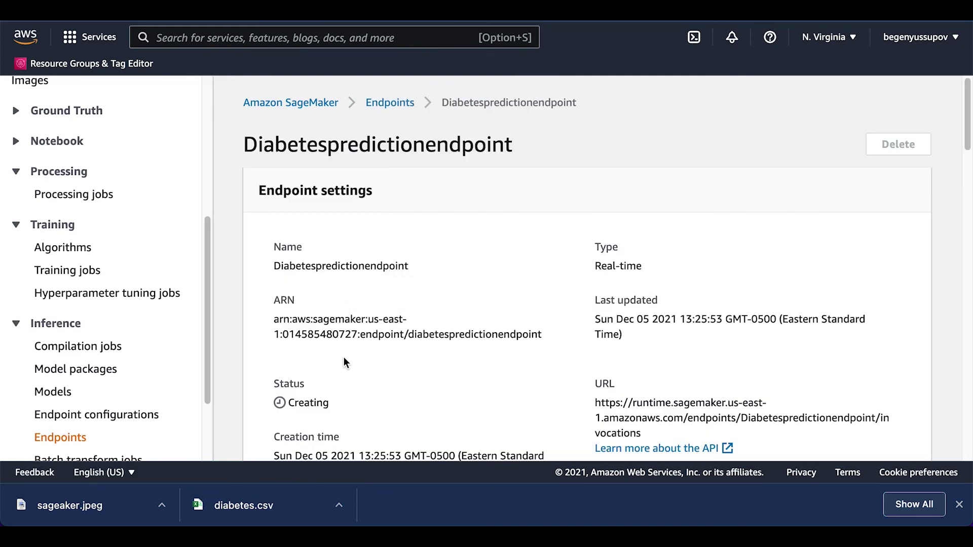
Step: Examine the endpoint's settings, monitoring links, data capture, production variants and async invocation configuration
{"action": "scroll", "coordinate": [343, 357], "scroll_direction": "down", "scroll_amount": 3}
{"action": "scroll", "coordinate": [344, 357], "scroll_direction": "down", "scroll_amount": 10}
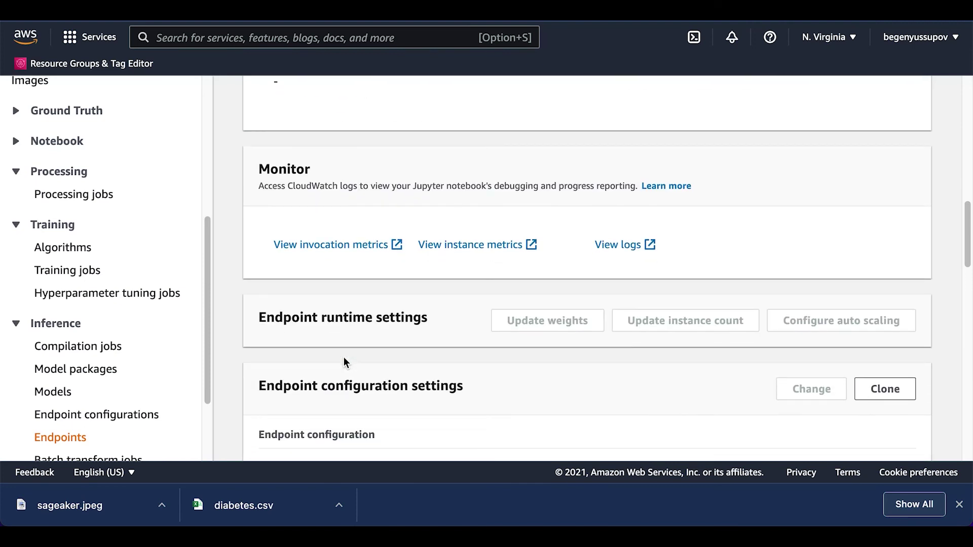
{"action": "scroll", "coordinate": [343, 357], "scroll_direction": "up", "scroll_amount": 8}
{"action": "scroll", "coordinate": [344, 356], "scroll_direction": "down", "scroll_amount": 10}
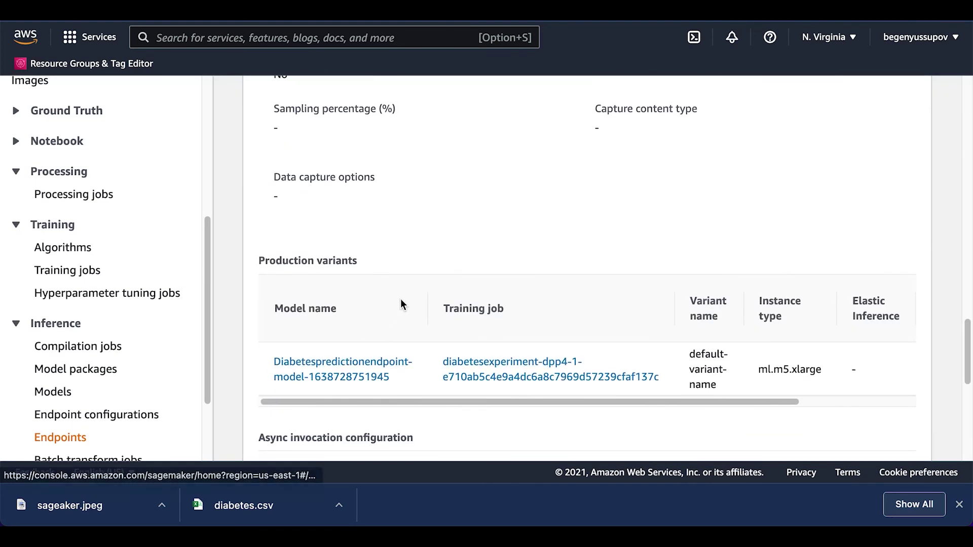
{"action": "scroll", "coordinate": [401, 302], "scroll_direction": "down", "scroll_amount": 6}
{"action": "scroll", "coordinate": [404, 300], "scroll_direction": "up", "scroll_amount": 2}
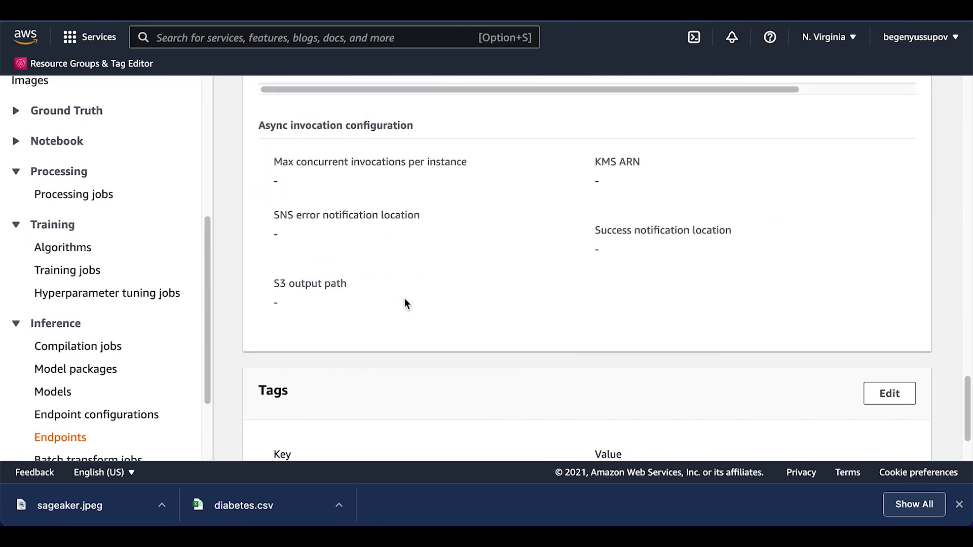
{"action": "scroll", "coordinate": [230, 326], "scroll_direction": "up", "scroll_amount": 4}
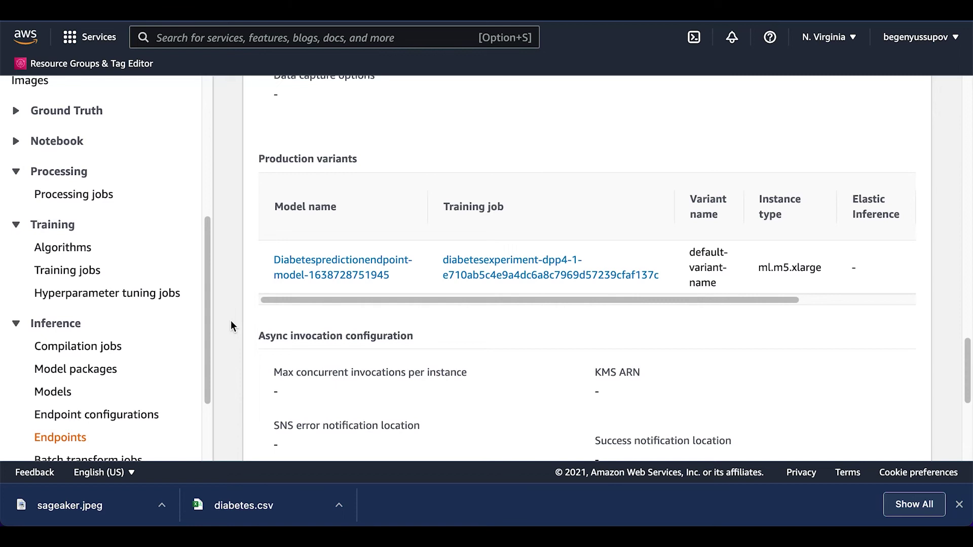
{"action": "scroll", "coordinate": [231, 321], "scroll_direction": "up", "scroll_amount": 1}
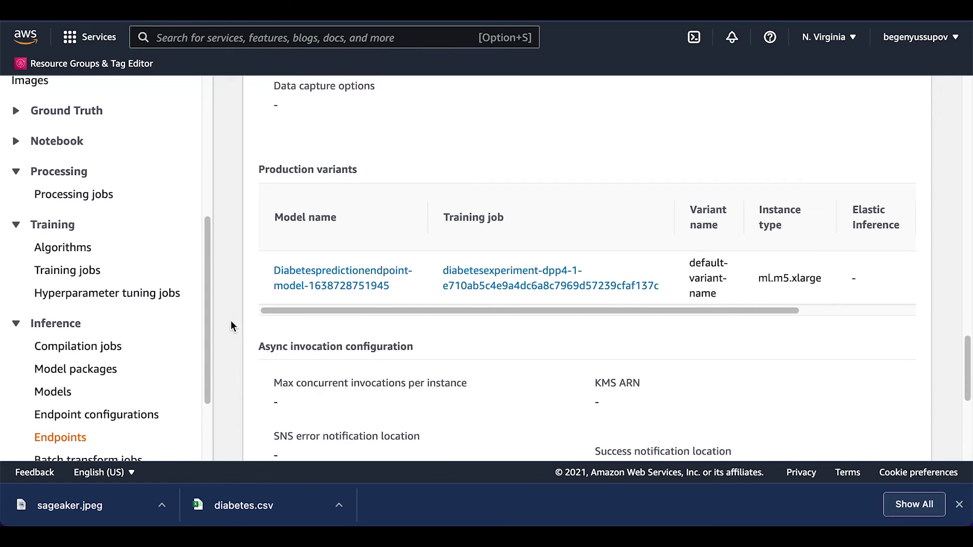
{"action": "scroll", "coordinate": [230, 320], "scroll_direction": "down", "scroll_amount": 1}
{"action": "scroll", "coordinate": [156, 350], "scroll_direction": "down", "scroll_amount": 2}
{"action": "scroll", "coordinate": [157, 355], "scroll_direction": "down", "scroll_amount": 3}
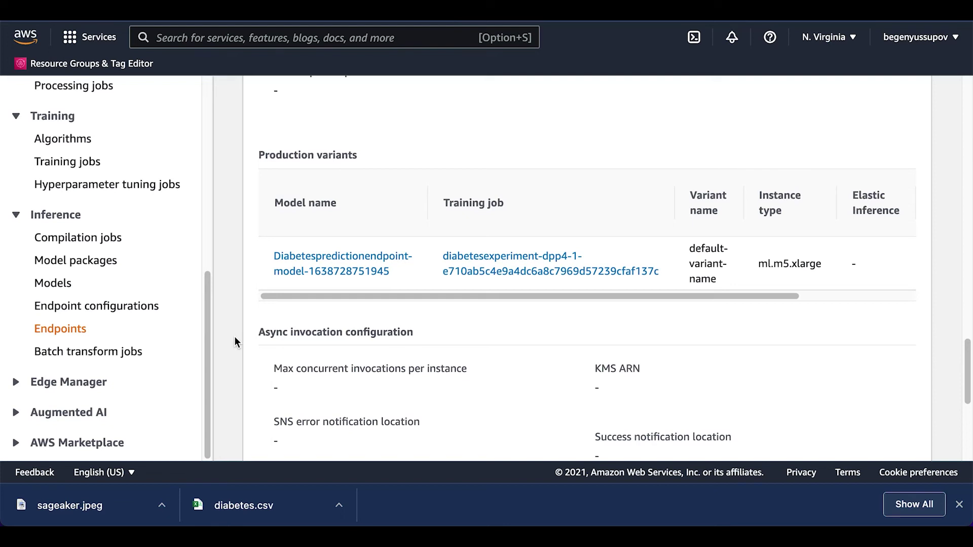
{"action": "scroll", "coordinate": [226, 225], "scroll_direction": "up", "scroll_amount": 7}
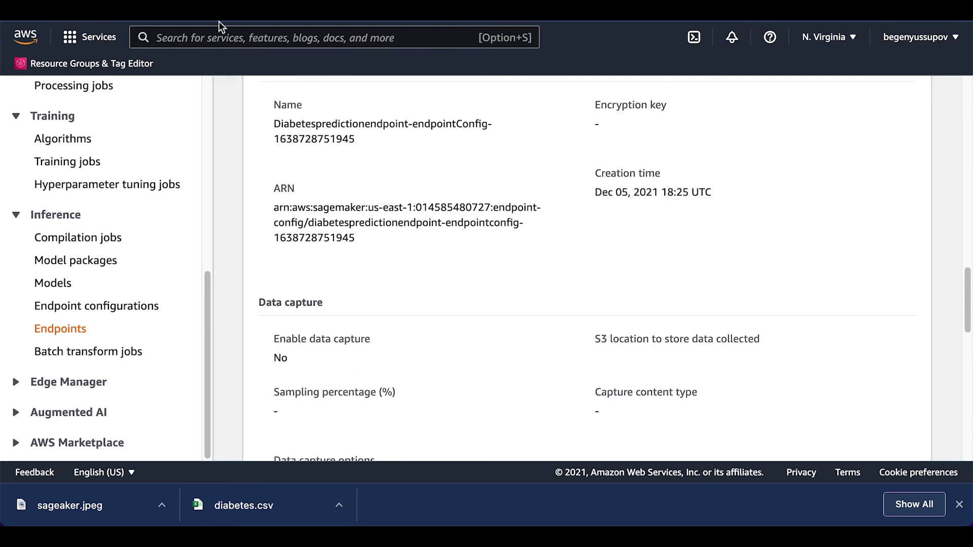
Step: Search the AWS services for s3 and go to the Amazon S3 console
{"action": "left_click", "coordinate": [219, 38]}
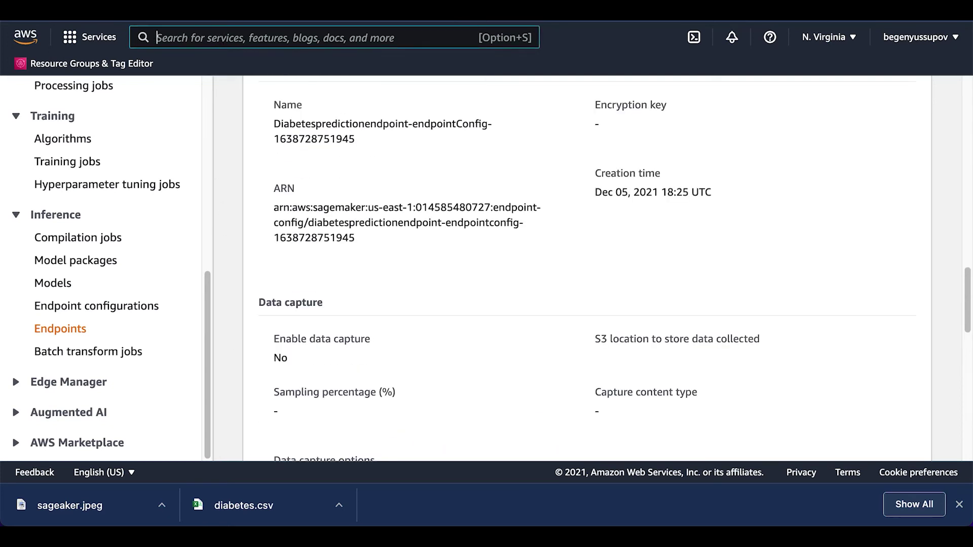
{"action": "type", "text": "s3"}
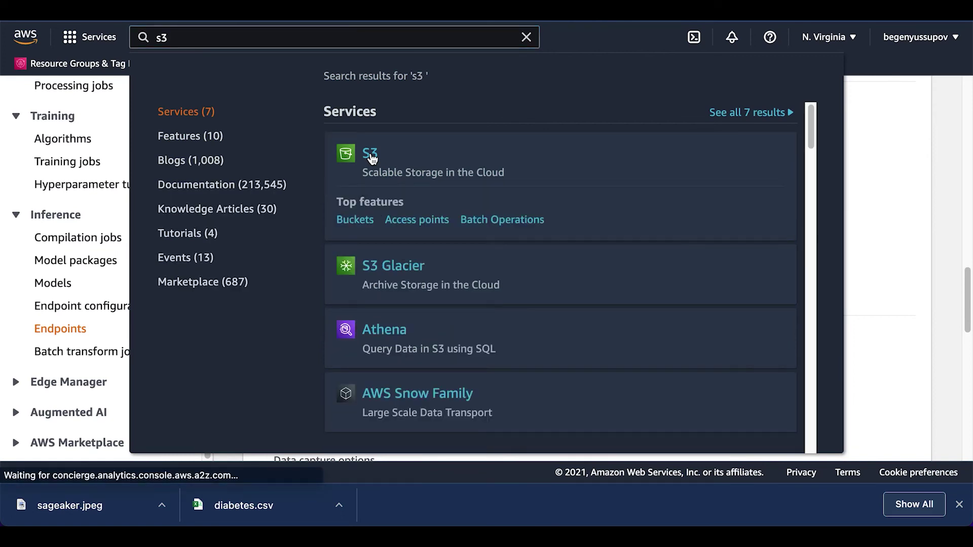
{"action": "left_click", "coordinate": [371, 154]}
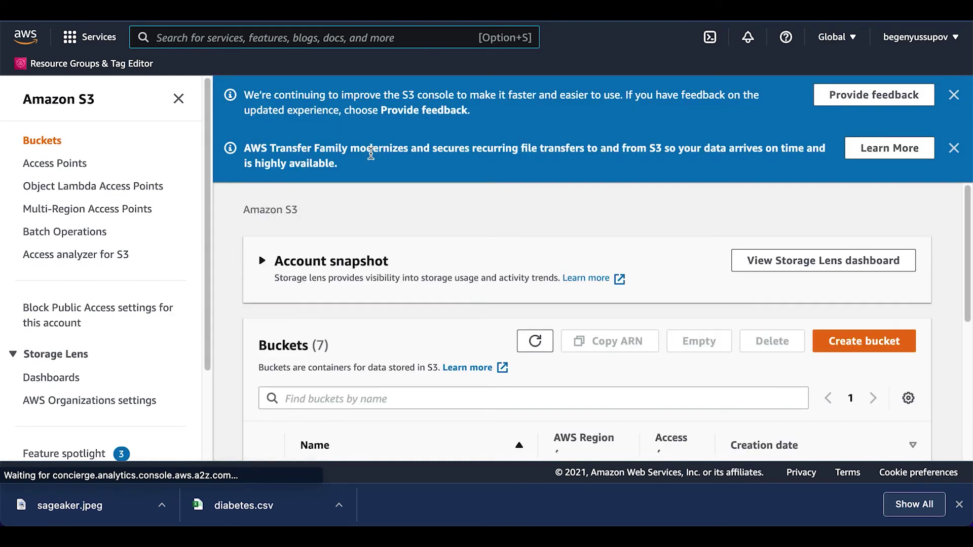
Step: Open the sagemaker-studio bucket in the bucket list and go into its diabetesexperiment folder
{"action": "scroll", "coordinate": [385, 289], "scroll_direction": "down", "scroll_amount": 5}
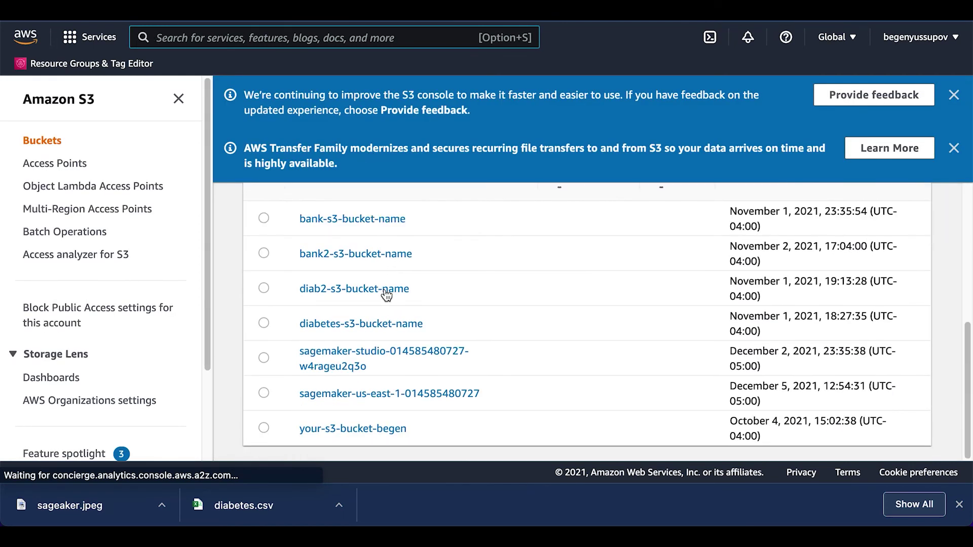
{"action": "left_click", "coordinate": [355, 359]}
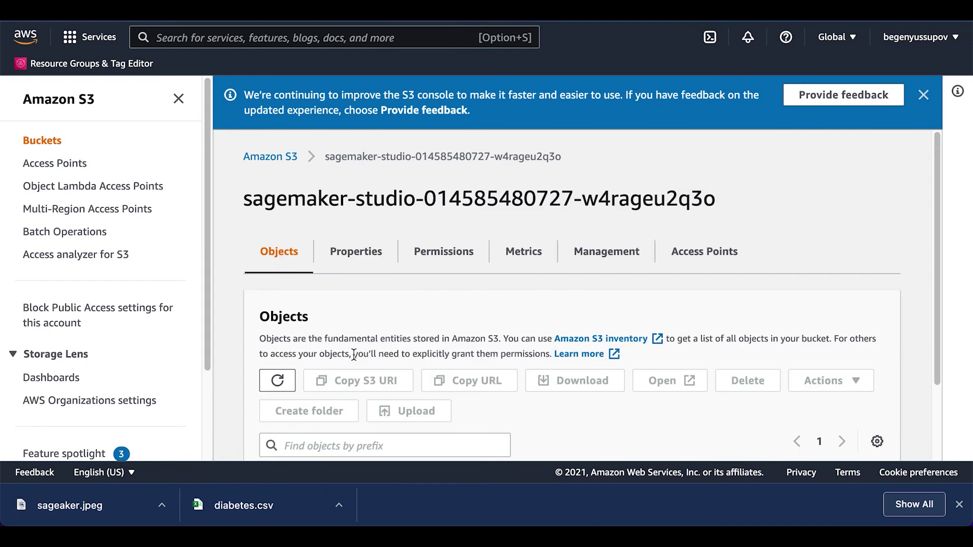
{"action": "scroll", "coordinate": [354, 355], "scroll_direction": "down", "scroll_amount": 2}
{"action": "scroll", "coordinate": [353, 357], "scroll_direction": "down", "scroll_amount": 2}
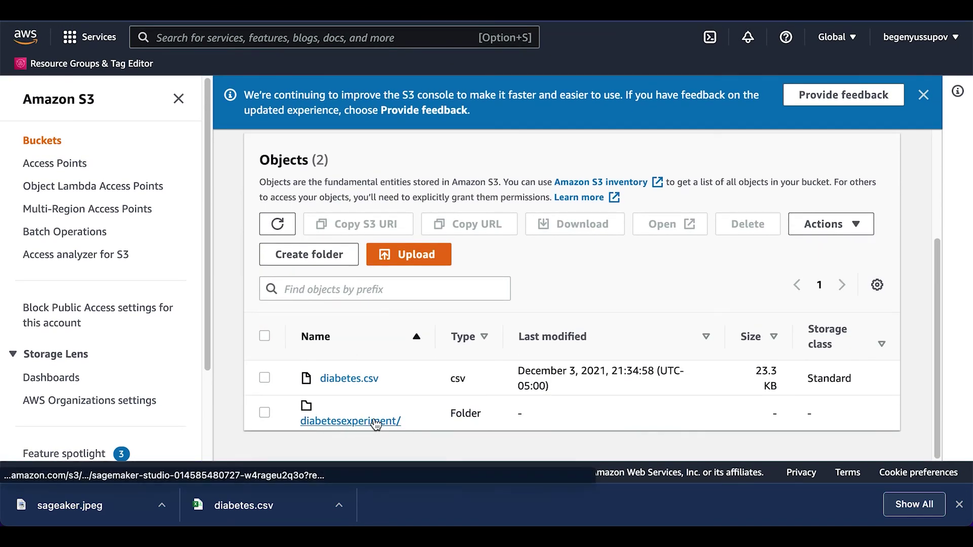
{"action": "left_click", "coordinate": [375, 422]}
Step: Look through the subfolders of diabetesexperiment and open the data-processor-models folder
{"action": "scroll", "coordinate": [375, 424], "scroll_direction": "down", "scroll_amount": 4}
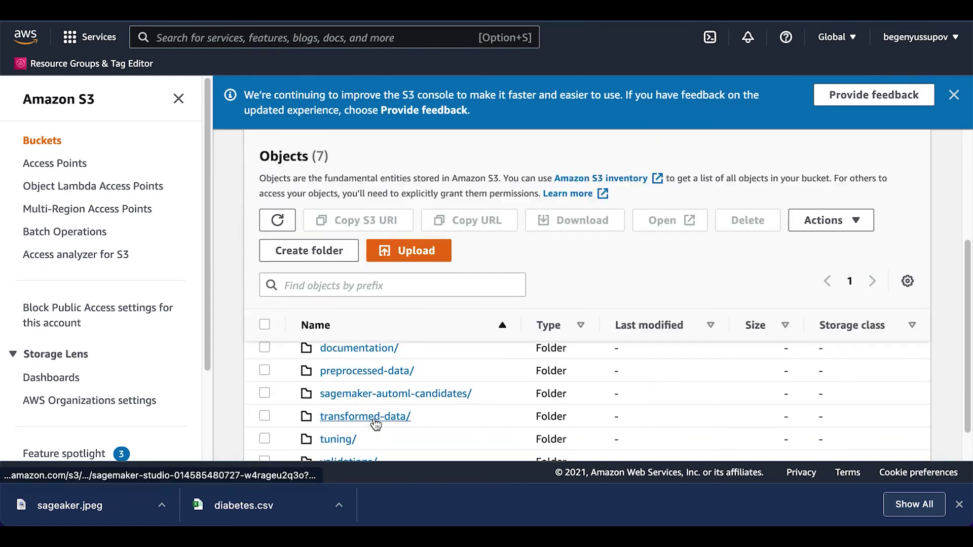
{"action": "scroll", "coordinate": [254, 434], "scroll_direction": "up", "scroll_amount": 5}
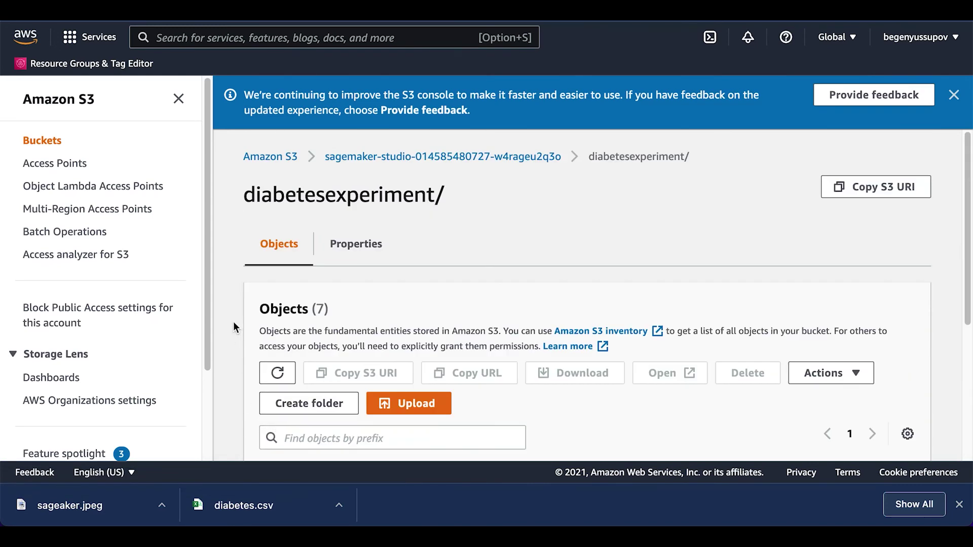
{"action": "scroll", "coordinate": [233, 323], "scroll_direction": "down", "scroll_amount": 4}
{"action": "scroll", "coordinate": [233, 323], "scroll_direction": "up", "scroll_amount": 2}
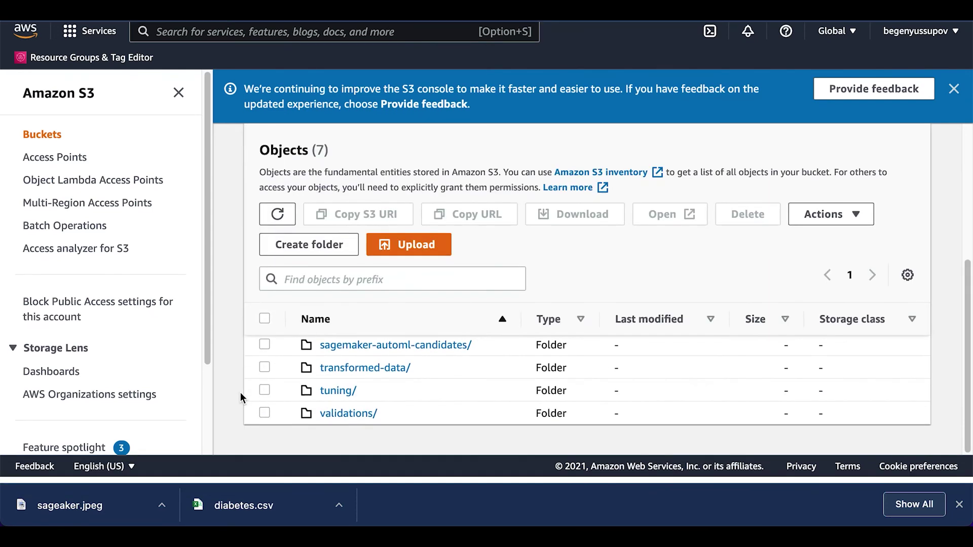
{"action": "scroll", "coordinate": [228, 391], "scroll_direction": "up", "scroll_amount": 3}
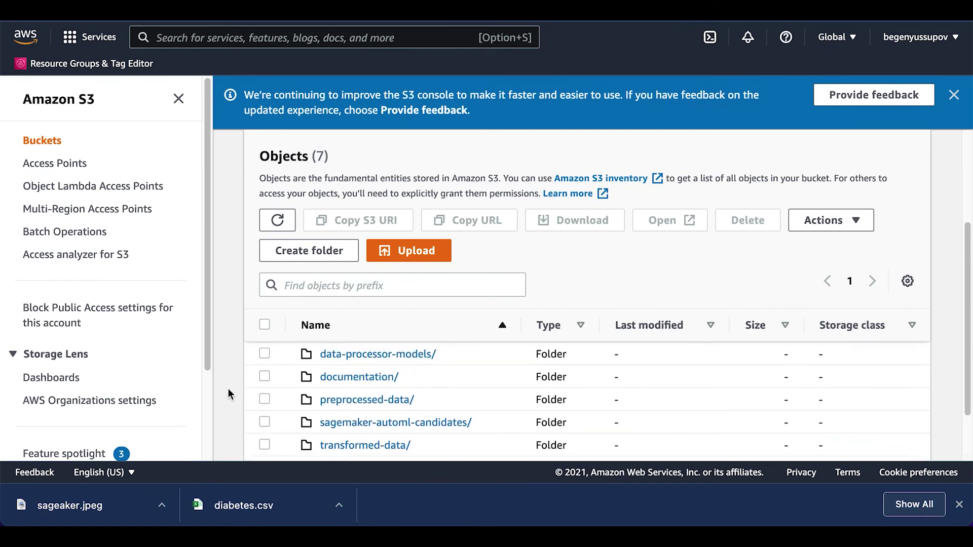
{"action": "left_click", "coordinate": [358, 362]}
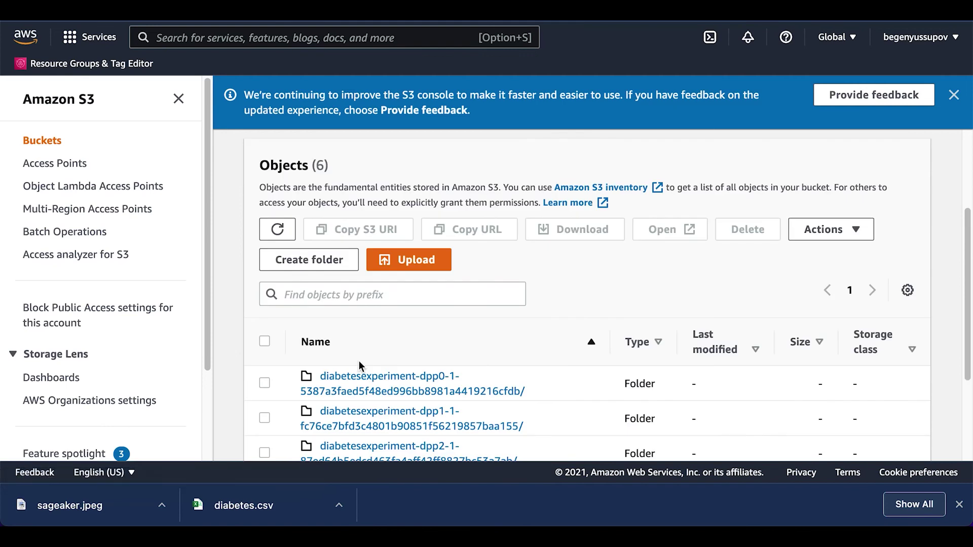
Step: Open the output folder inside the diabetesexperiment-dpp0-1 folder and examine the model file stored there
{"action": "scroll", "coordinate": [332, 386], "scroll_direction": "down", "scroll_amount": 1}
{"action": "scroll", "coordinate": [332, 386], "scroll_direction": "up", "scroll_amount": 2}
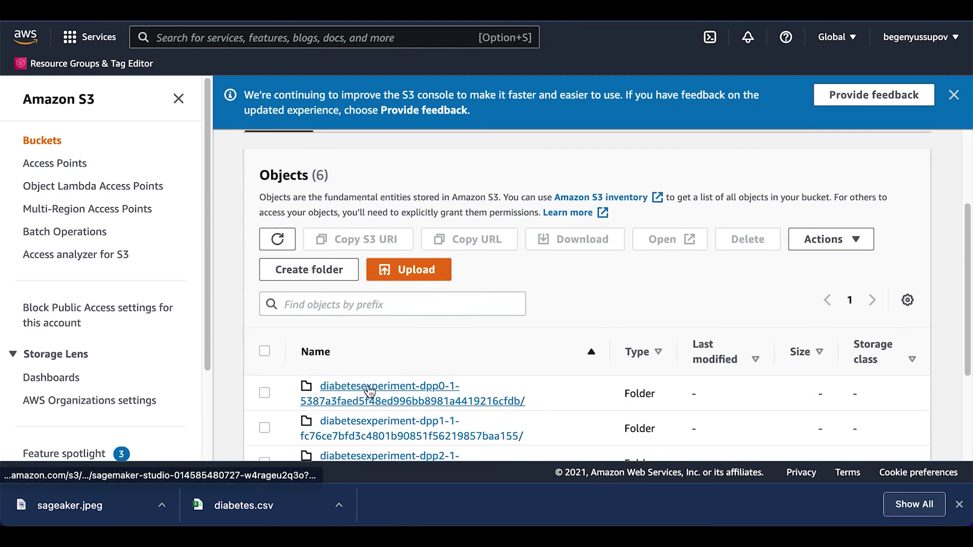
{"action": "left_click", "coordinate": [370, 393]}
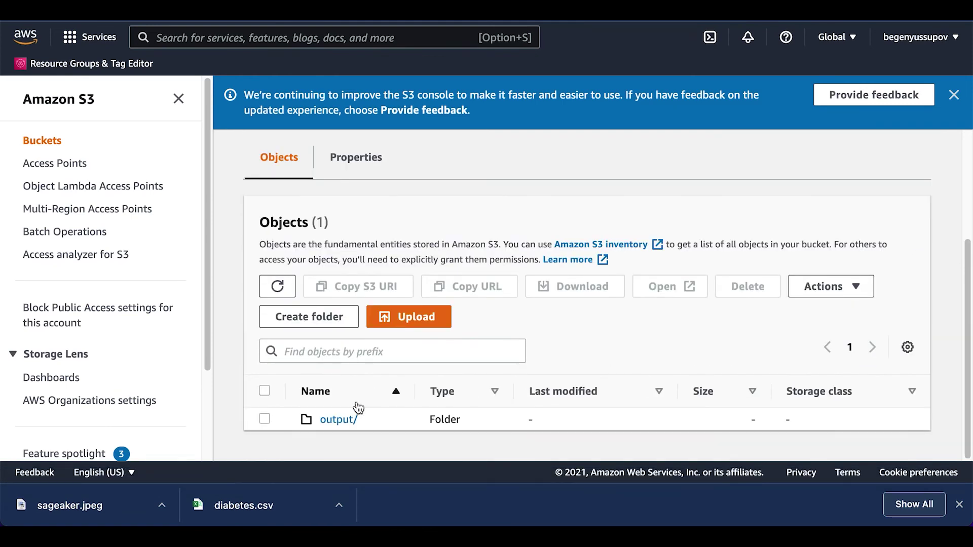
{"action": "left_click", "coordinate": [340, 420]}
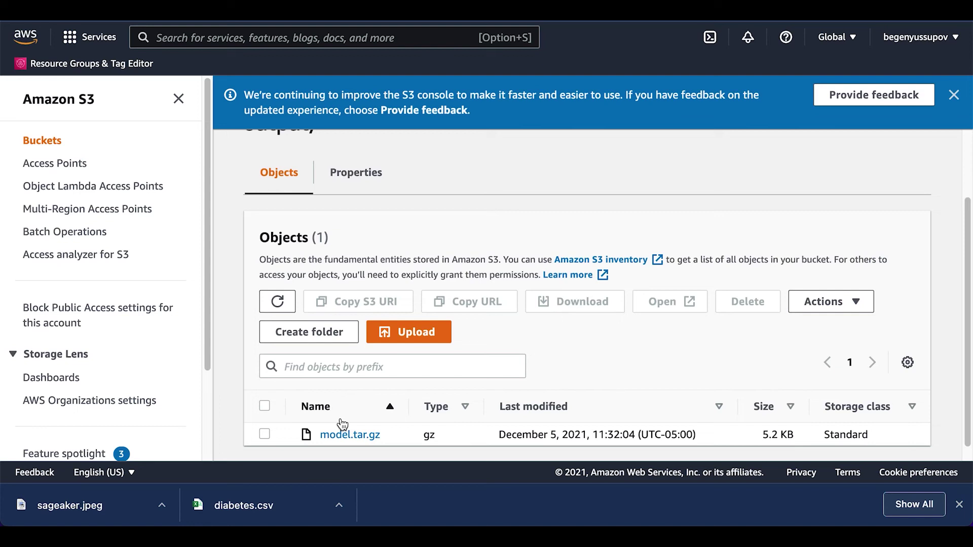
{"action": "scroll", "coordinate": [347, 409], "scroll_direction": "down", "scroll_amount": 1}
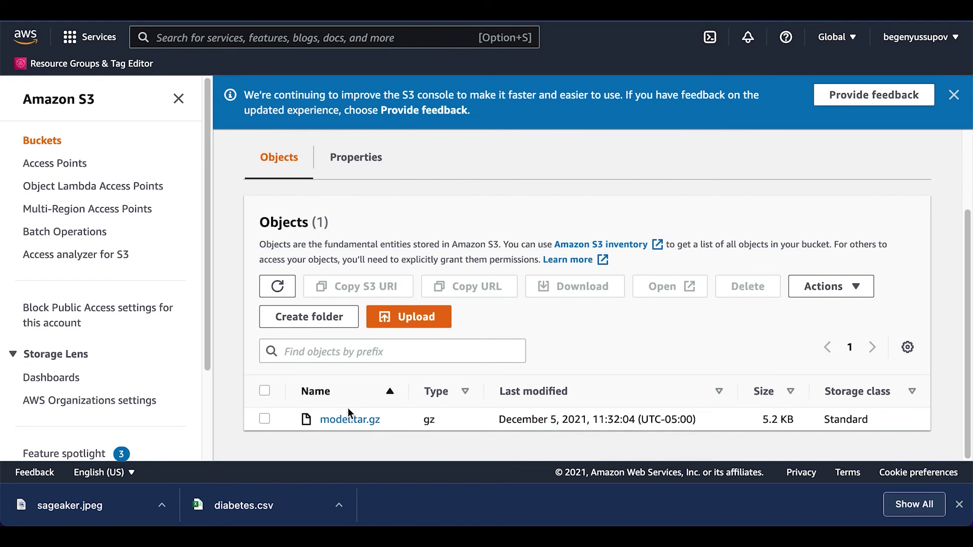
{"action": "scroll", "coordinate": [314, 323], "scroll_direction": "up", "scroll_amount": 3}
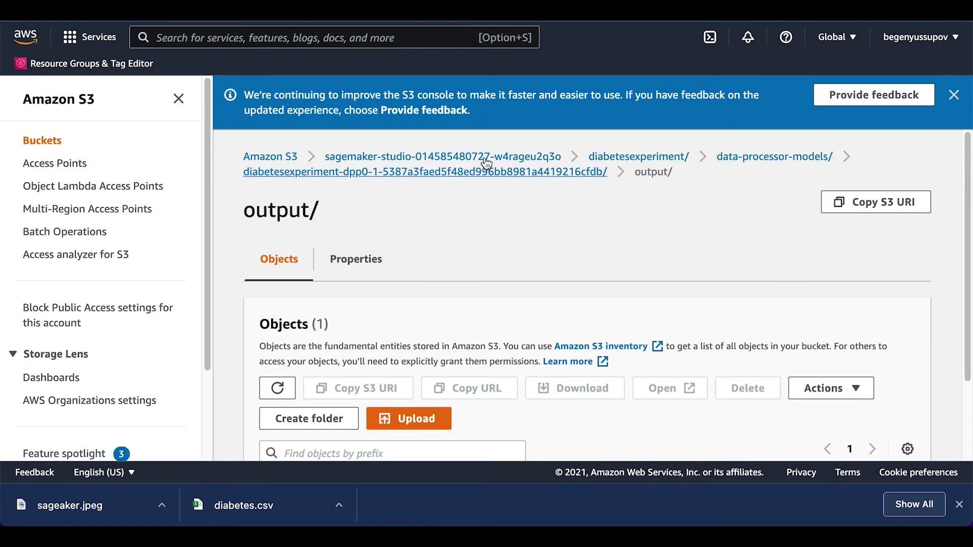
Step: Go back up to the diabetesexperiment folder and look through its list of subfolders
{"action": "left_click", "coordinate": [641, 158]}
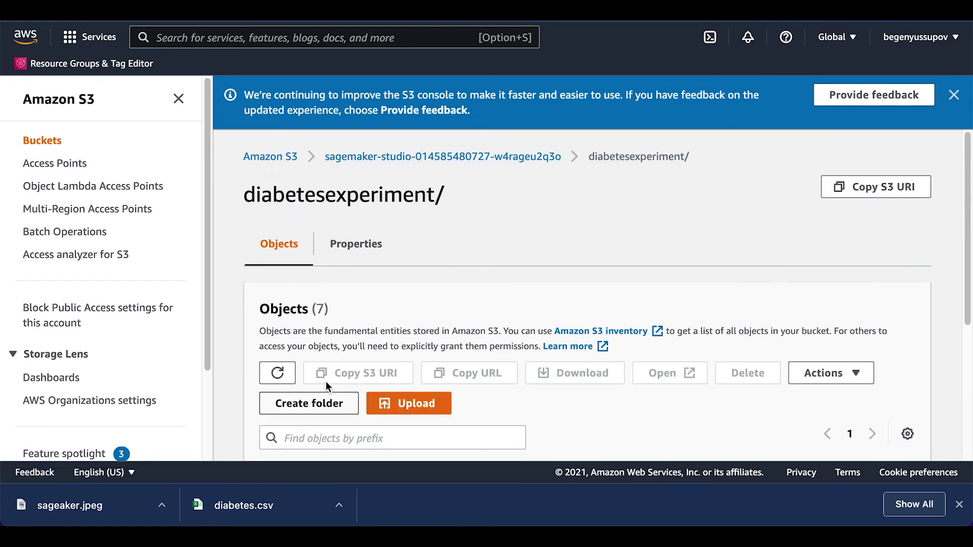
{"action": "scroll", "coordinate": [324, 390], "scroll_direction": "down", "scroll_amount": 3}
{"action": "scroll", "coordinate": [299, 424], "scroll_direction": "down", "scroll_amount": 2}
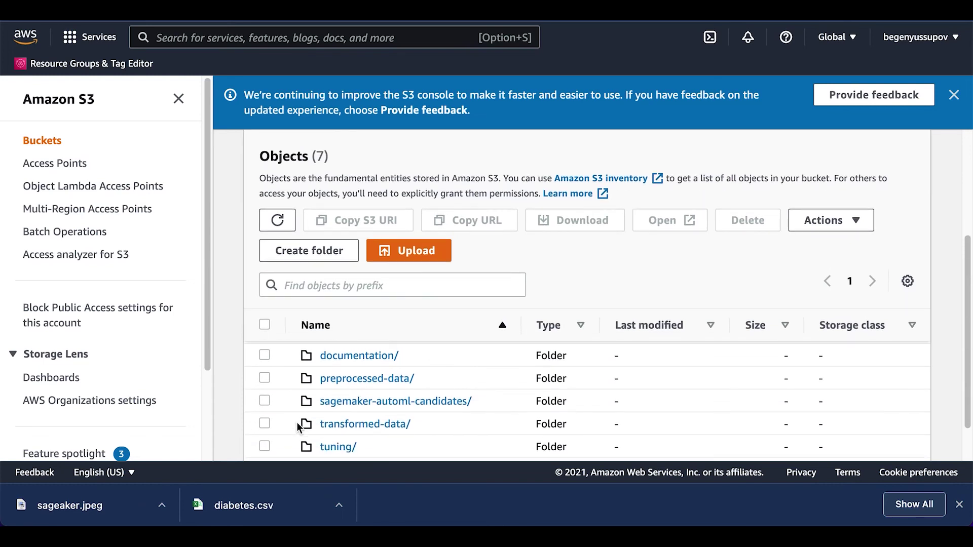
{"action": "scroll", "coordinate": [299, 426], "scroll_direction": "down", "scroll_amount": 2}
{"action": "scroll", "coordinate": [299, 421], "scroll_direction": "up", "scroll_amount": 3}
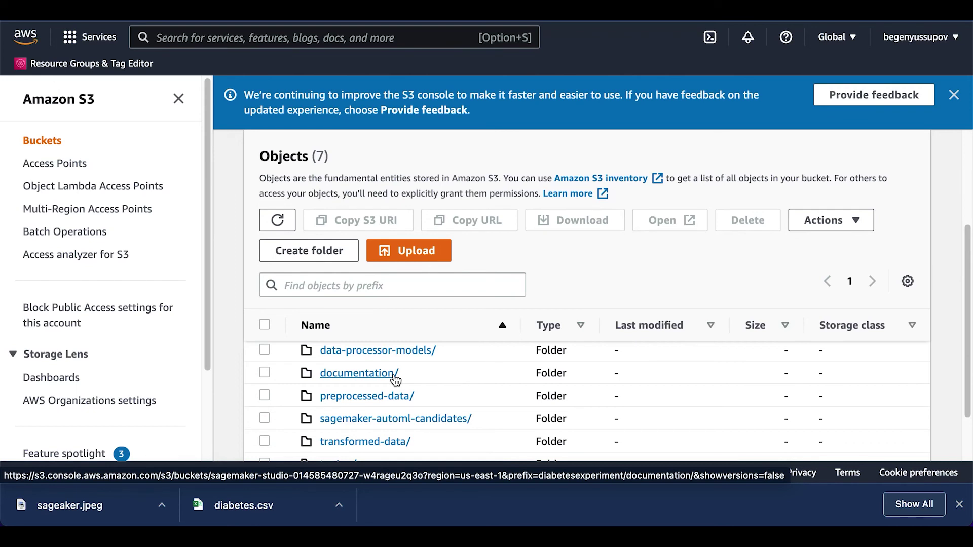
Step: Open the config folder inside documentation/explainability and examine the file stored there
{"action": "left_click", "coordinate": [361, 375]}
{"action": "left_click", "coordinate": [340, 420]}
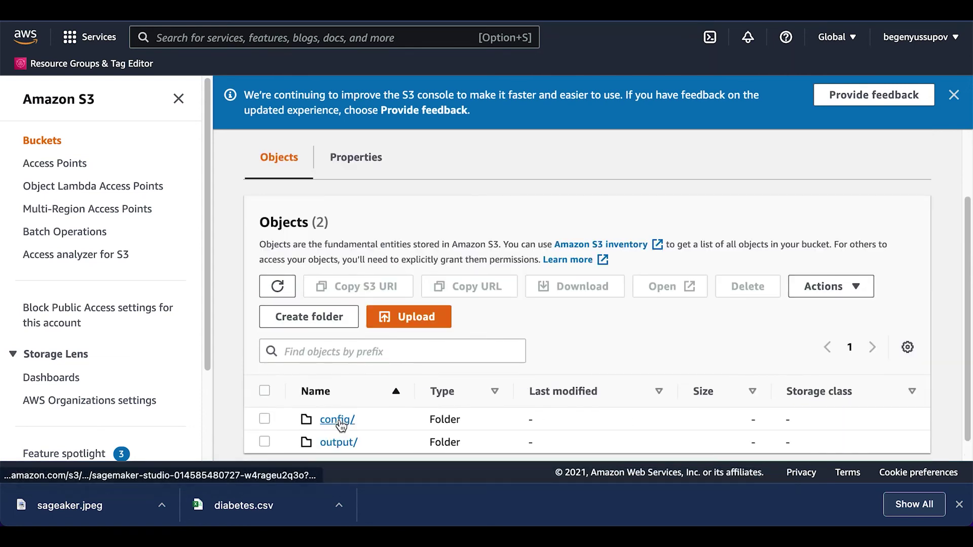
{"action": "scroll", "coordinate": [340, 427], "scroll_direction": "down", "scroll_amount": 1}
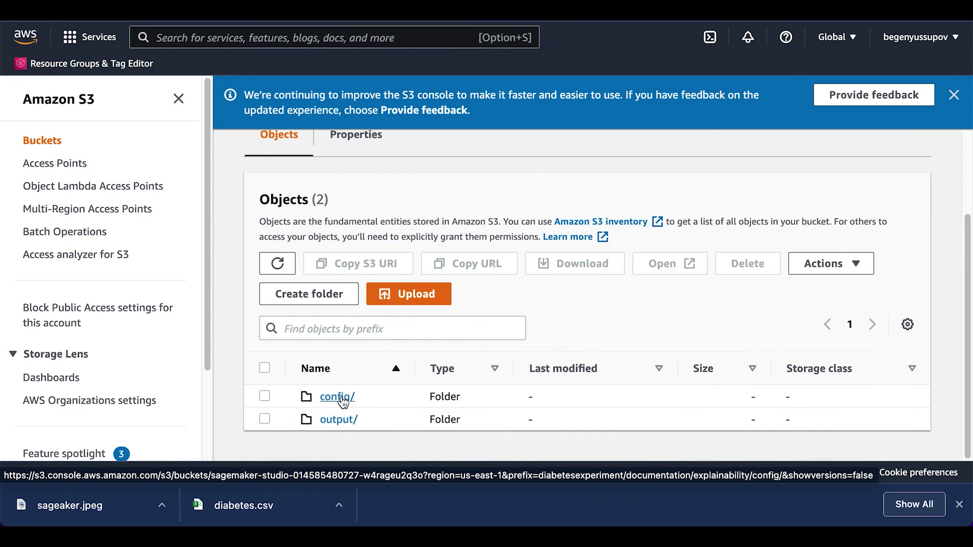
{"action": "left_click", "coordinate": [343, 399]}
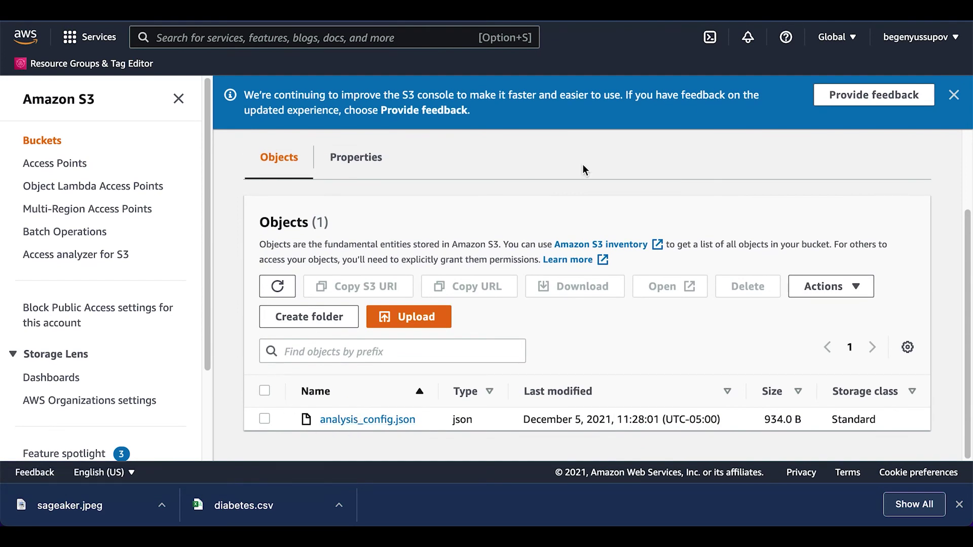
Step: Return to the documentation folder, then browse through explainability and output into the experiment's report folder
{"action": "scroll", "coordinate": [592, 169], "scroll_direction": "up", "scroll_amount": 2}
{"action": "left_click", "coordinate": [738, 156]}
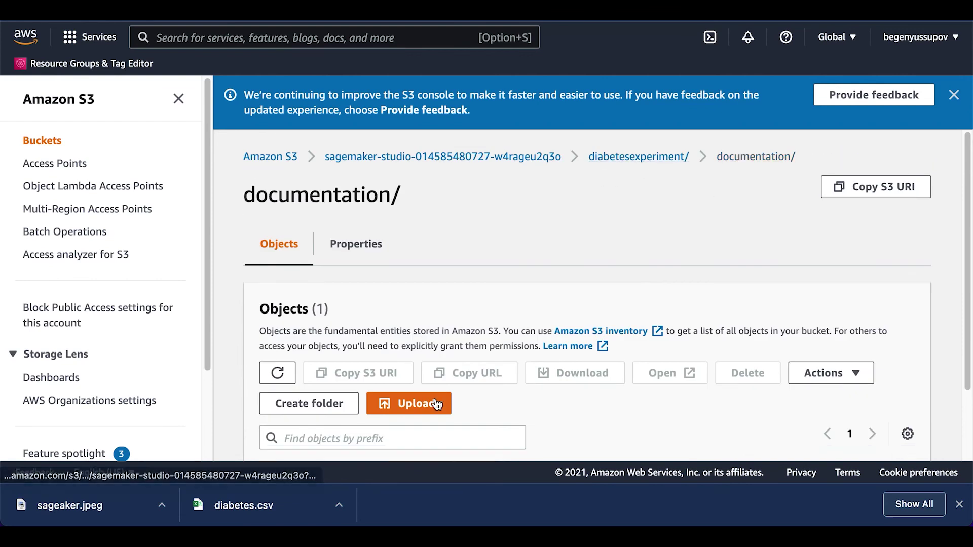
{"action": "scroll", "coordinate": [421, 423], "scroll_direction": "down", "scroll_amount": 2}
{"action": "left_click", "coordinate": [354, 420]}
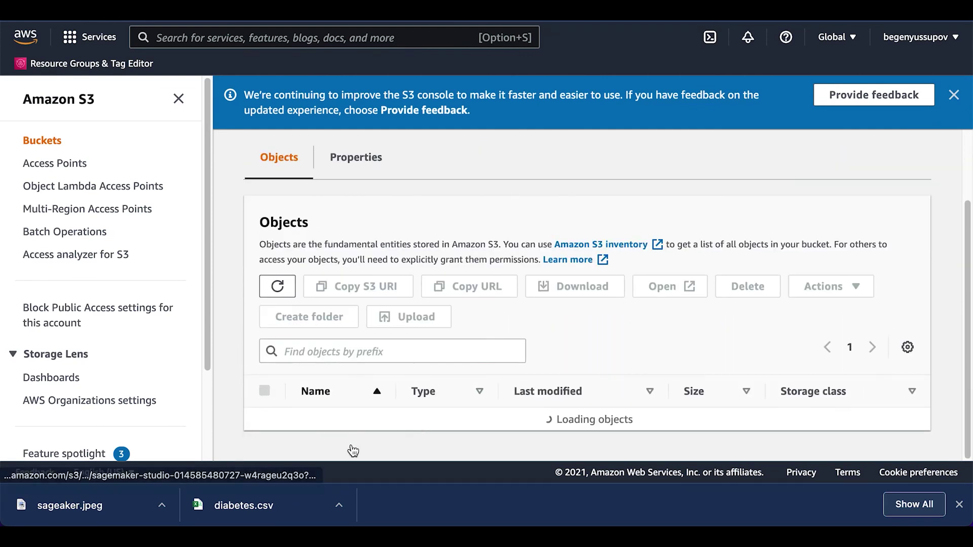
{"action": "left_click", "coordinate": [339, 421]}
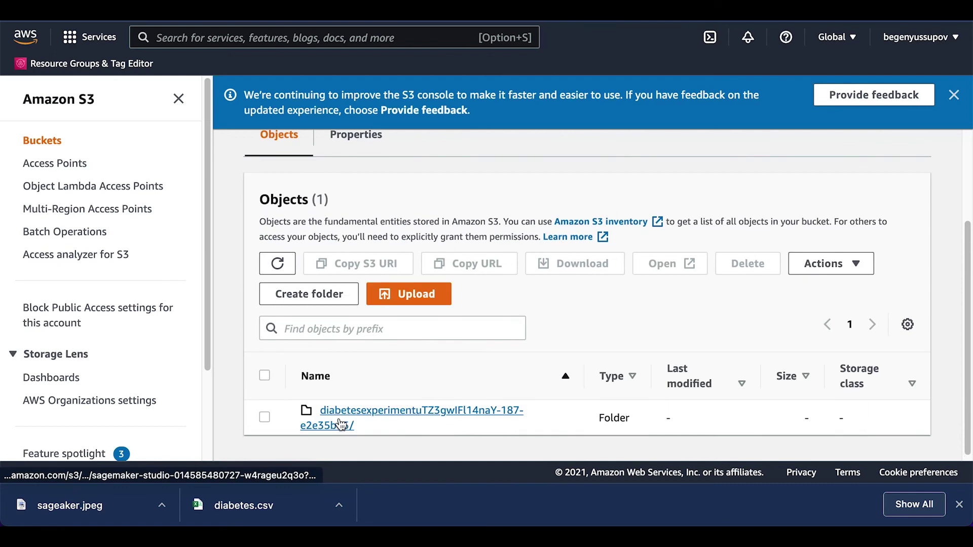
{"action": "left_click", "coordinate": [264, 417]}
{"action": "left_click", "coordinate": [329, 413]}
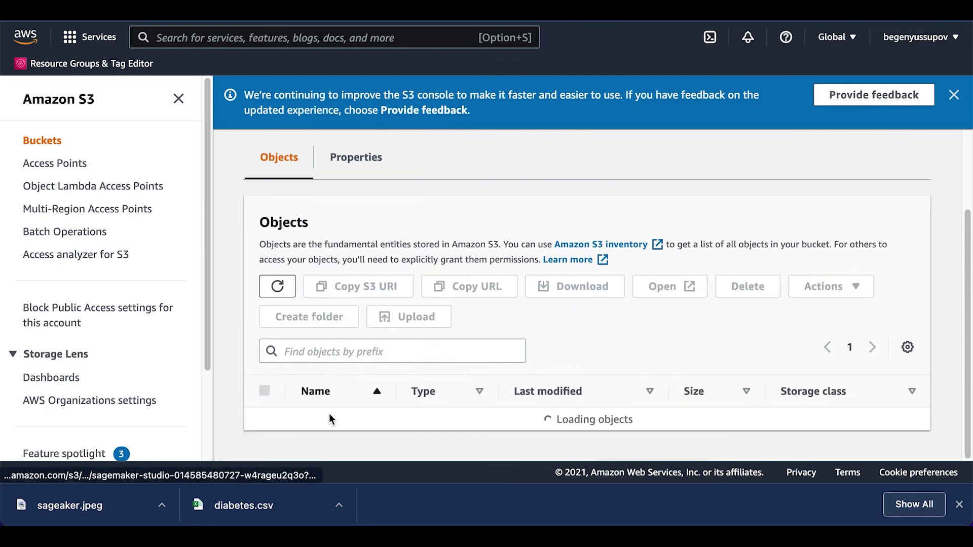
{"action": "scroll", "coordinate": [330, 419], "scroll_direction": "down", "scroll_amount": 3}
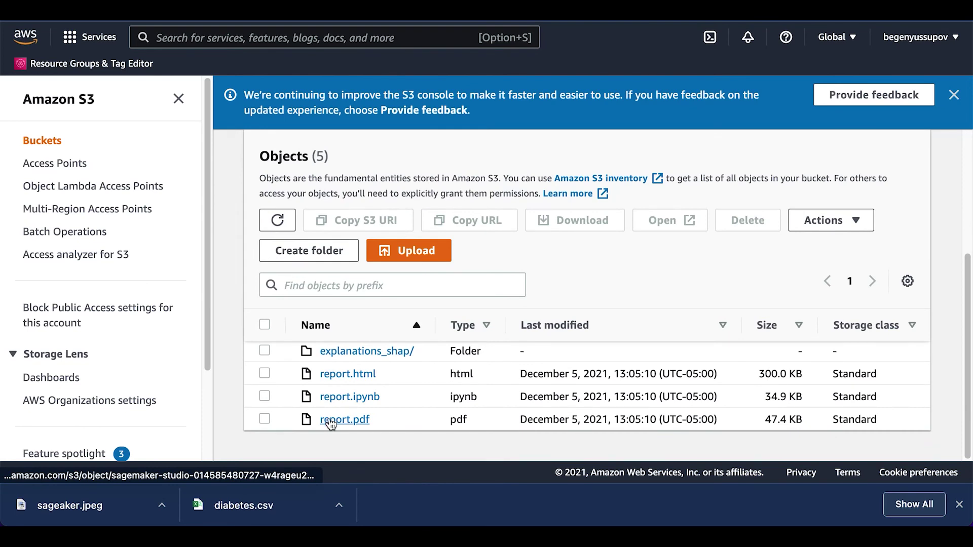
Step: Download report.pdf from the explainability output and examine its chart of global SHAP values
{"action": "left_click", "coordinate": [264, 419]}
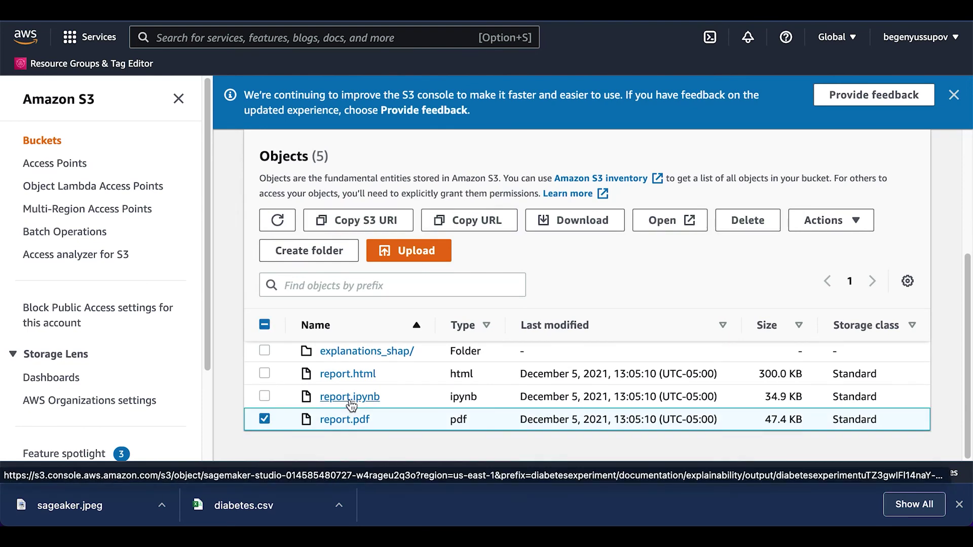
{"action": "left_click", "coordinate": [585, 223]}
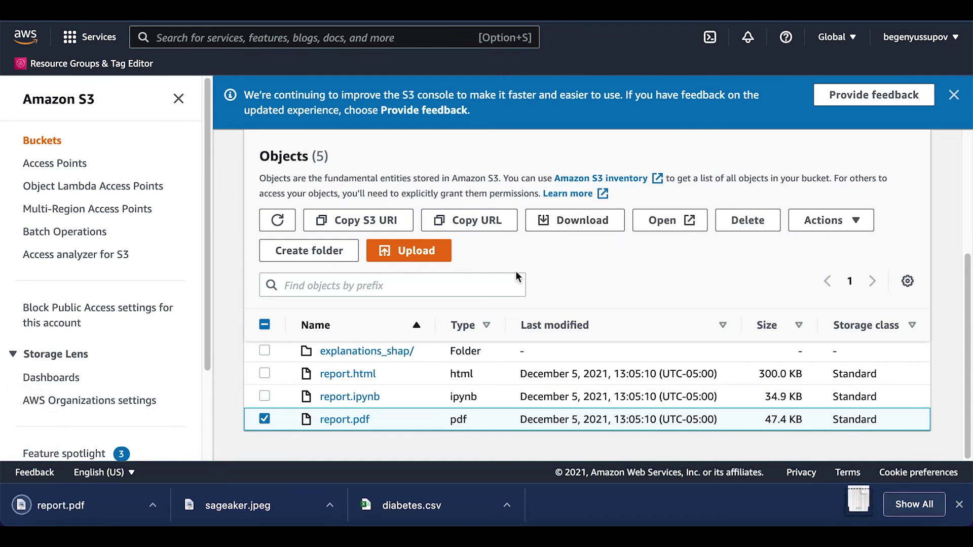
{"action": "left_click", "coordinate": [87, 505]}
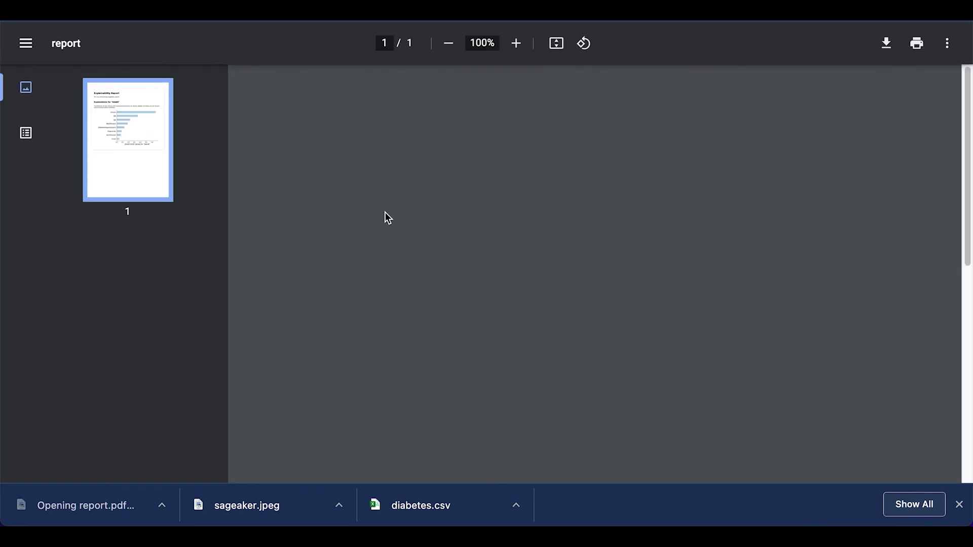
{"action": "scroll", "coordinate": [416, 303], "scroll_direction": "down", "scroll_amount": 1}
{"action": "scroll", "coordinate": [416, 304], "scroll_direction": "down", "scroll_amount": 2}
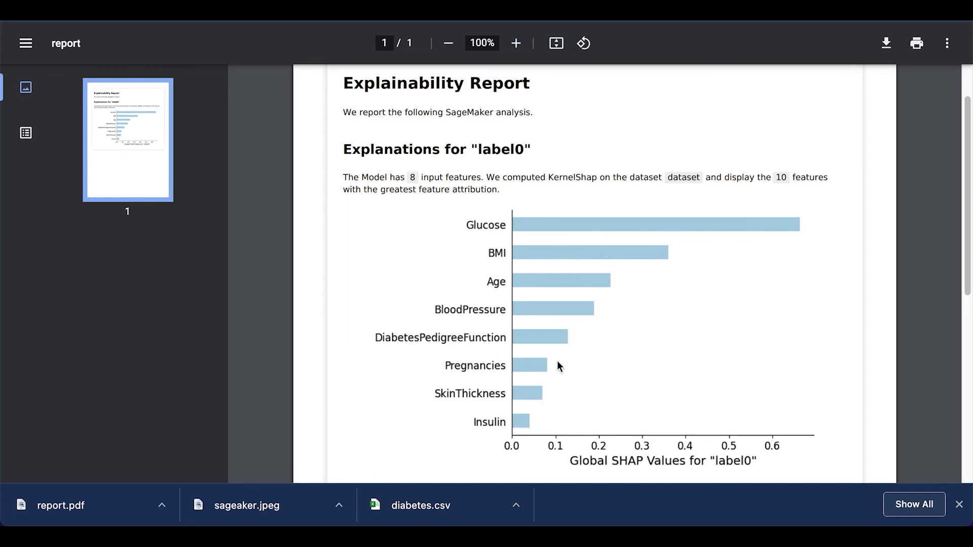
Step: Switch back to the S3 console, dismiss the feedback banner and return to the diabetesexperiment folder's object list
{"action": "left_click", "coordinate": [333, 18]}
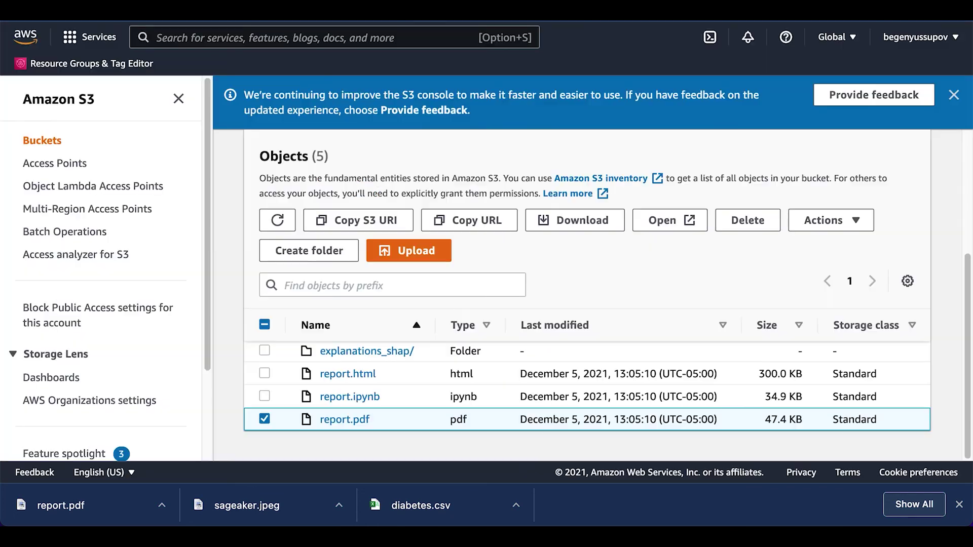
{"action": "scroll", "coordinate": [398, 194], "scroll_direction": "up", "scroll_amount": 1}
{"action": "left_click", "coordinate": [953, 96]}
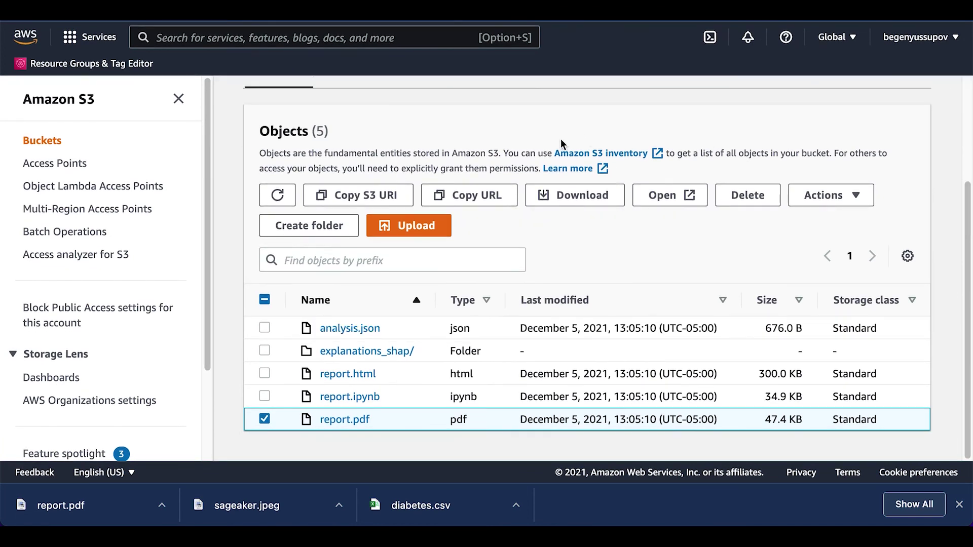
{"action": "scroll", "coordinate": [561, 142], "scroll_direction": "up", "scroll_amount": 3}
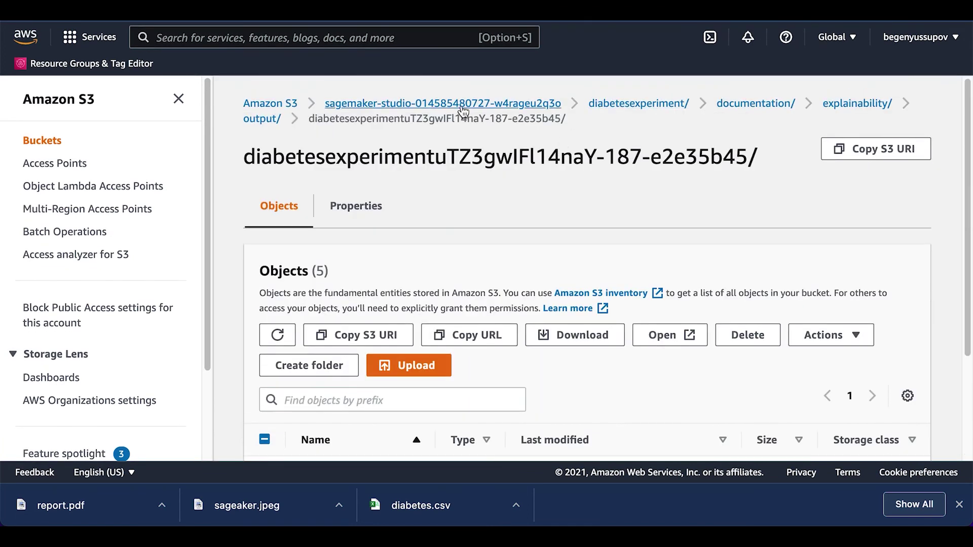
{"action": "left_click", "coordinate": [617, 108]}
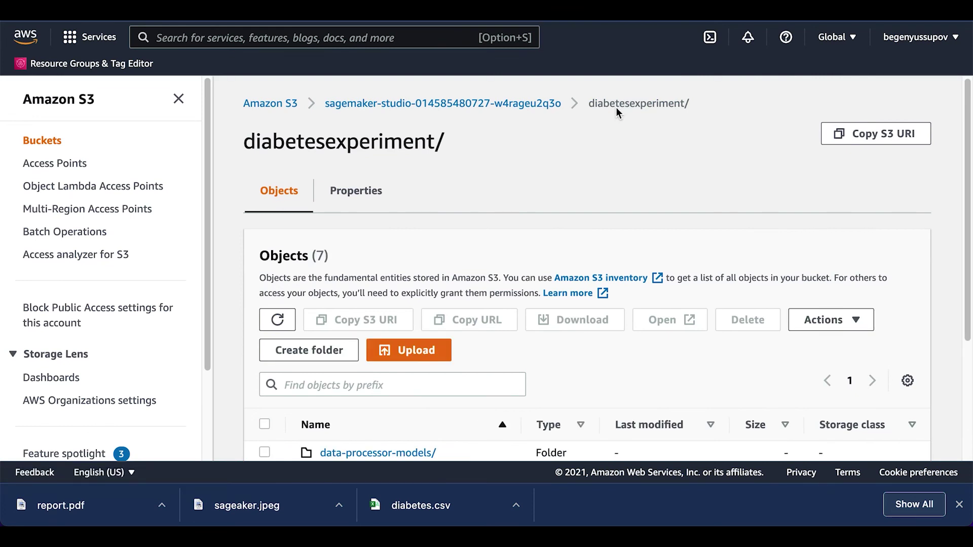
{"action": "scroll", "coordinate": [478, 313], "scroll_direction": "down", "scroll_amount": 3}
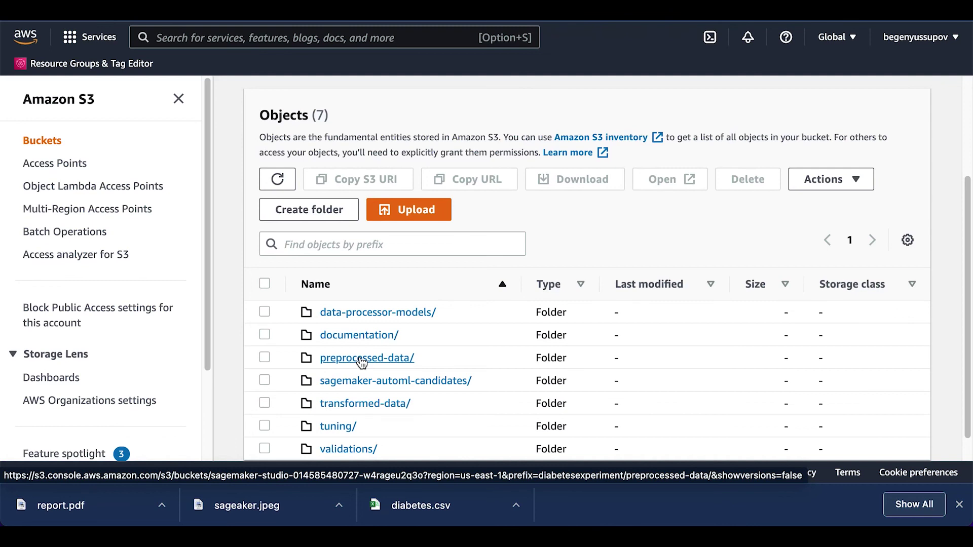
Step: Open the train folder inside preprocessed-data/tuning_data and look through its chunk CSV files
{"action": "left_click", "coordinate": [362, 359]}
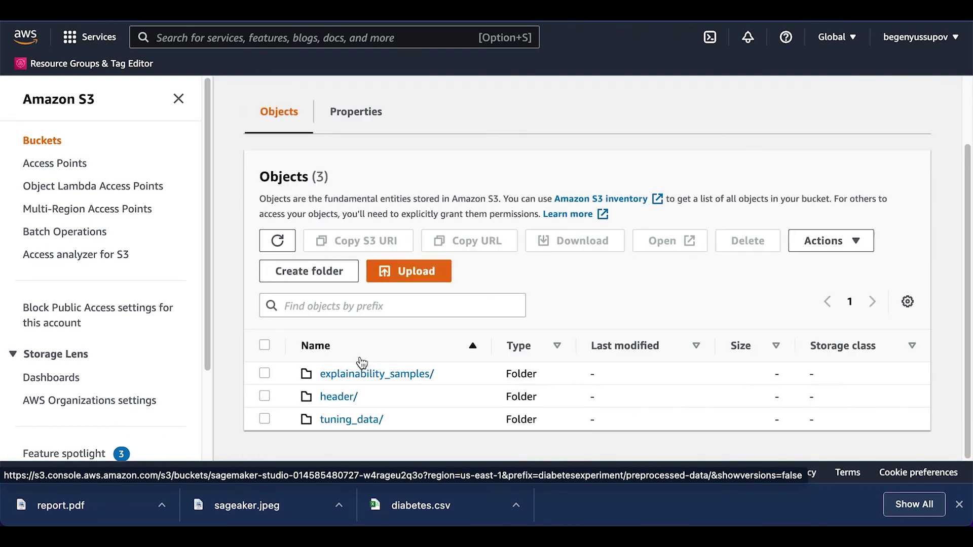
{"action": "left_click", "coordinate": [346, 419]}
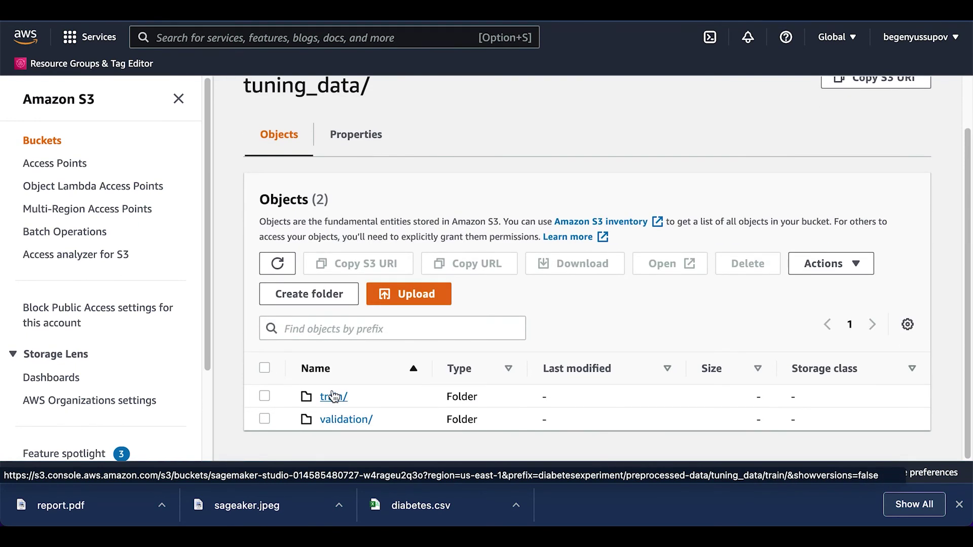
{"action": "left_click", "coordinate": [334, 400]}
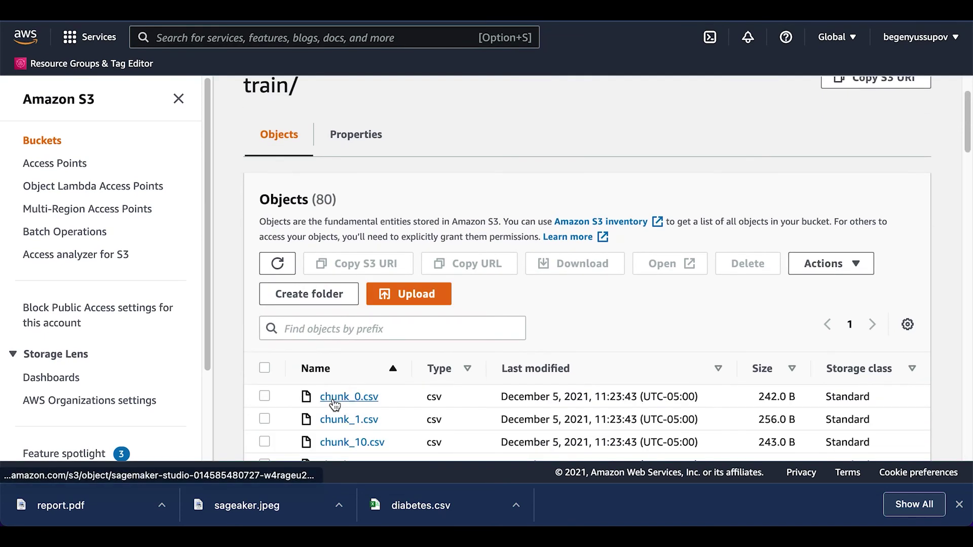
{"action": "scroll", "coordinate": [334, 403], "scroll_direction": "down", "scroll_amount": 20}
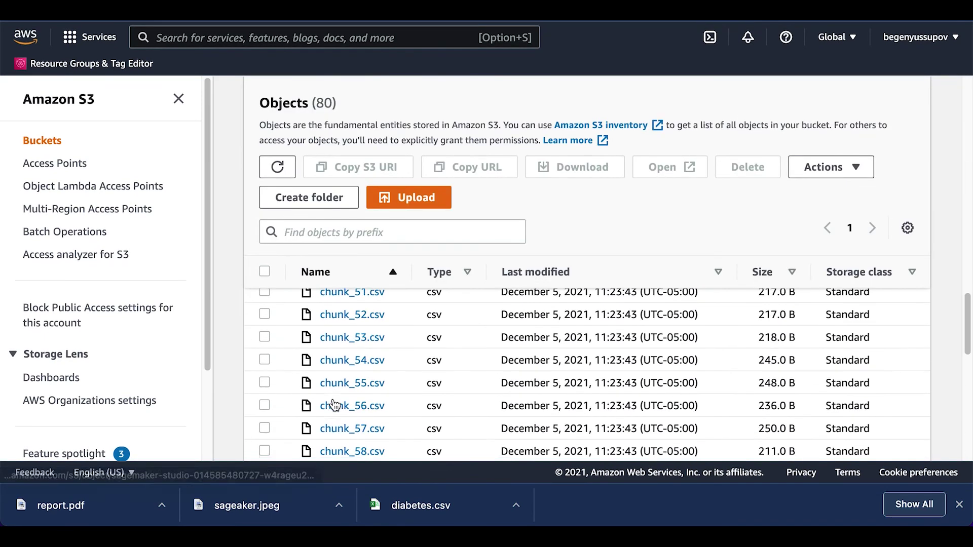
{"action": "scroll", "coordinate": [334, 405], "scroll_direction": "down", "scroll_amount": 8}
{"action": "scroll", "coordinate": [334, 403], "scroll_direction": "up", "scroll_amount": 20}
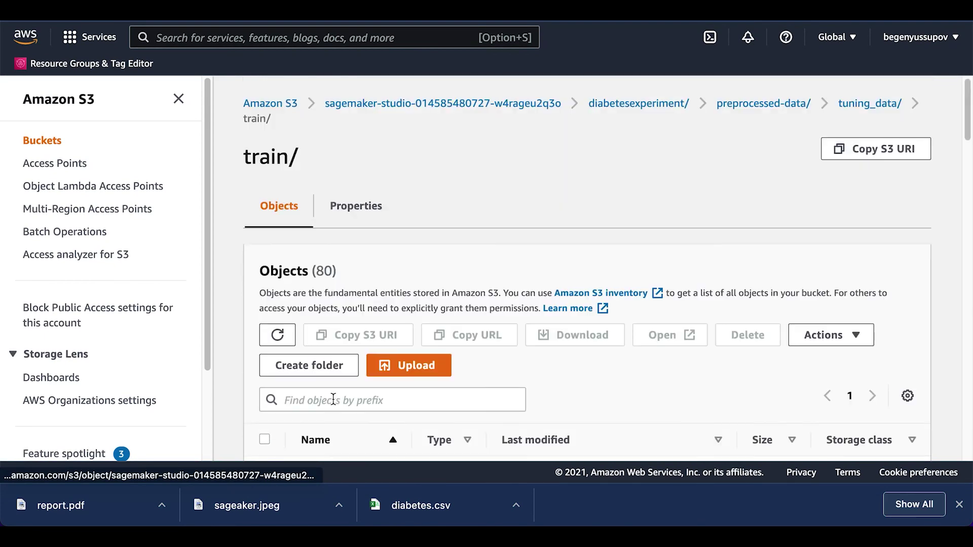
{"action": "scroll", "coordinate": [332, 400], "scroll_direction": "down", "scroll_amount": 3}
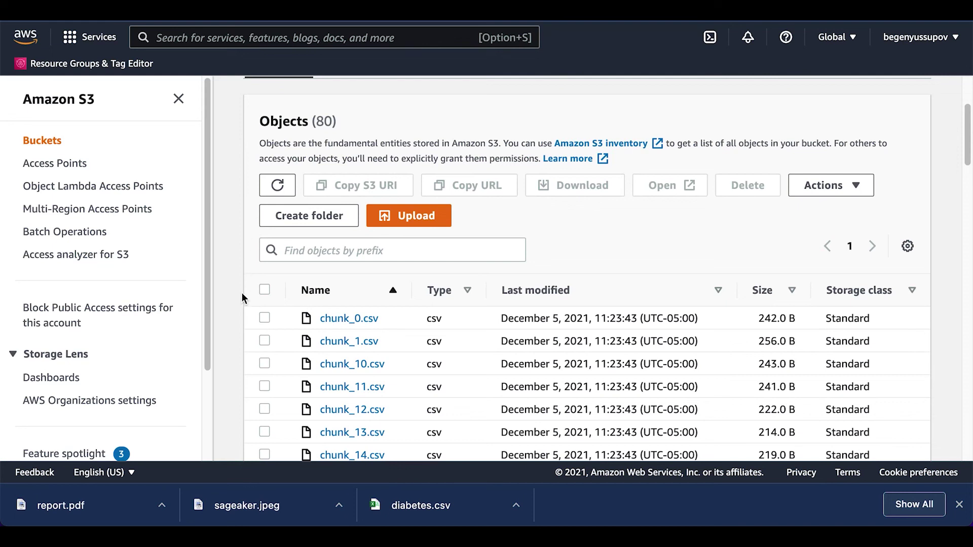
{"action": "scroll", "coordinate": [239, 296], "scroll_direction": "up", "scroll_amount": 3}
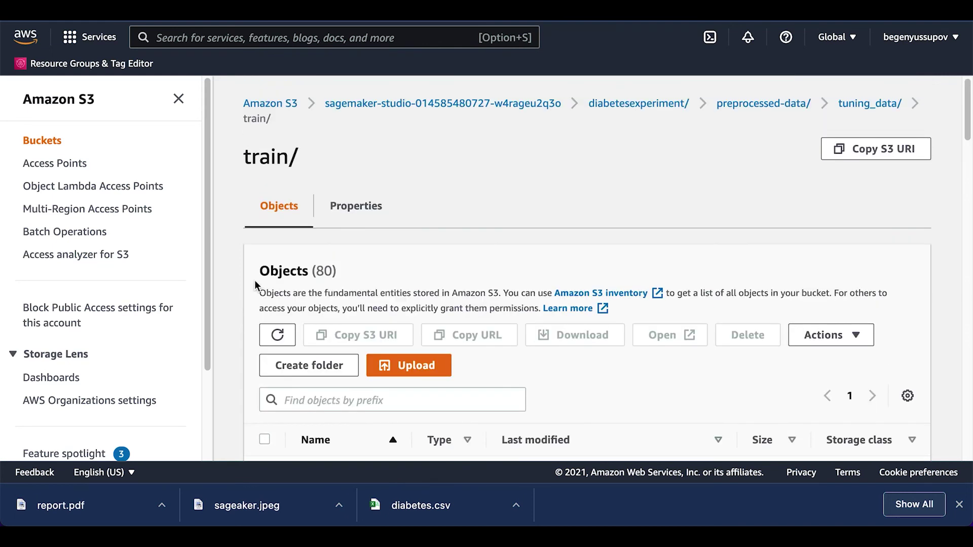
Step: Leave the train folder for diabetesexperiment, look over its subfolders and start a search of the AWS services
{"action": "left_click", "coordinate": [663, 106]}
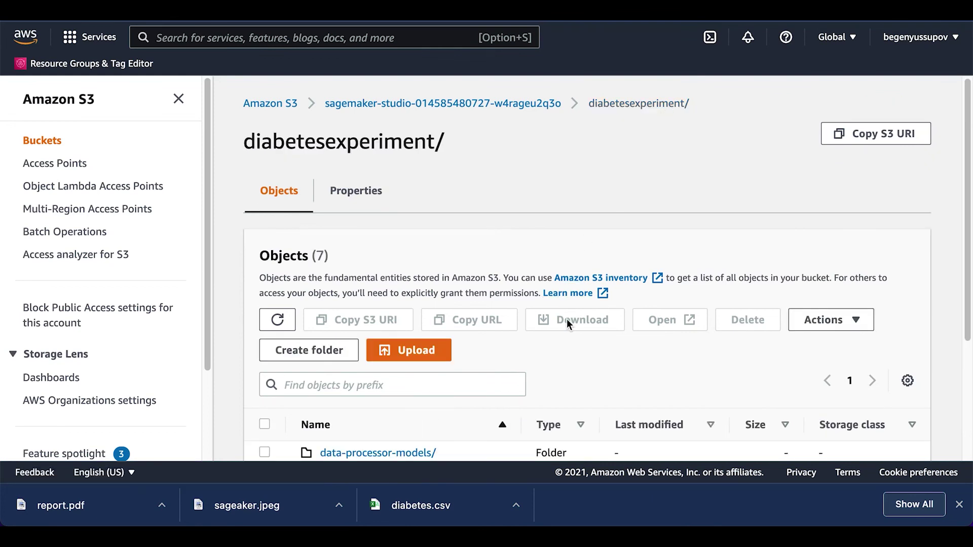
{"action": "scroll", "coordinate": [487, 382], "scroll_direction": "down", "scroll_amount": 3}
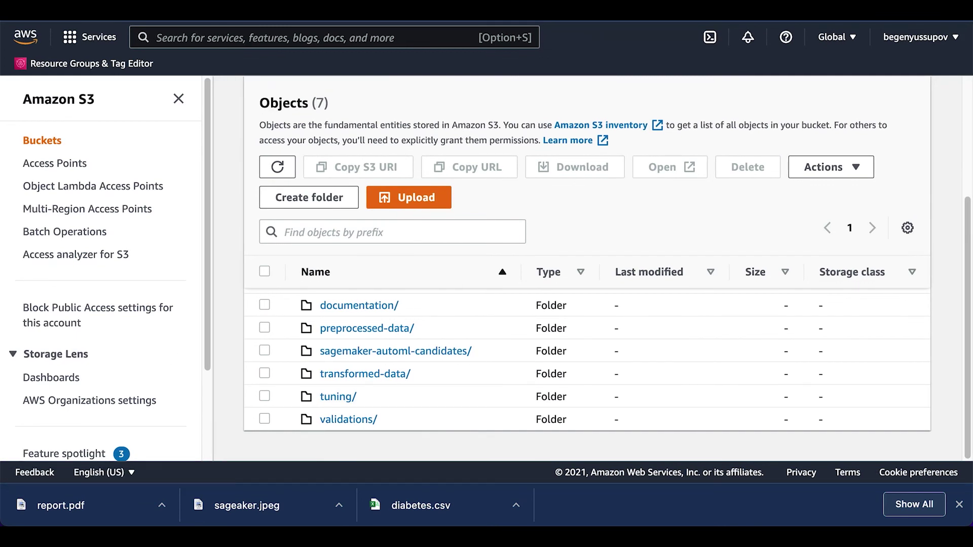
{"action": "left_click", "coordinate": [259, 38]}
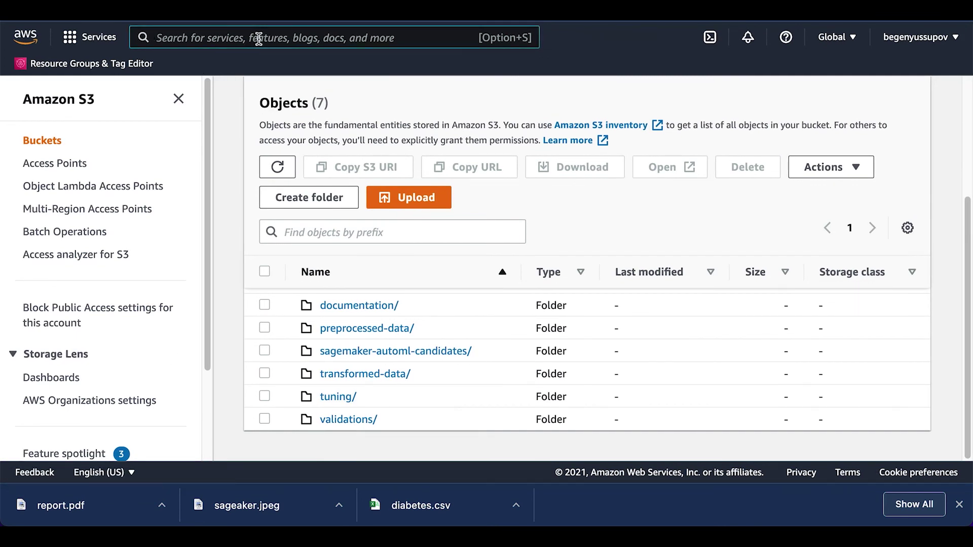